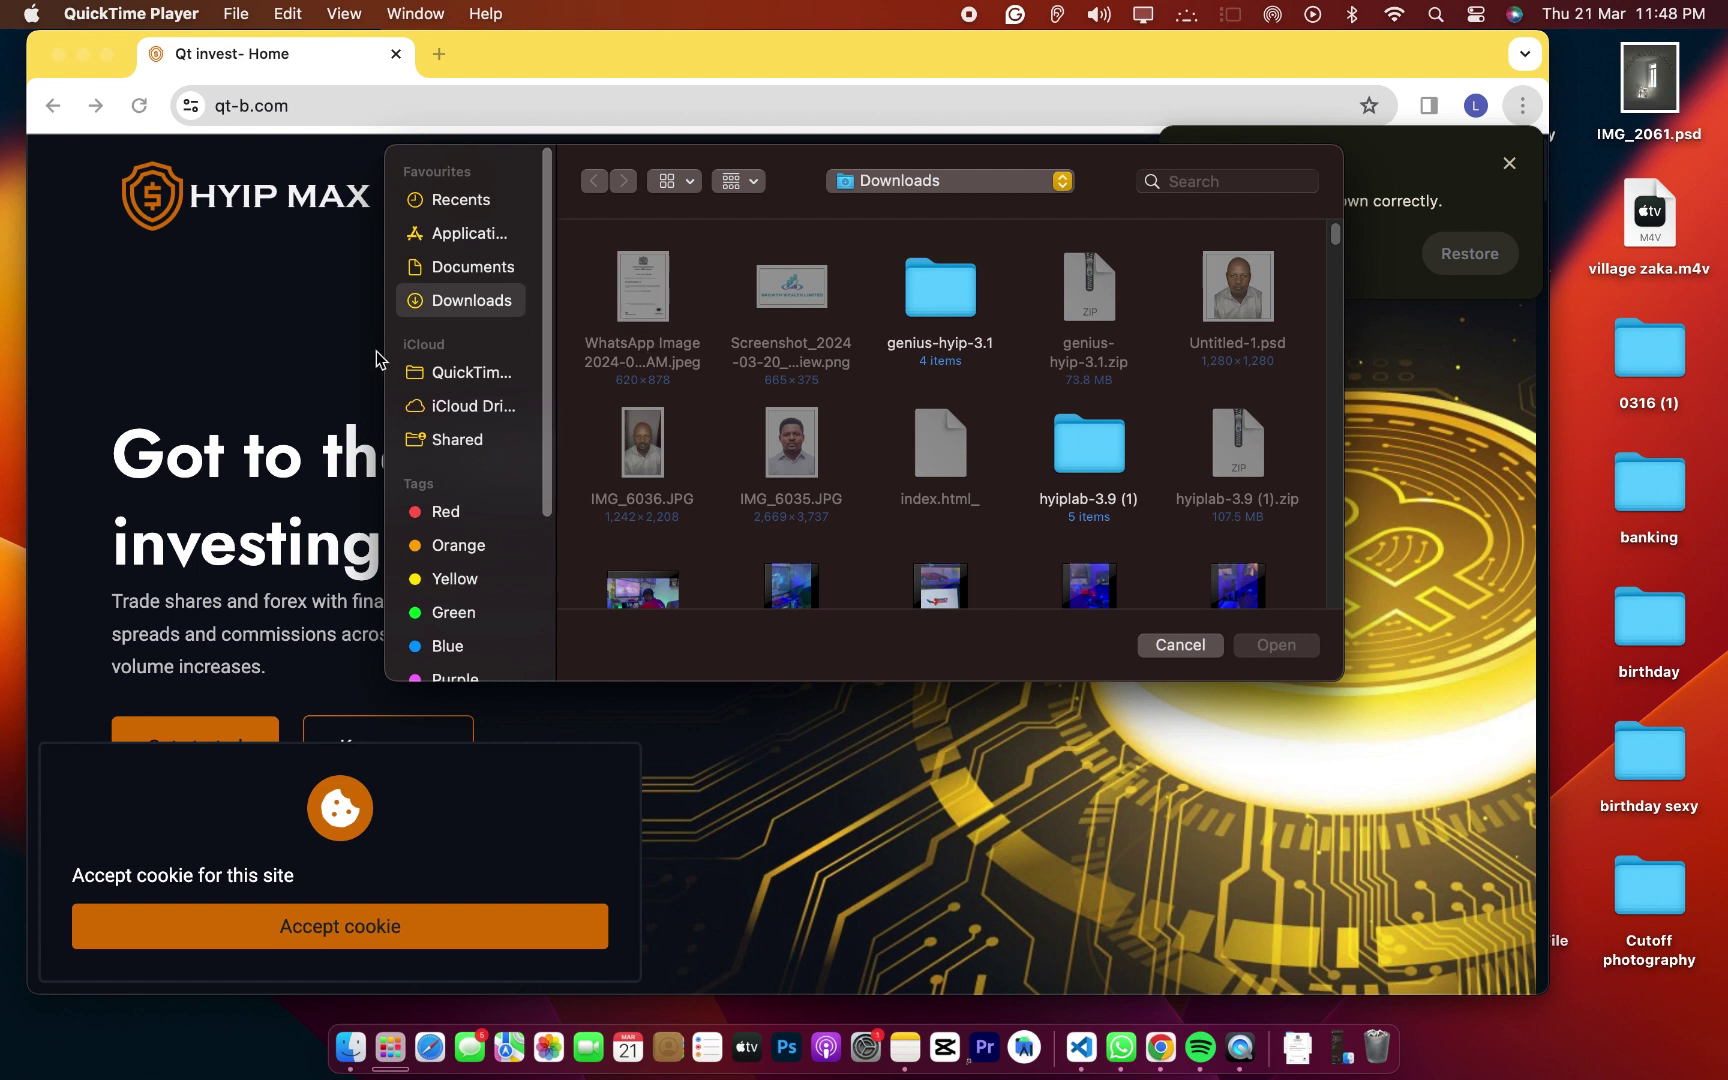
Close QuickTime's Open dialog and bring the Chrome window with qt-b.com forward
{"action": "left_click", "coordinate": [930, 798]}
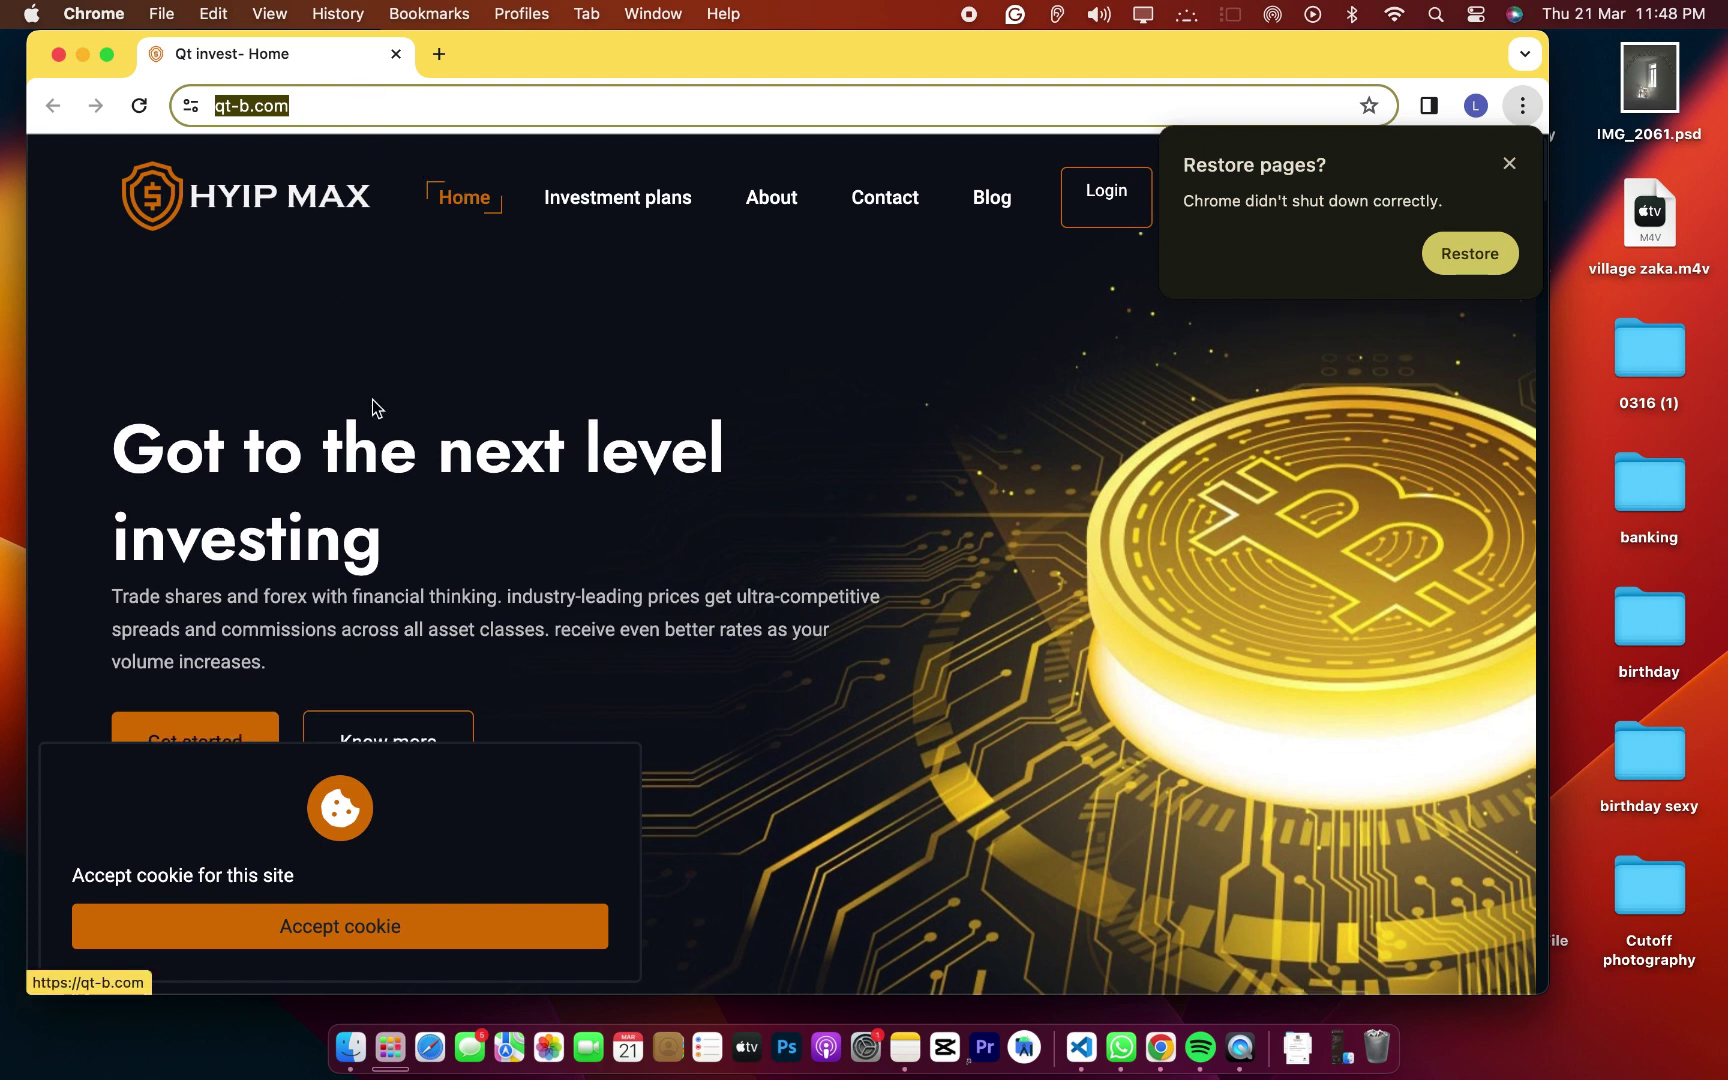
Accept the cookie notice and scroll down the home page from About us onward
{"action": "scroll", "coordinate": [287, 520], "scroll_direction": "down", "scroll_amount": 2}
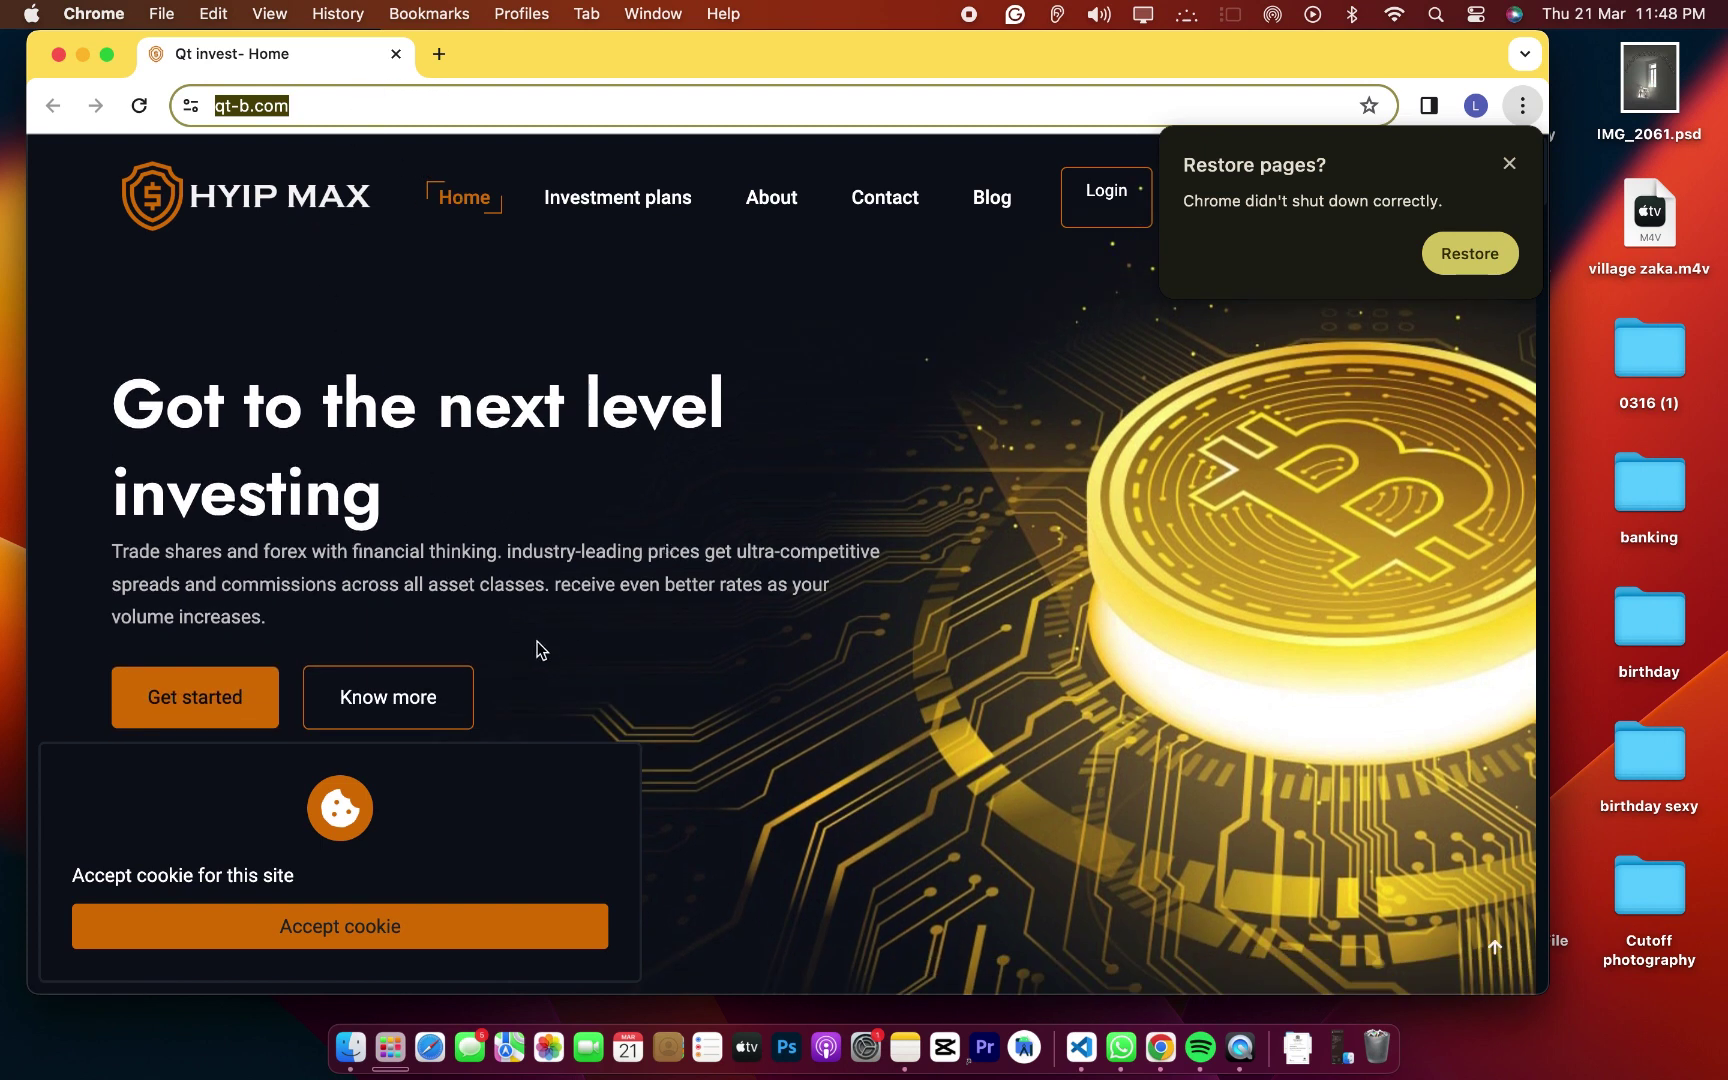
{"action": "left_click", "coordinate": [417, 924]}
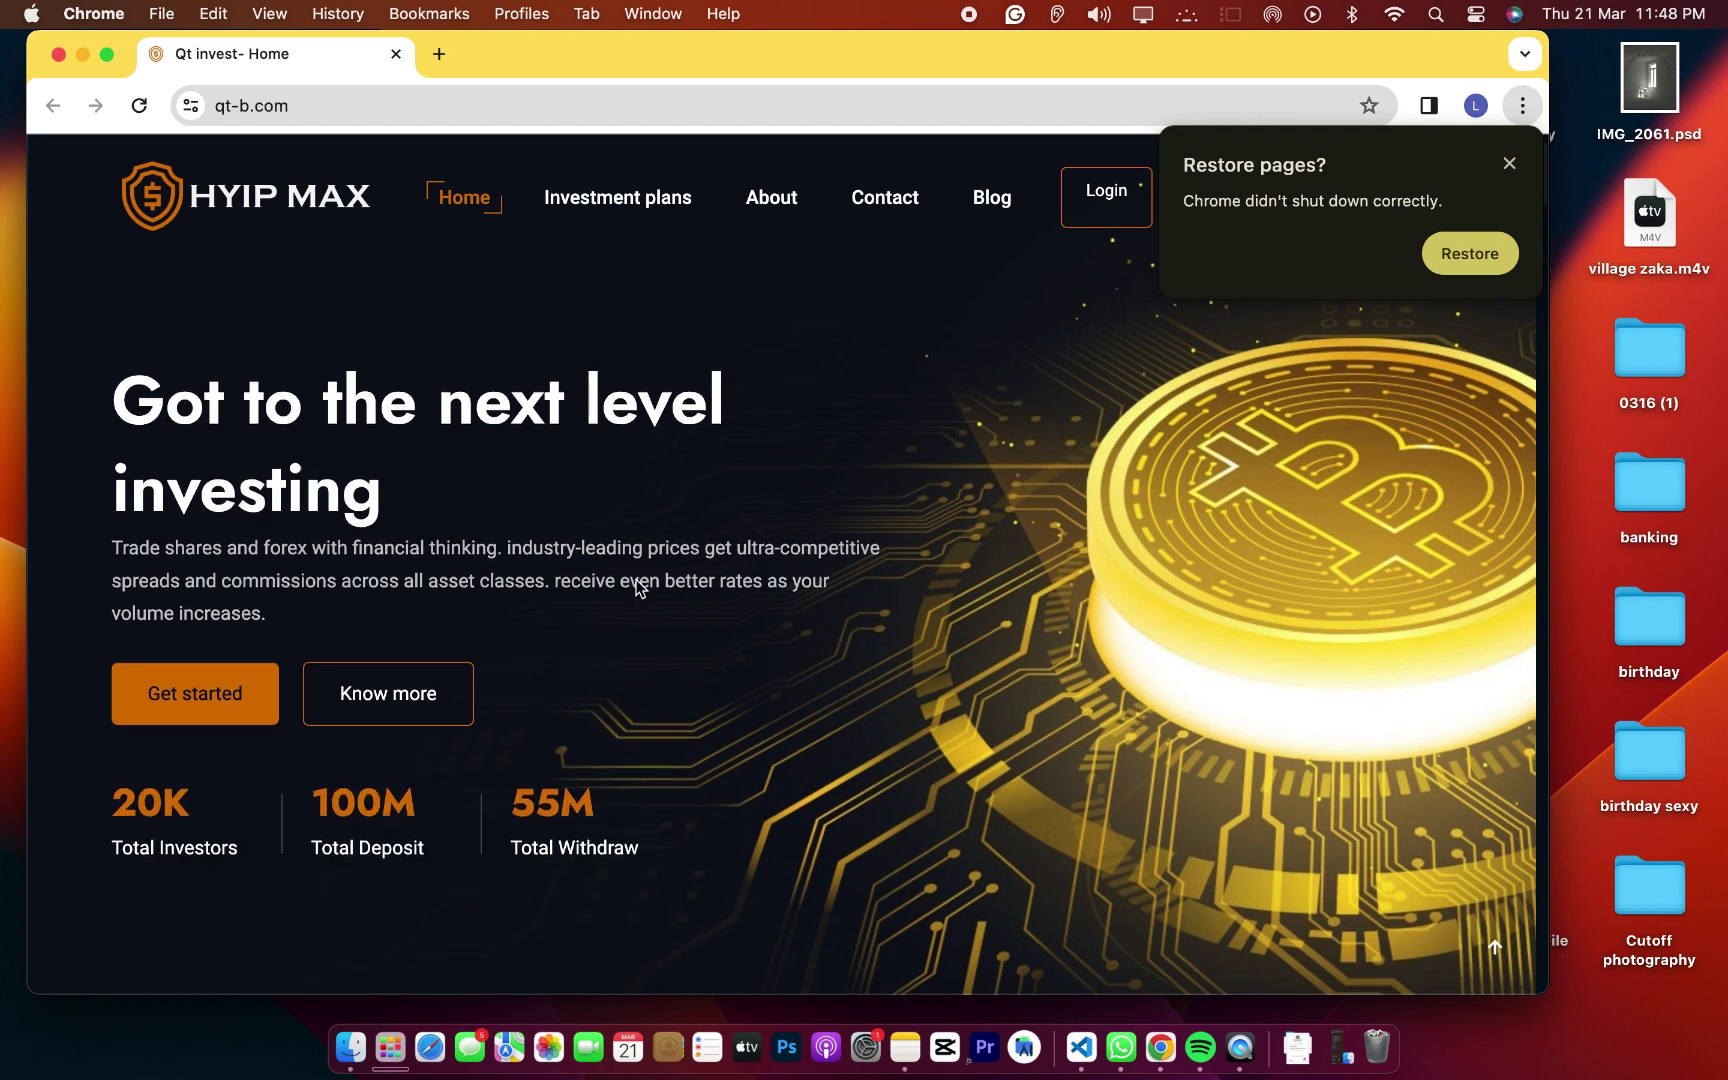
{"action": "scroll", "coordinate": [636, 590], "scroll_direction": "down", "scroll_amount": 5}
{"action": "scroll", "coordinate": [640, 605], "scroll_direction": "down", "scroll_amount": 6}
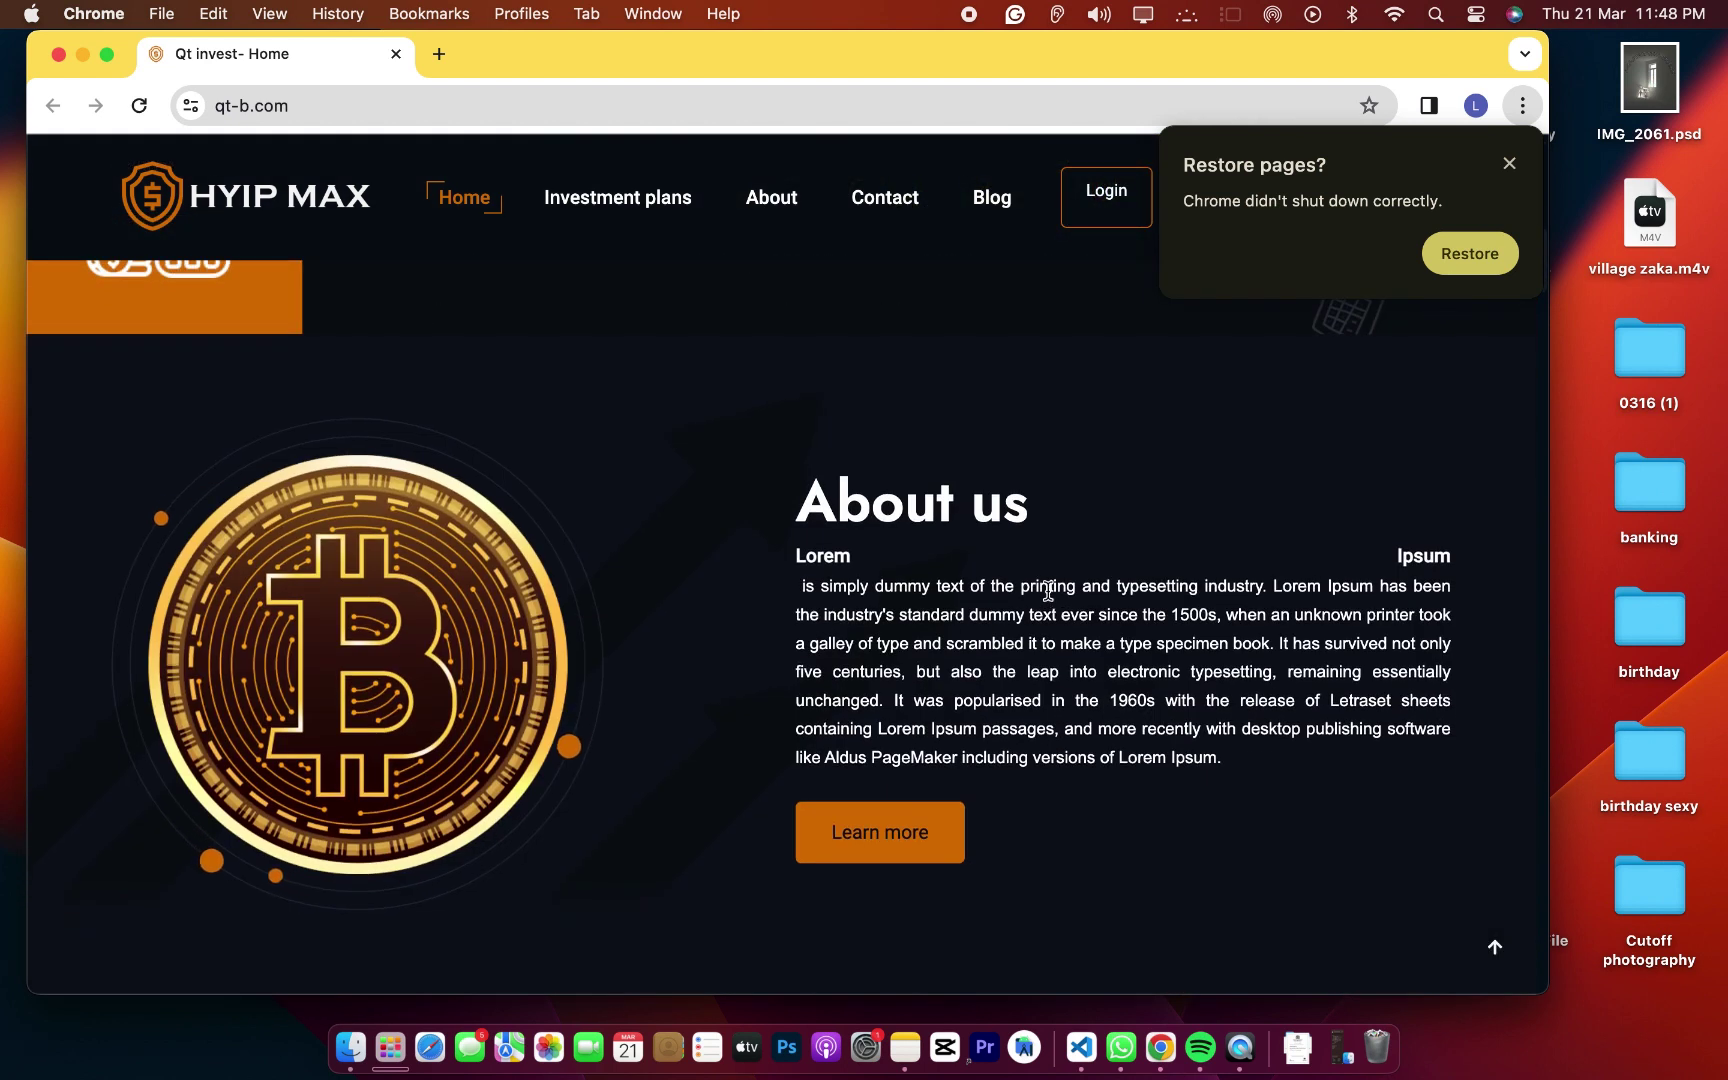
{"action": "scroll", "coordinate": [797, 660], "scroll_direction": "down", "scroll_amount": 5}
{"action": "scroll", "coordinate": [768, 713], "scroll_direction": "down", "scroll_amount": 6}
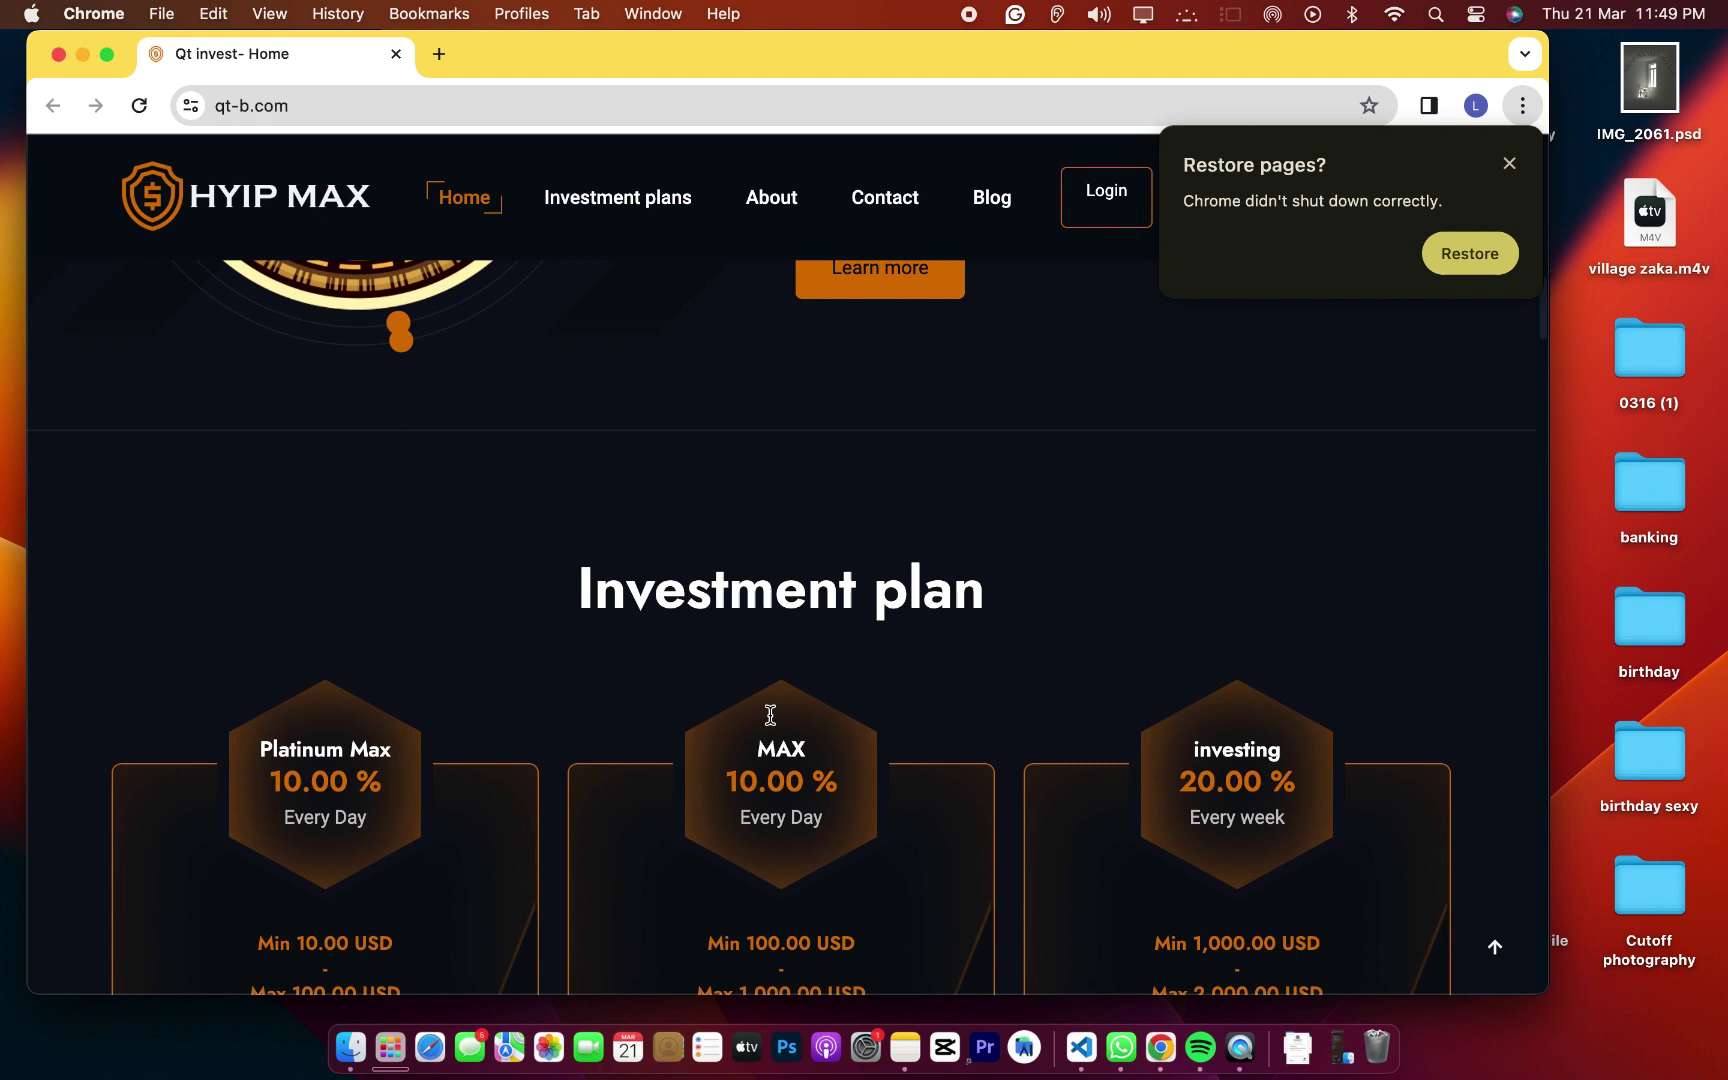
{"action": "scroll", "coordinate": [655, 755], "scroll_direction": "down", "scroll_amount": 10}
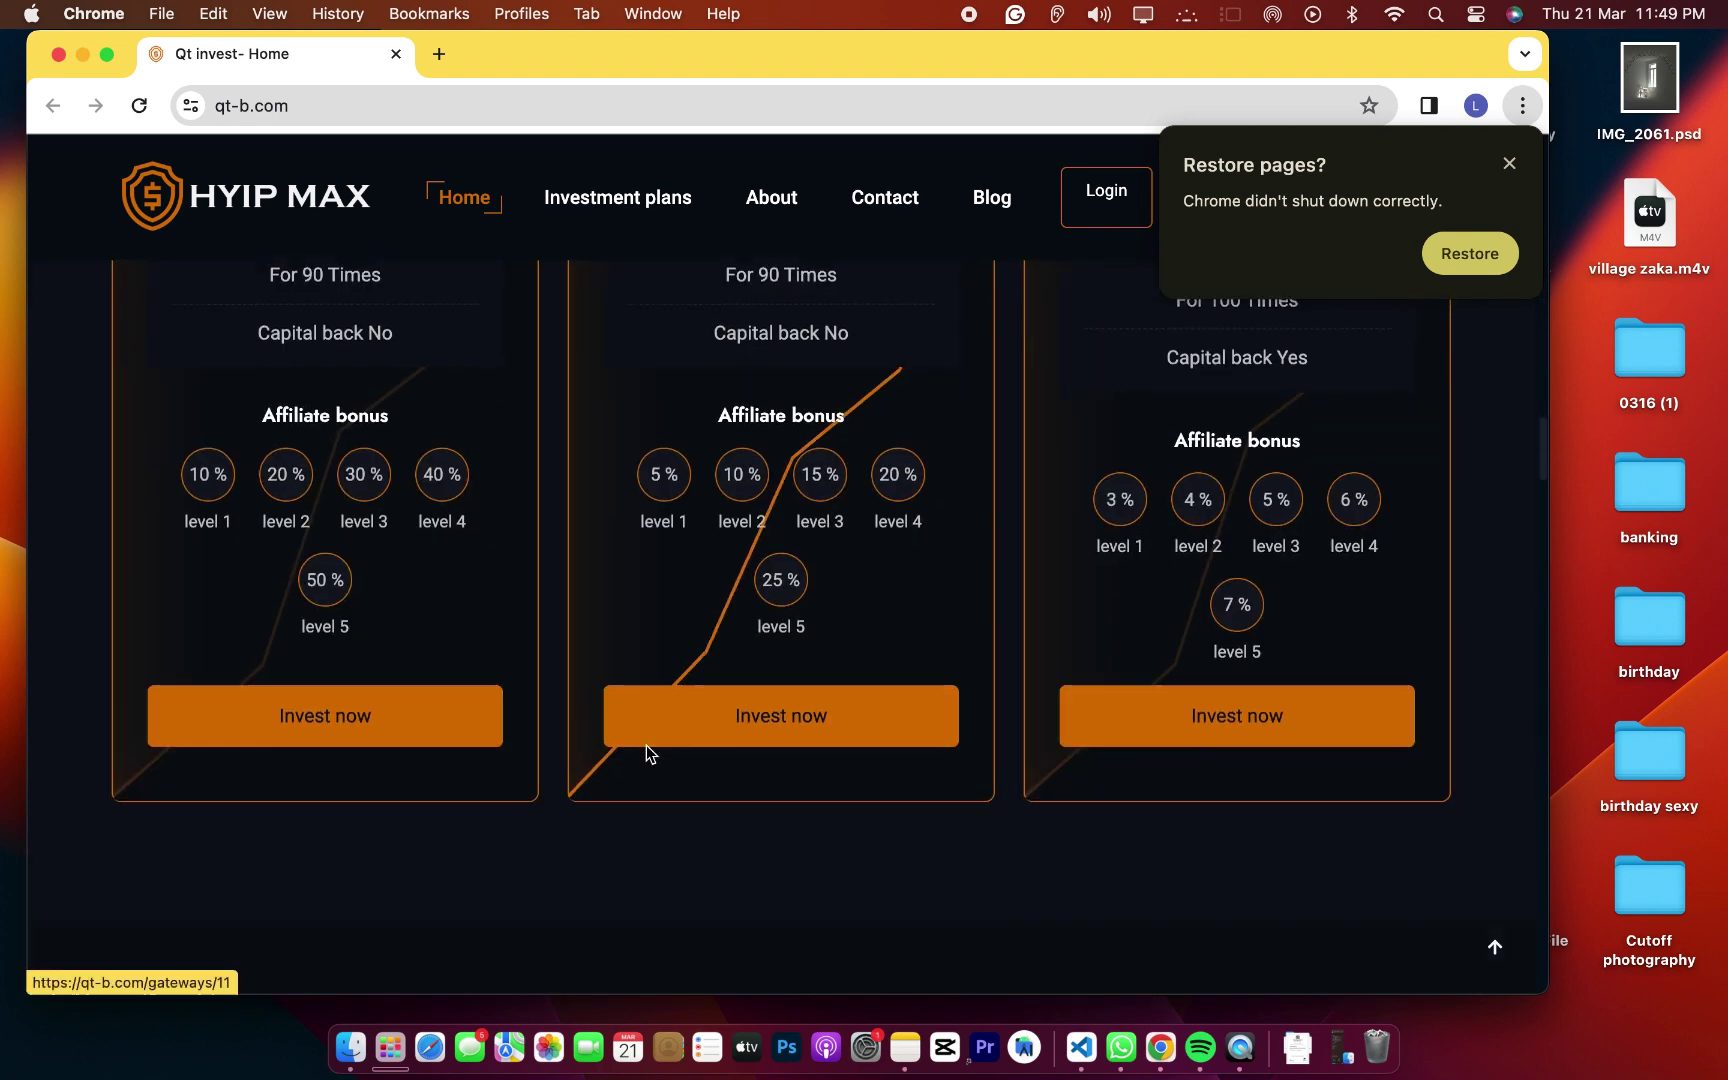
{"action": "scroll", "coordinate": [645, 753], "scroll_direction": "down", "scroll_amount": 6}
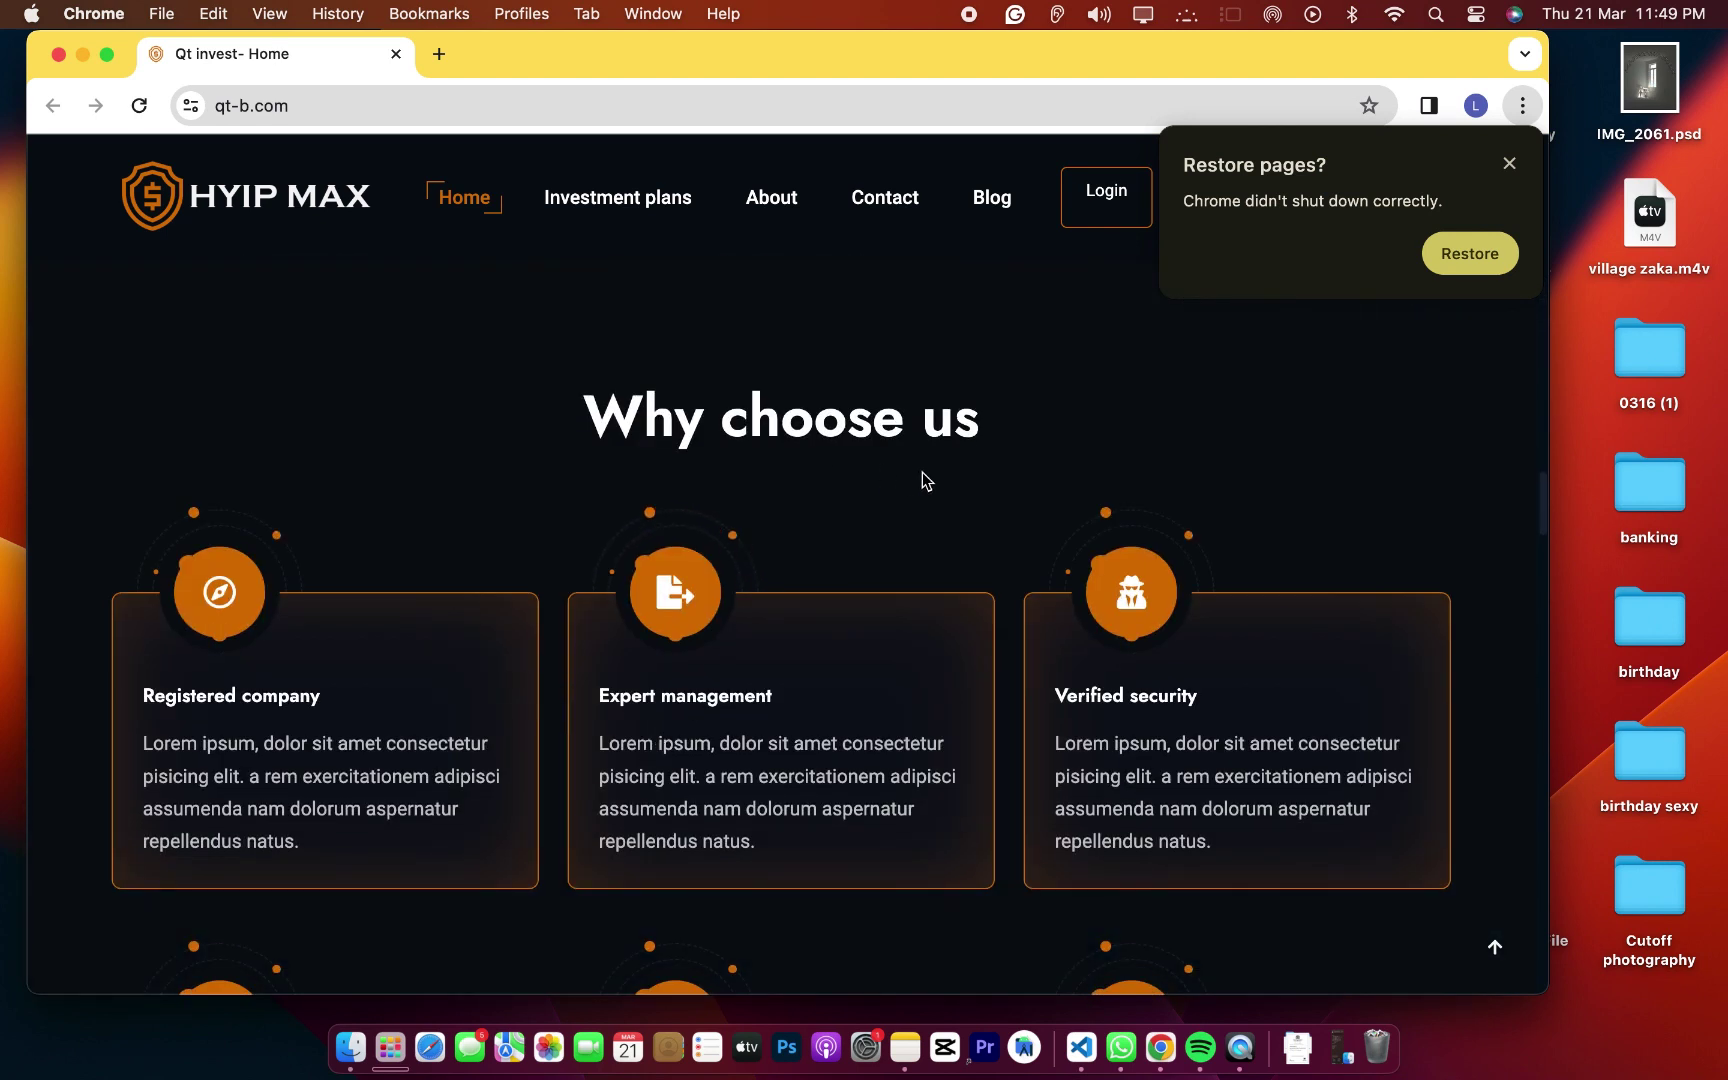
{"action": "scroll", "coordinate": [773, 620], "scroll_direction": "down", "scroll_amount": 8}
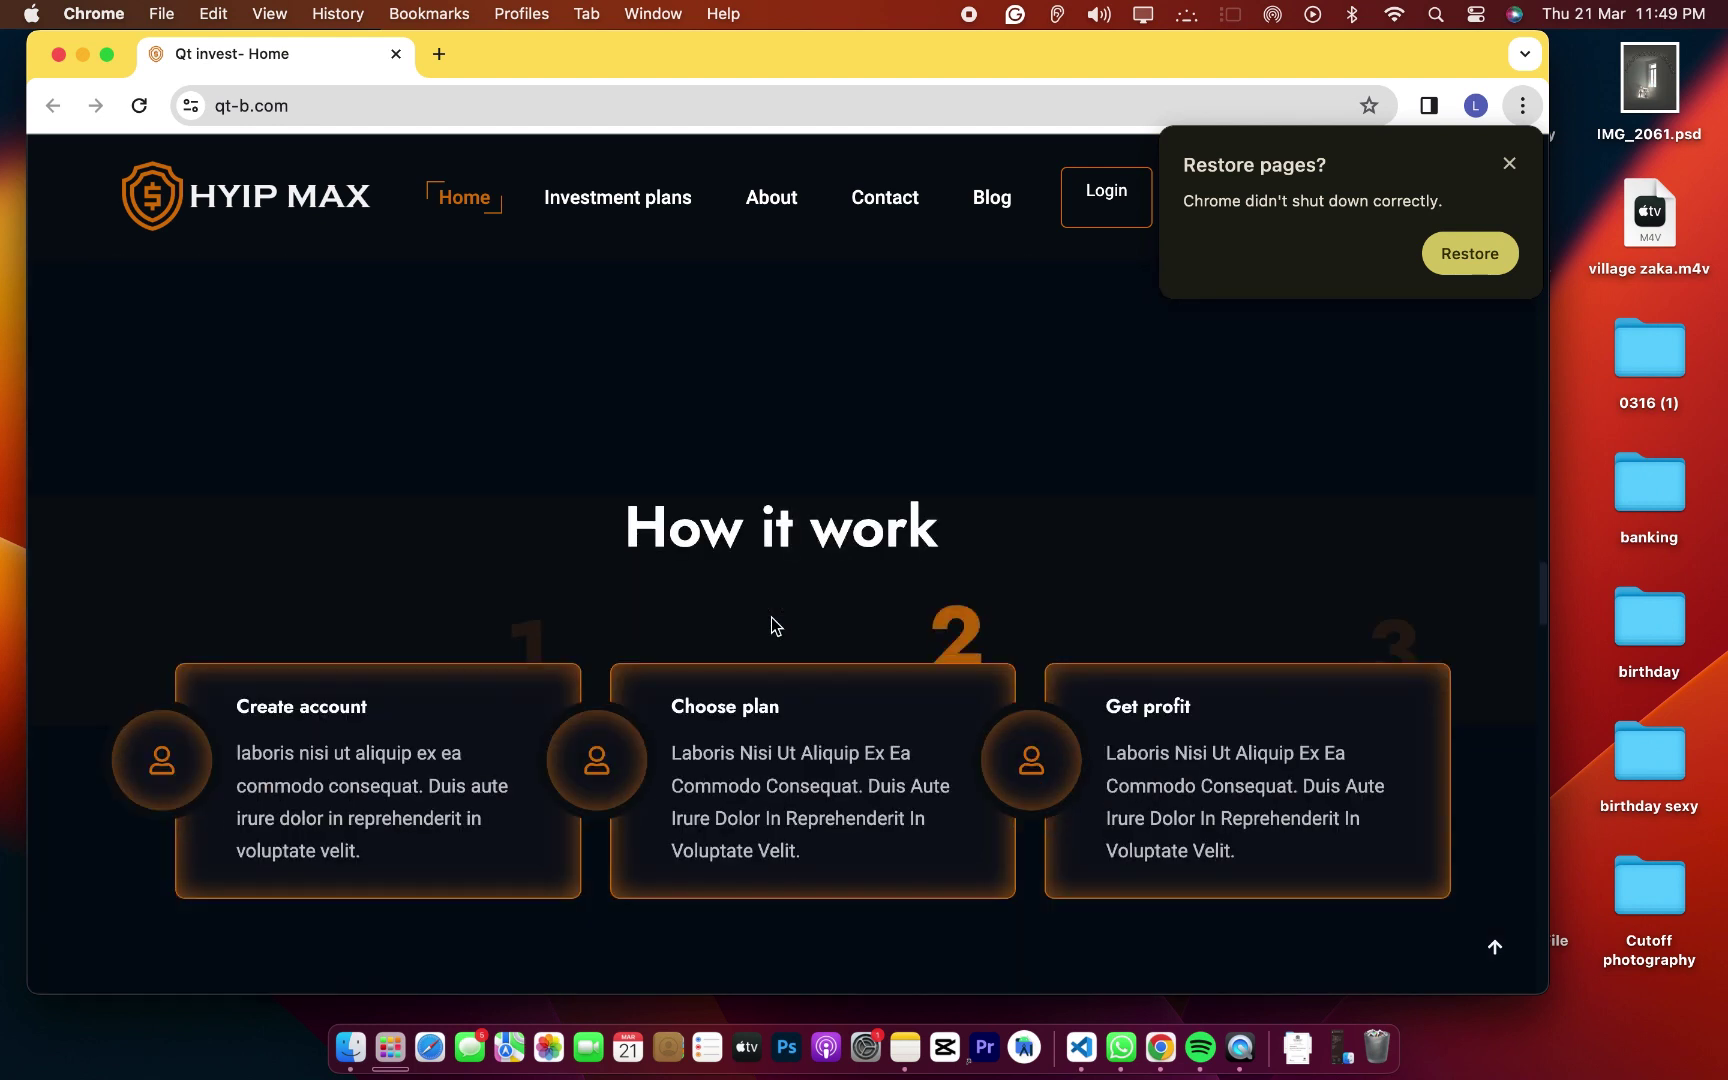
{"action": "scroll", "coordinate": [875, 620], "scroll_direction": "down", "scroll_amount": 10}
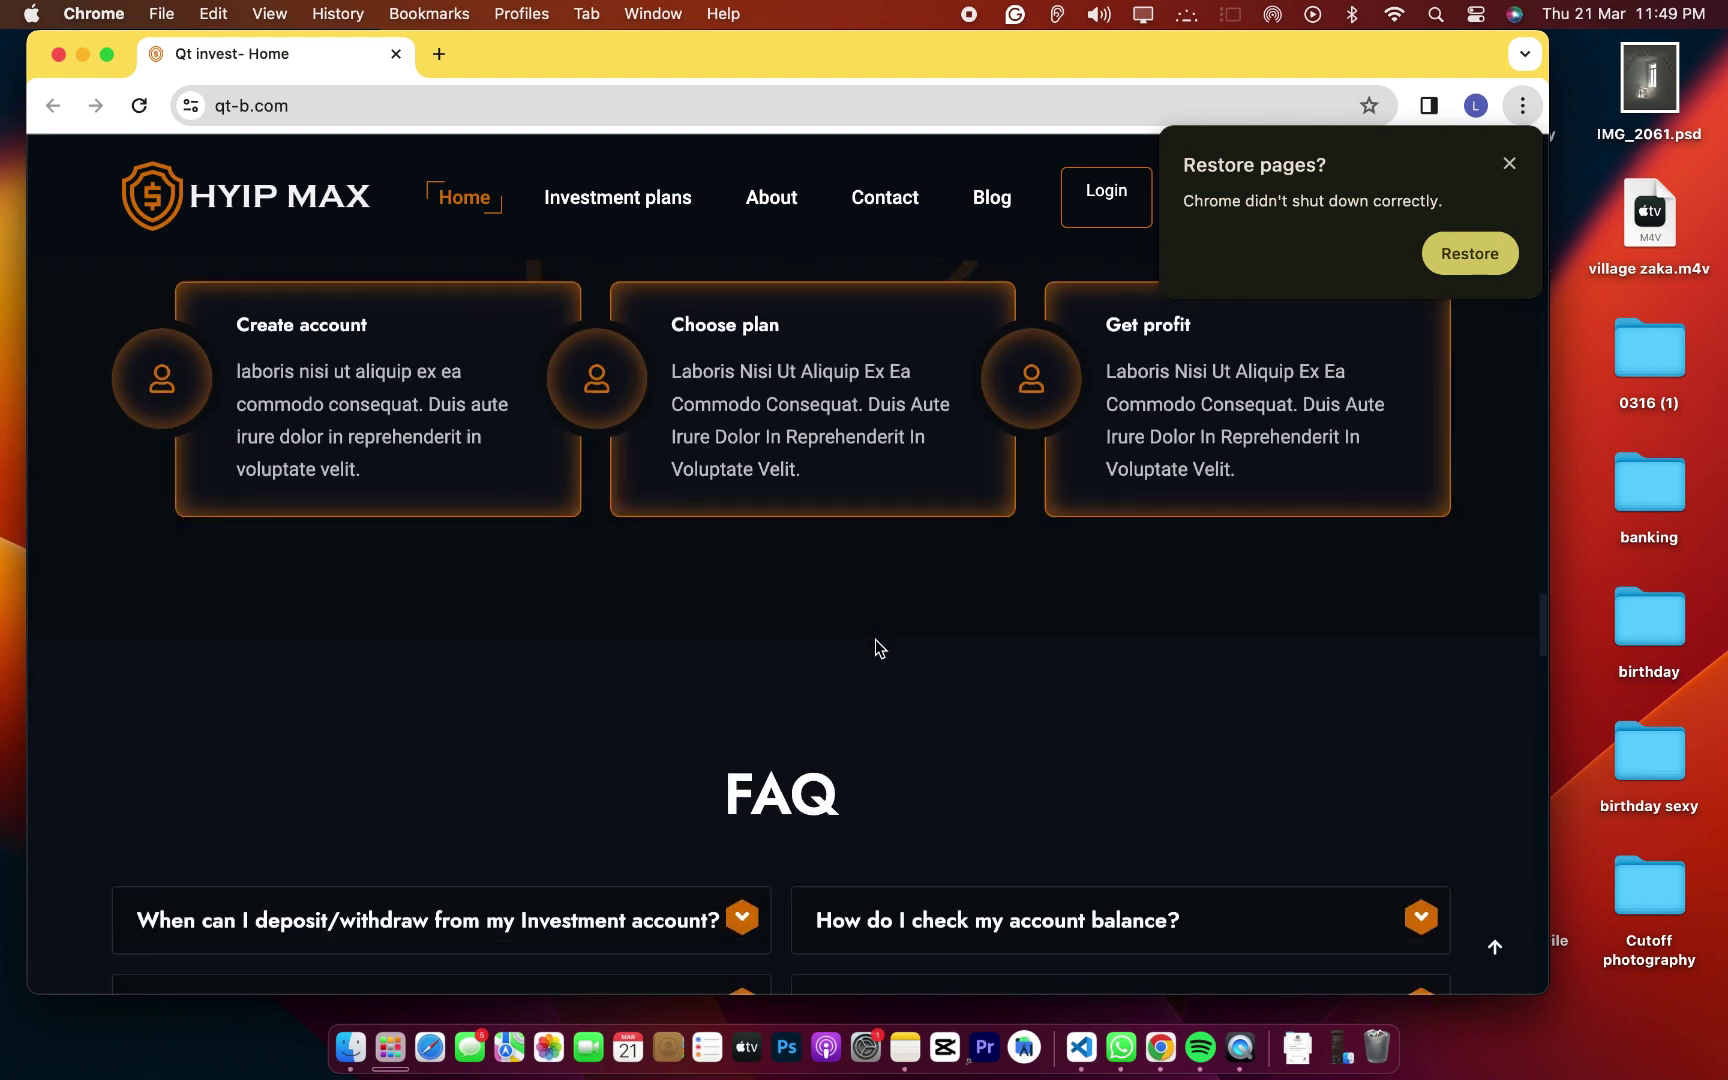
Continue through FAQ, Top Investor, testimonials and newsletter, then return to Recent transaction
{"action": "scroll", "coordinate": [730, 545], "scroll_direction": "up", "scroll_amount": 4}
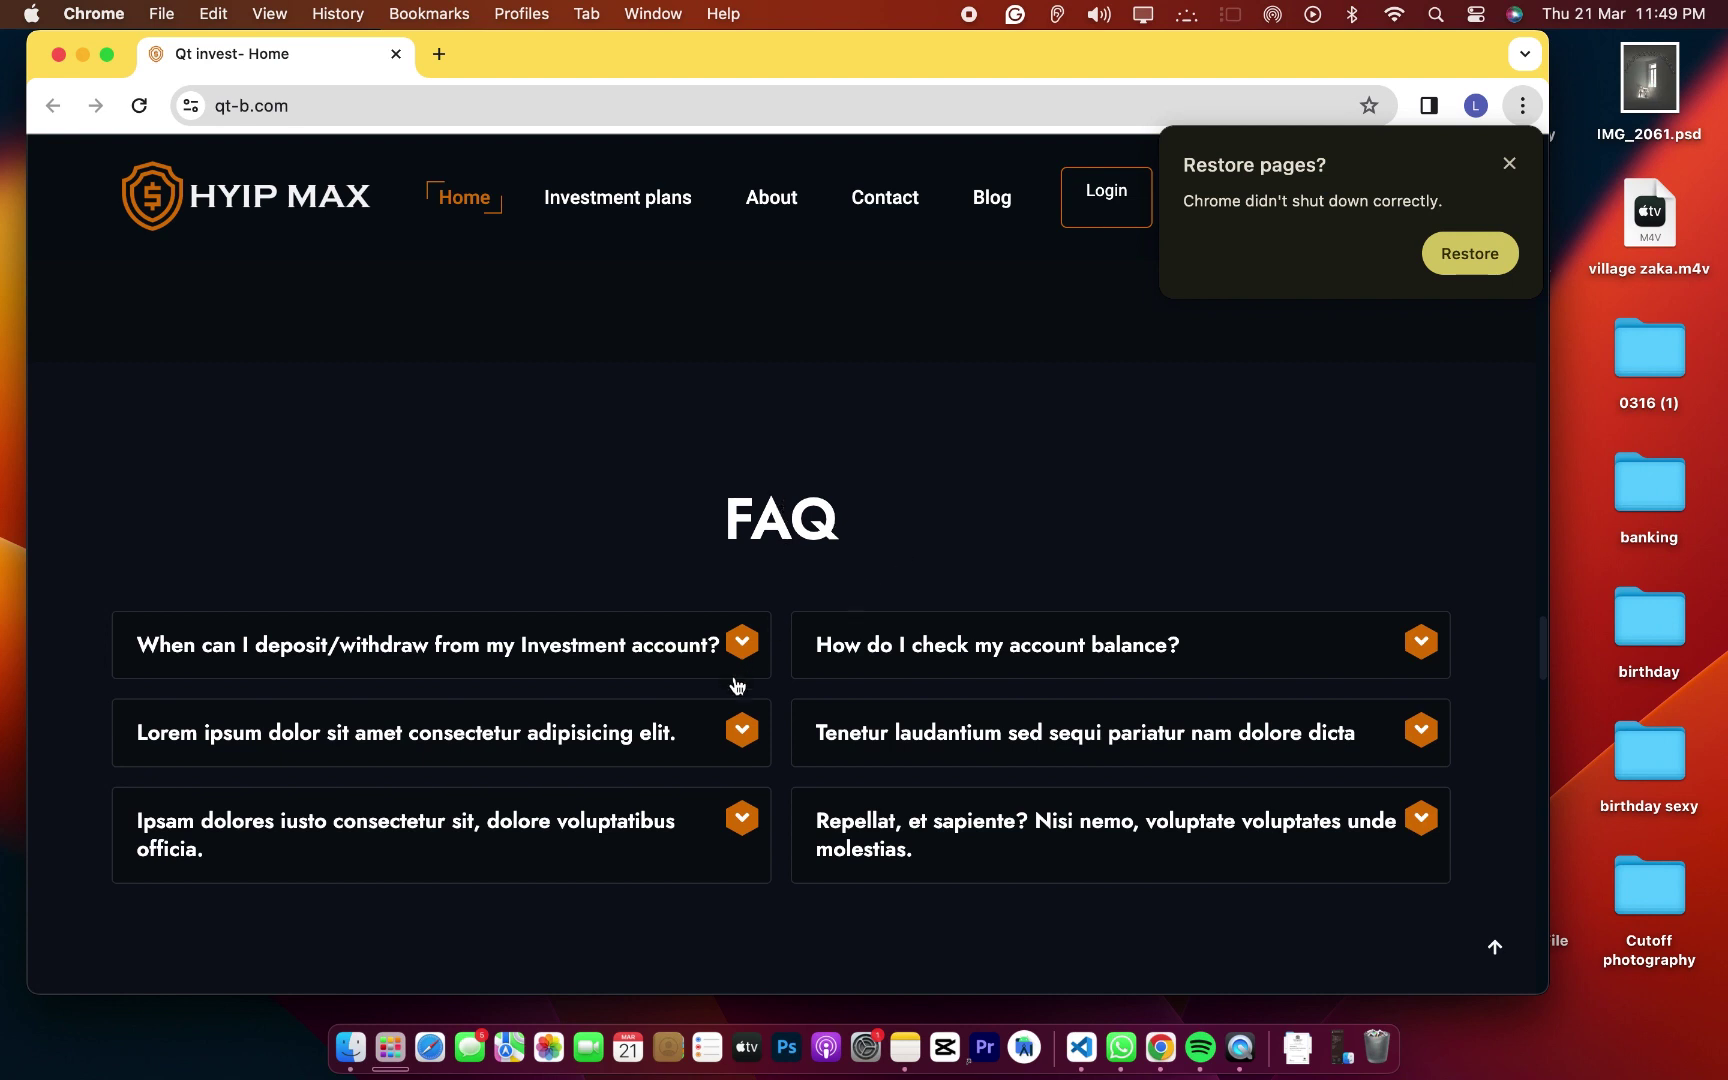
{"action": "scroll", "coordinate": [742, 712], "scroll_direction": "down", "scroll_amount": 4}
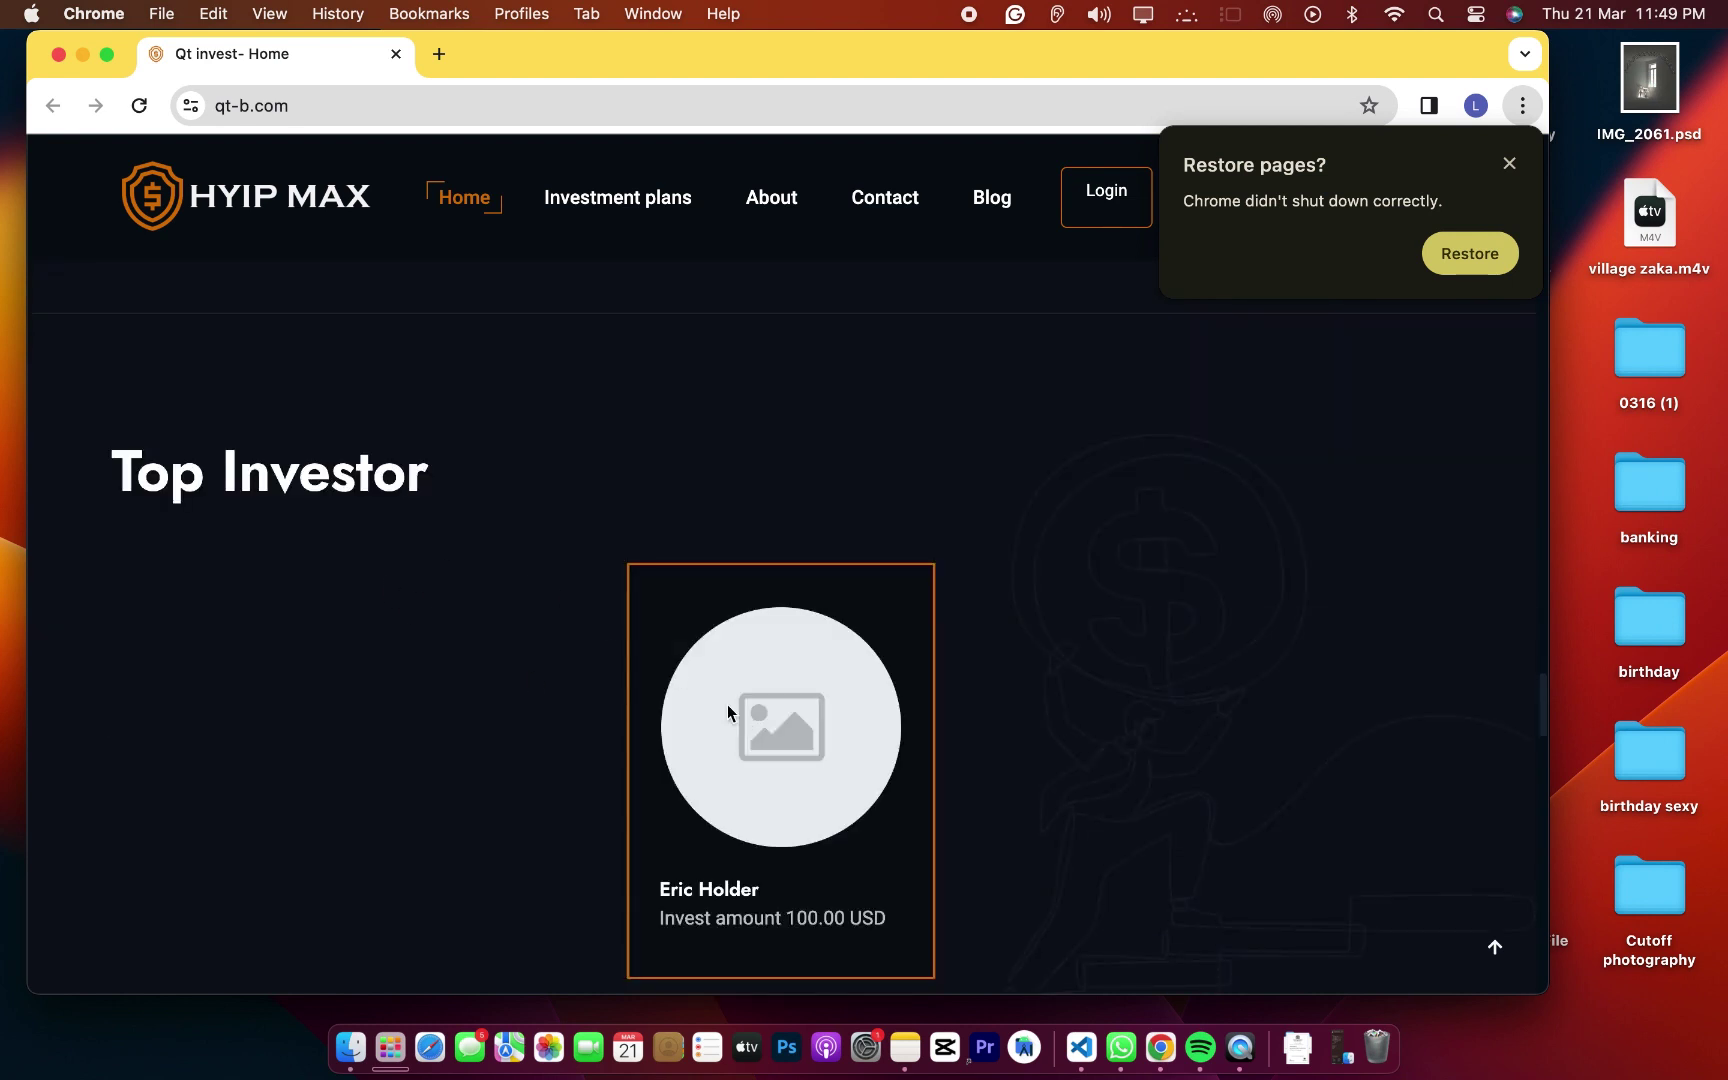
{"action": "scroll", "coordinate": [725, 710], "scroll_direction": "down", "scroll_amount": 5}
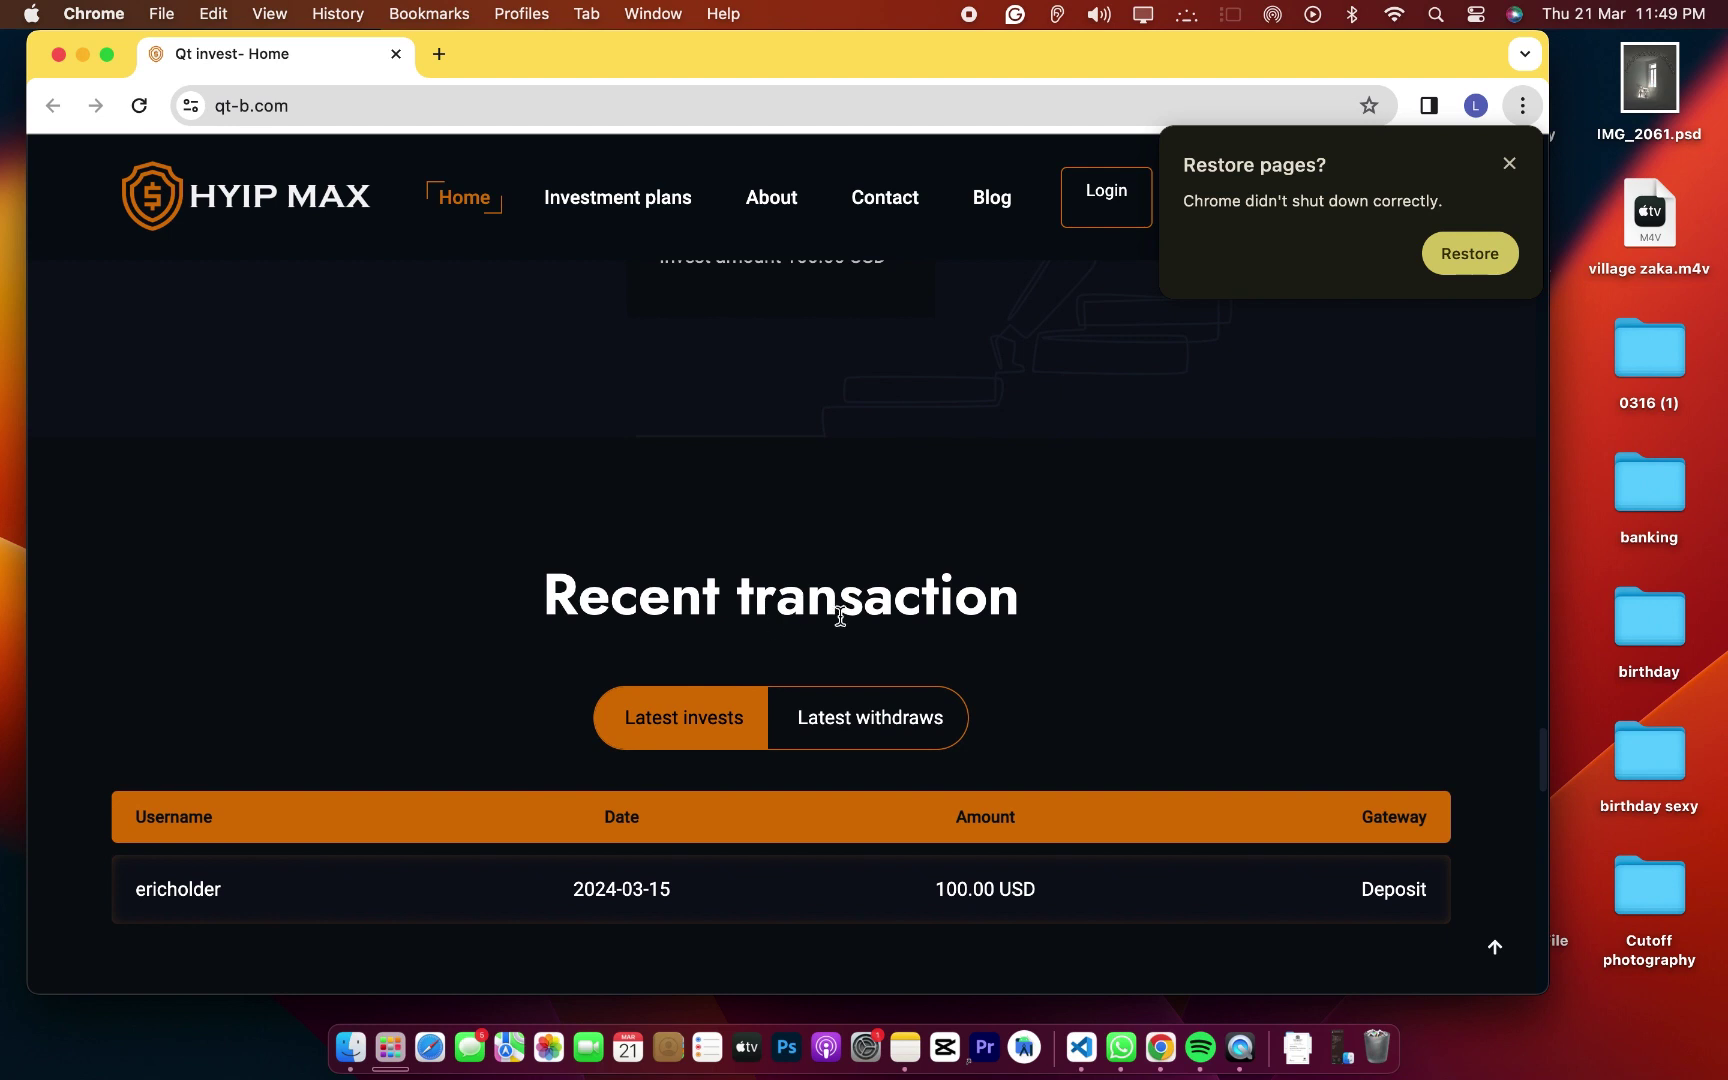
{"action": "scroll", "coordinate": [700, 688], "scroll_direction": "down", "scroll_amount": 5}
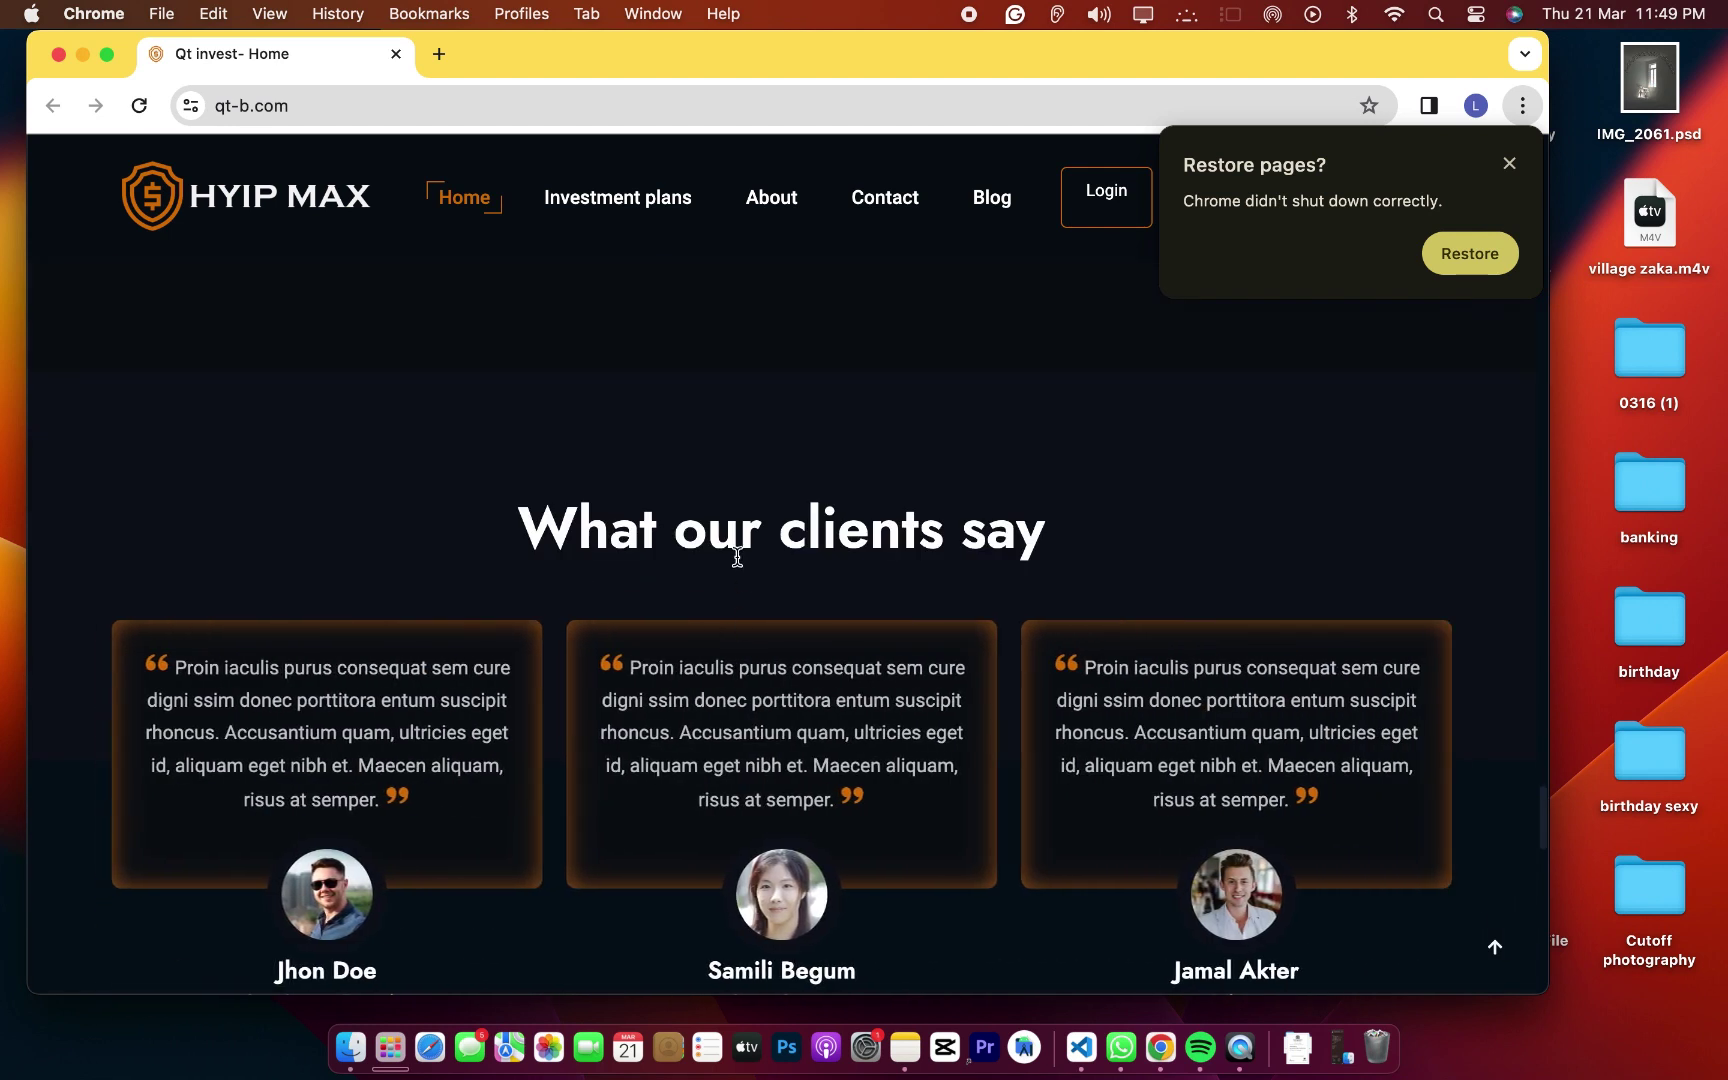
{"action": "scroll", "coordinate": [825, 663], "scroll_direction": "down", "scroll_amount": 5}
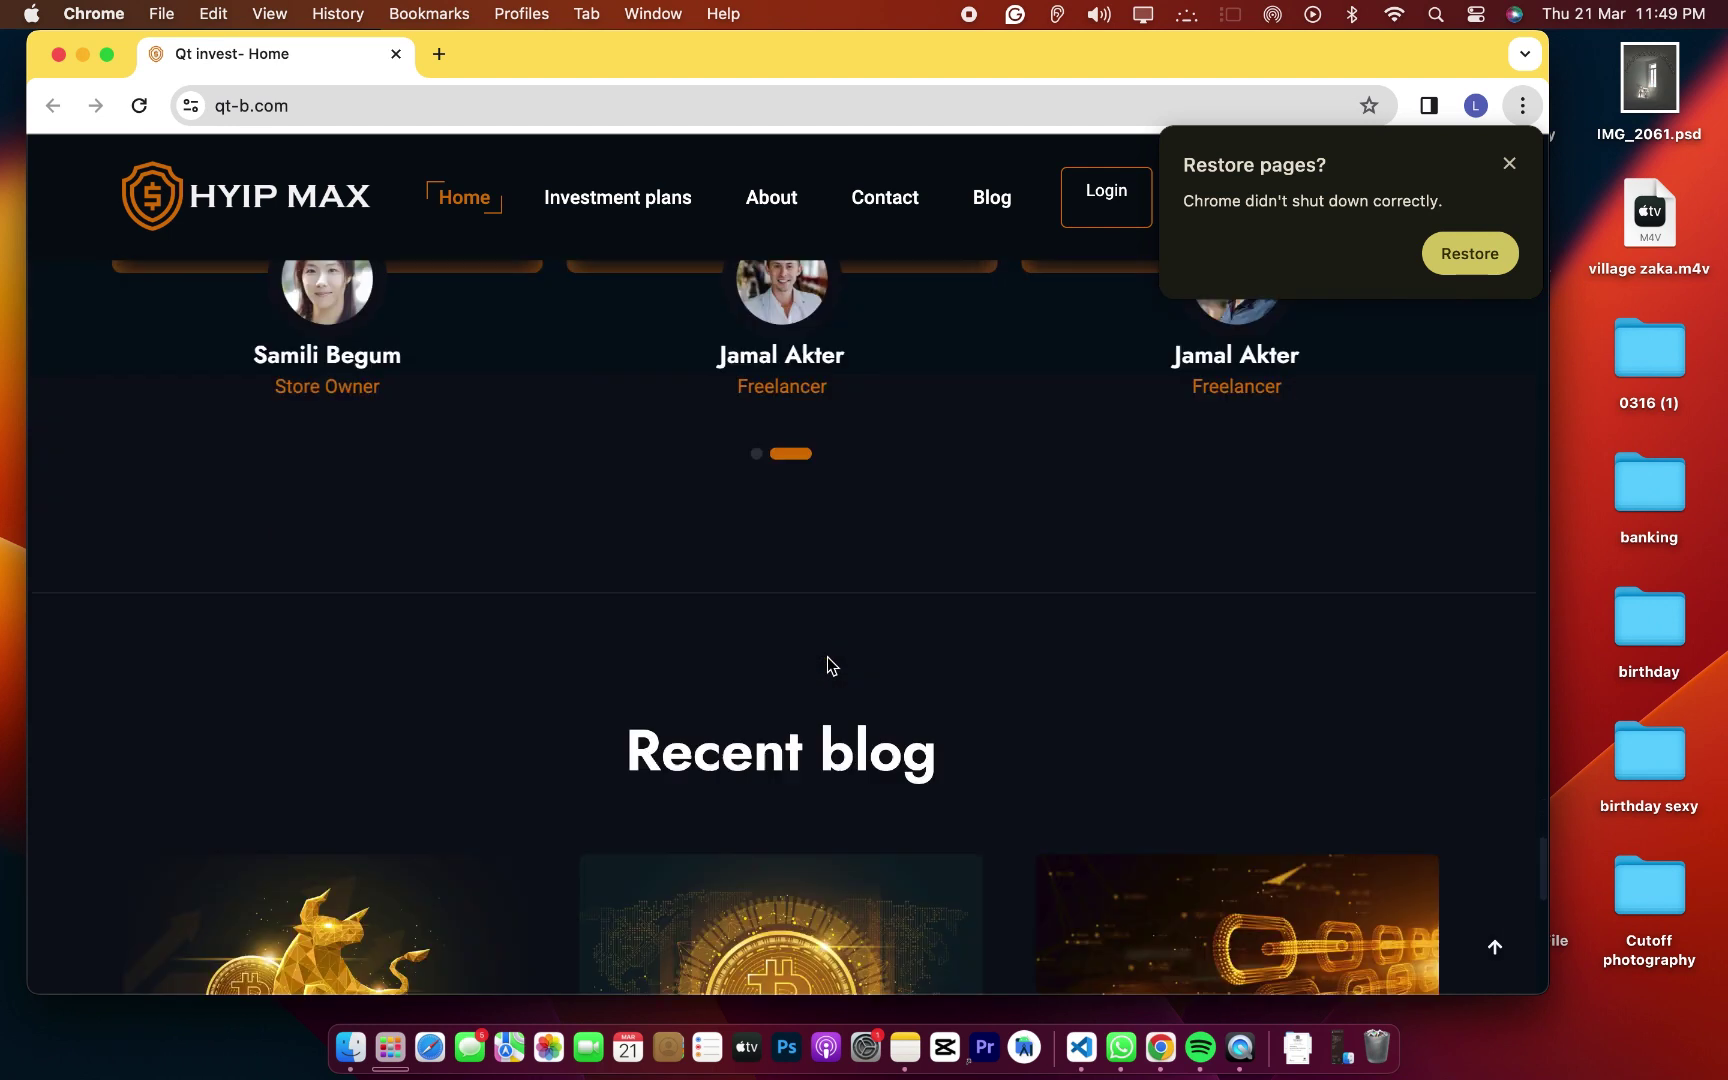
{"action": "scroll", "coordinate": [734, 727], "scroll_direction": "down", "scroll_amount": 10}
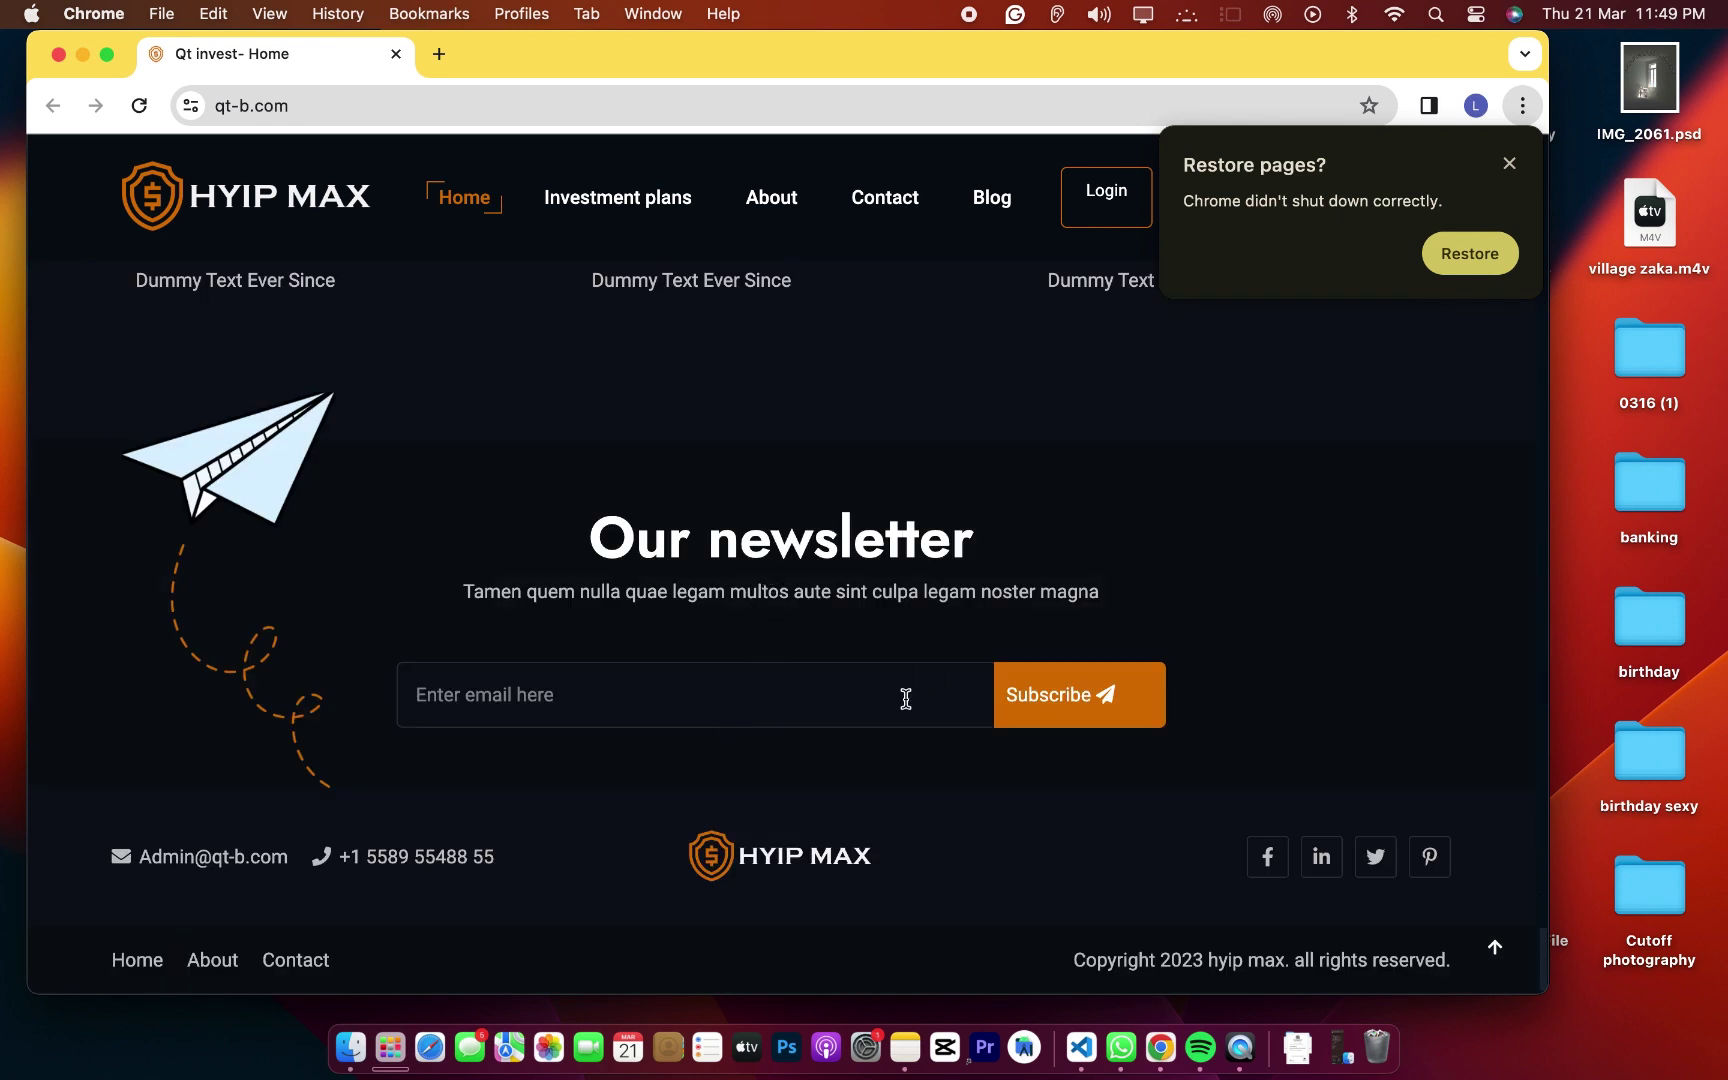
{"action": "scroll", "coordinate": [610, 684], "scroll_direction": "up", "scroll_amount": 10}
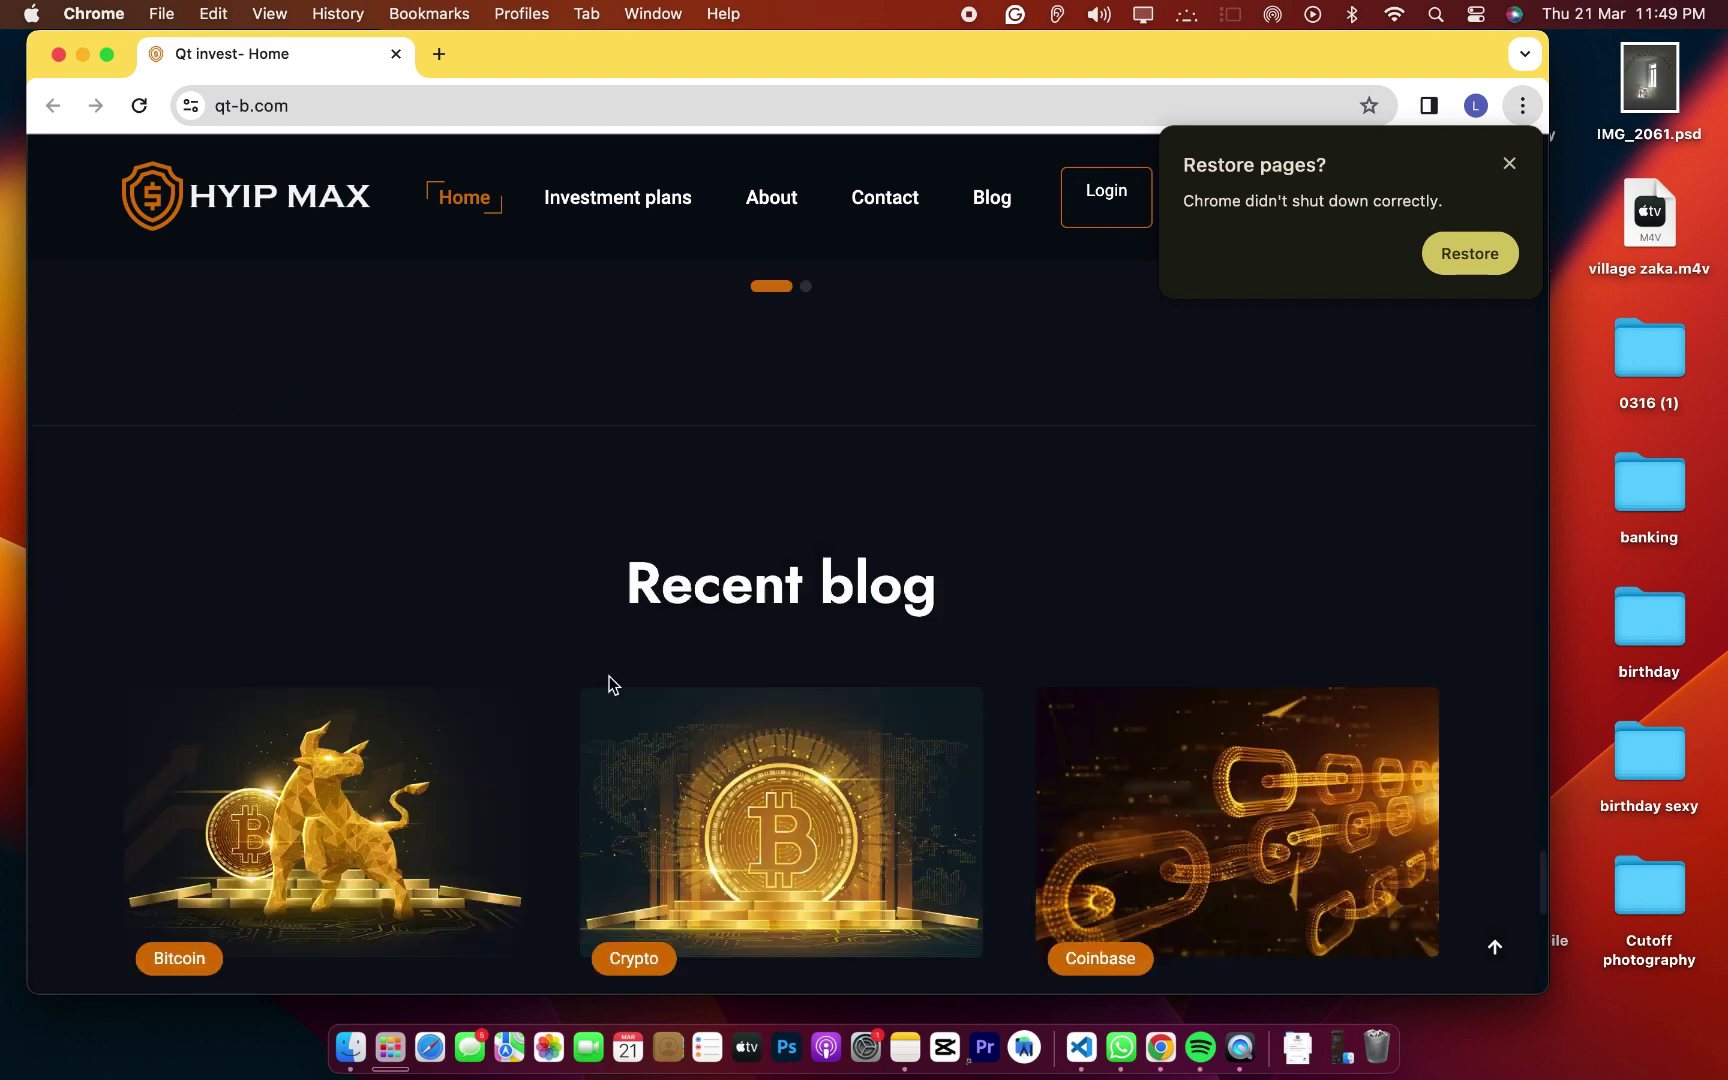
{"action": "scroll", "coordinate": [610, 684], "scroll_direction": "up", "scroll_amount": 8}
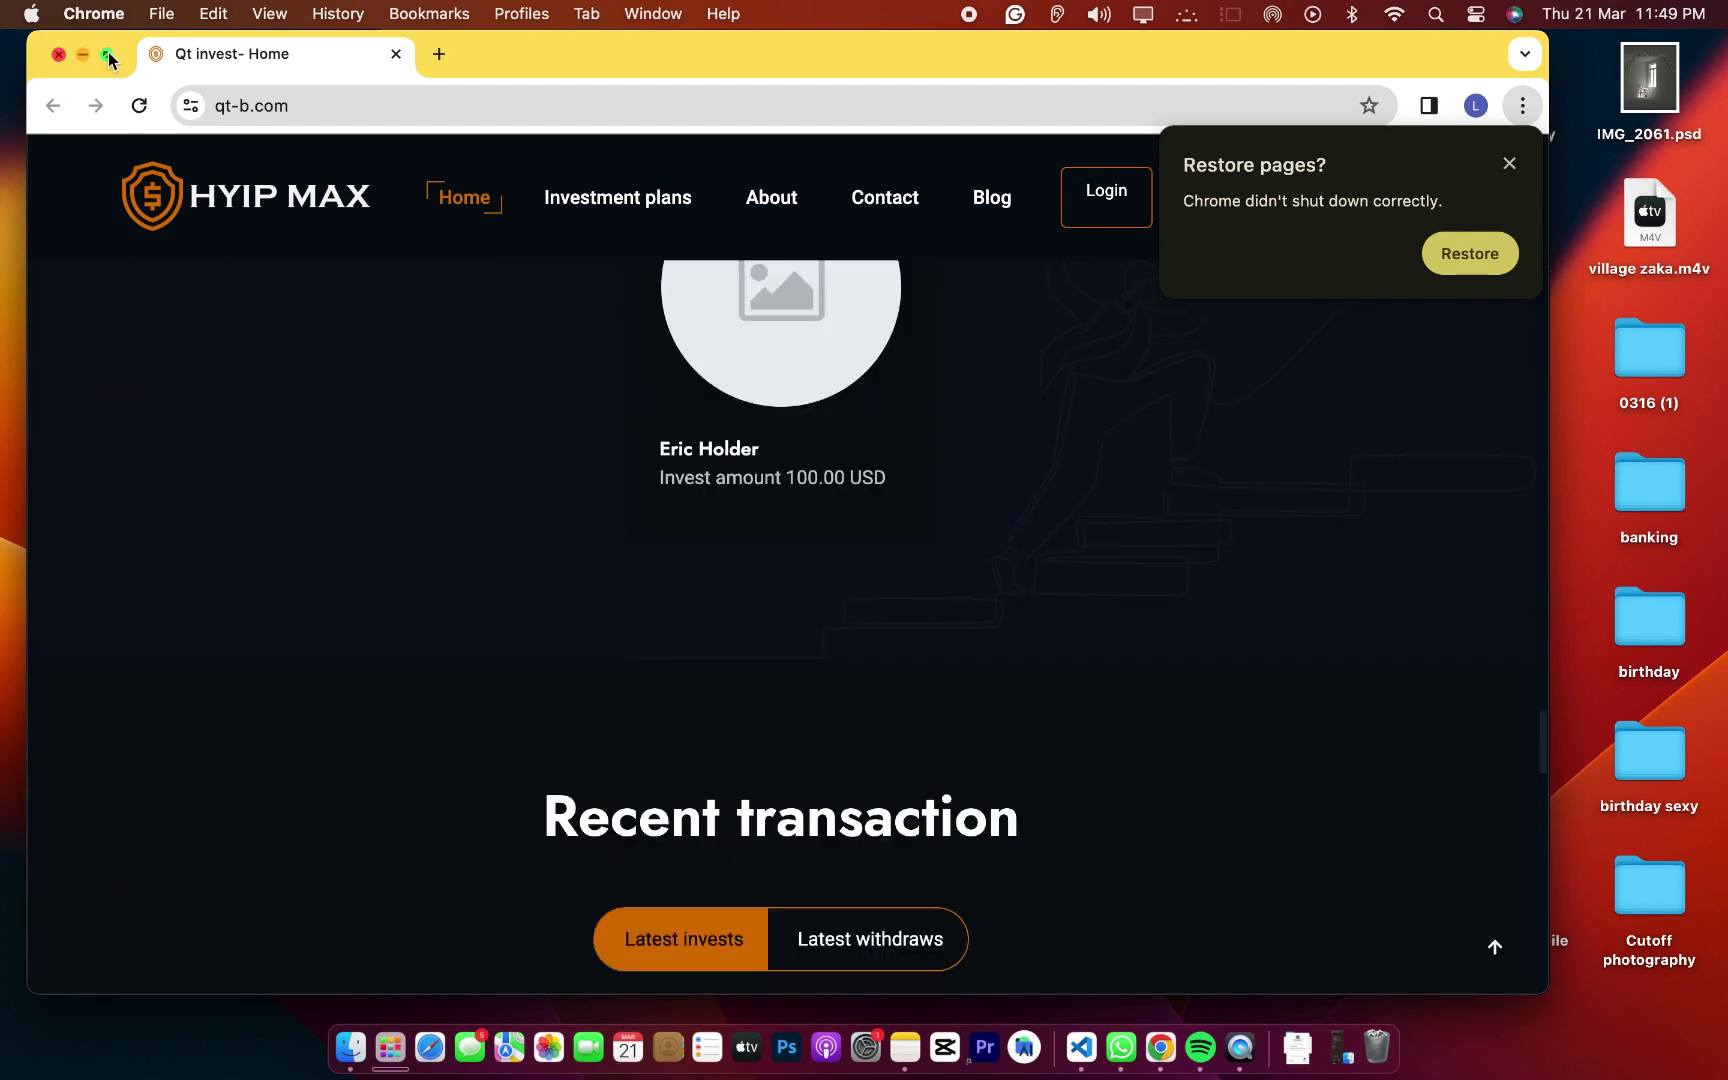
Go full screen, switch to the other Chrome profile, and select its QT invest tab
{"action": "left_click", "coordinate": [108, 60]}
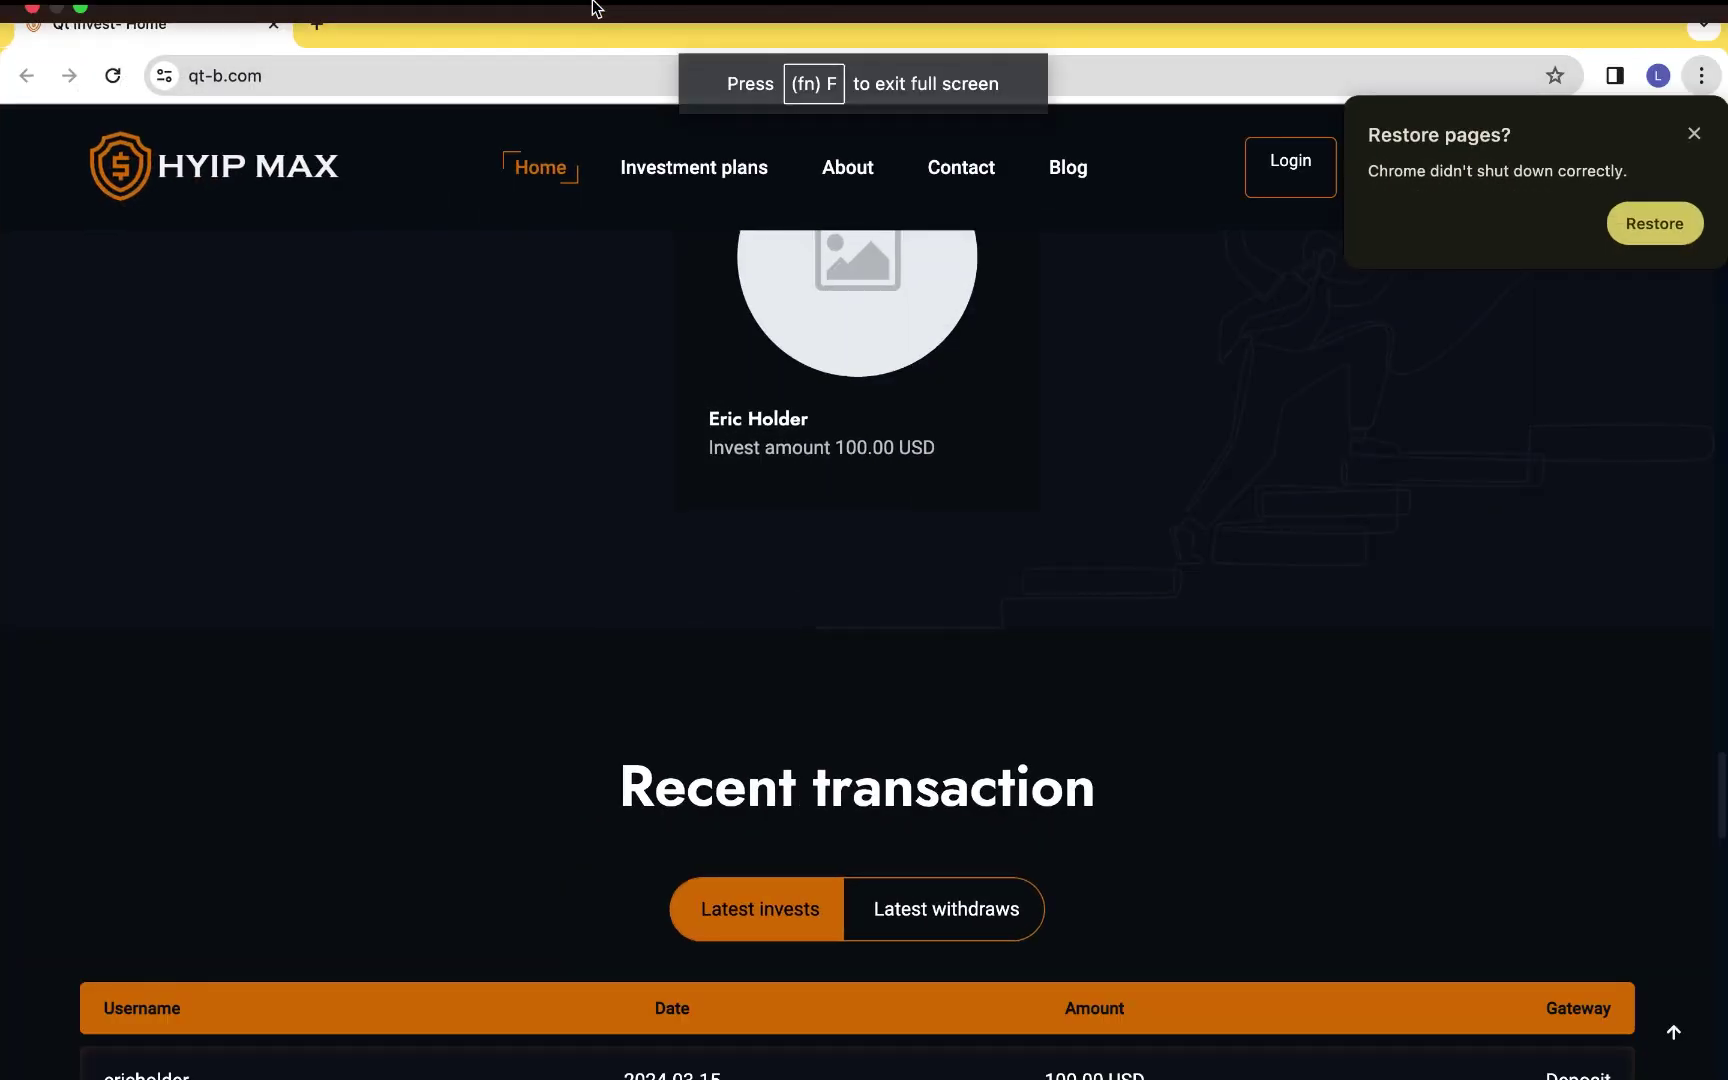
{"action": "mouse_move", "coordinate": [466, 20]}
{"action": "left_click", "coordinate": [522, 16]}
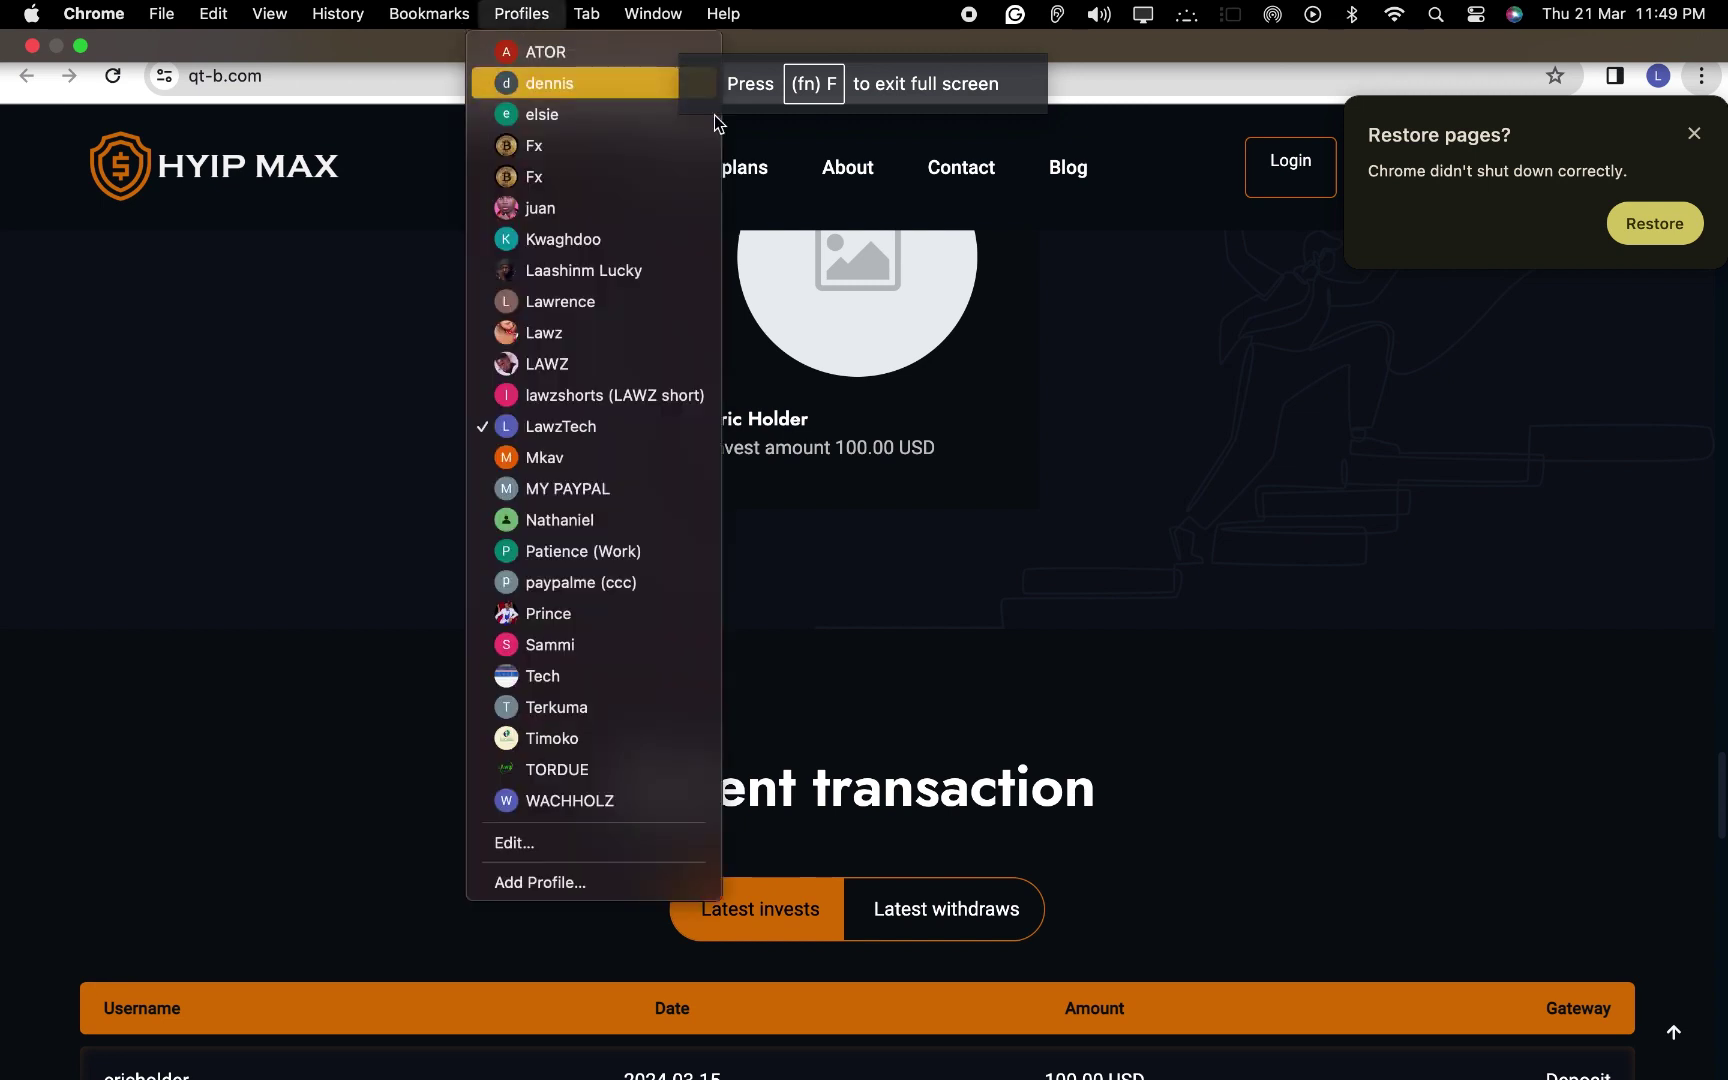
{"action": "left_click", "coordinate": [564, 303]}
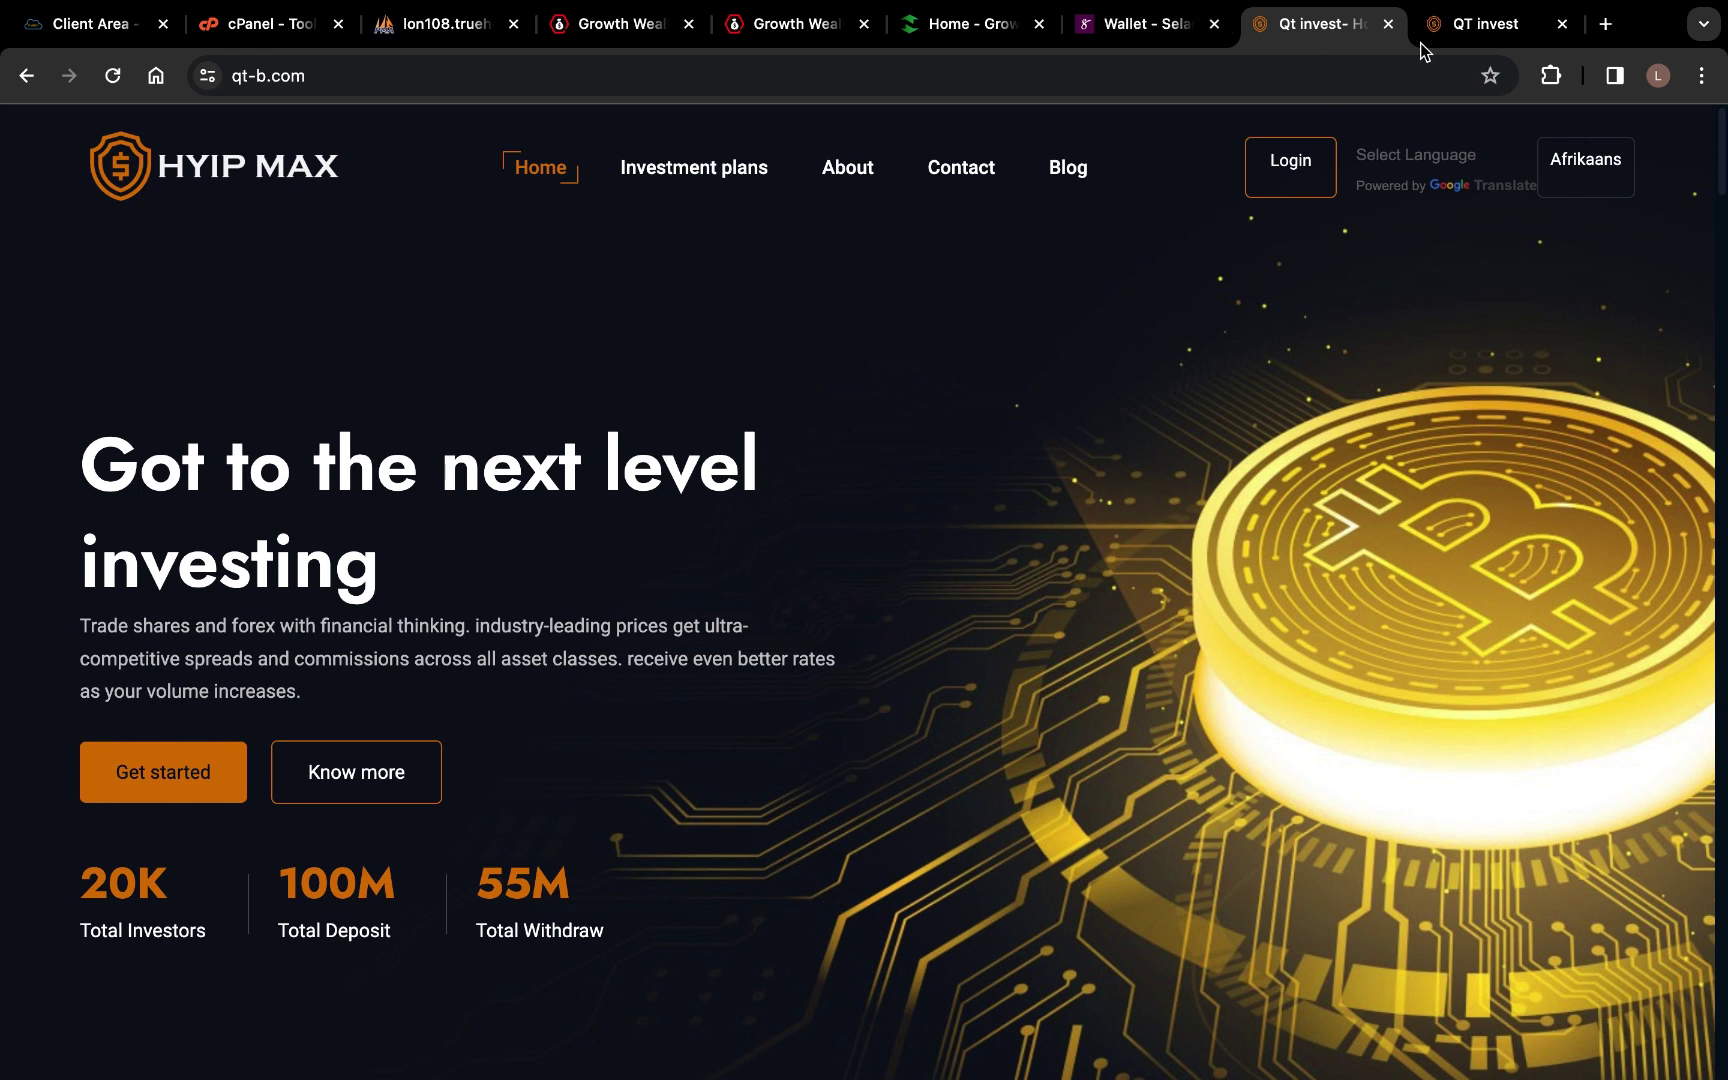
{"action": "left_click", "coordinate": [1450, 24]}
Sign in as admin and review dashboard totals, invest/withdraw charts and the All Users table
{"action": "left_click", "coordinate": [791, 772]}
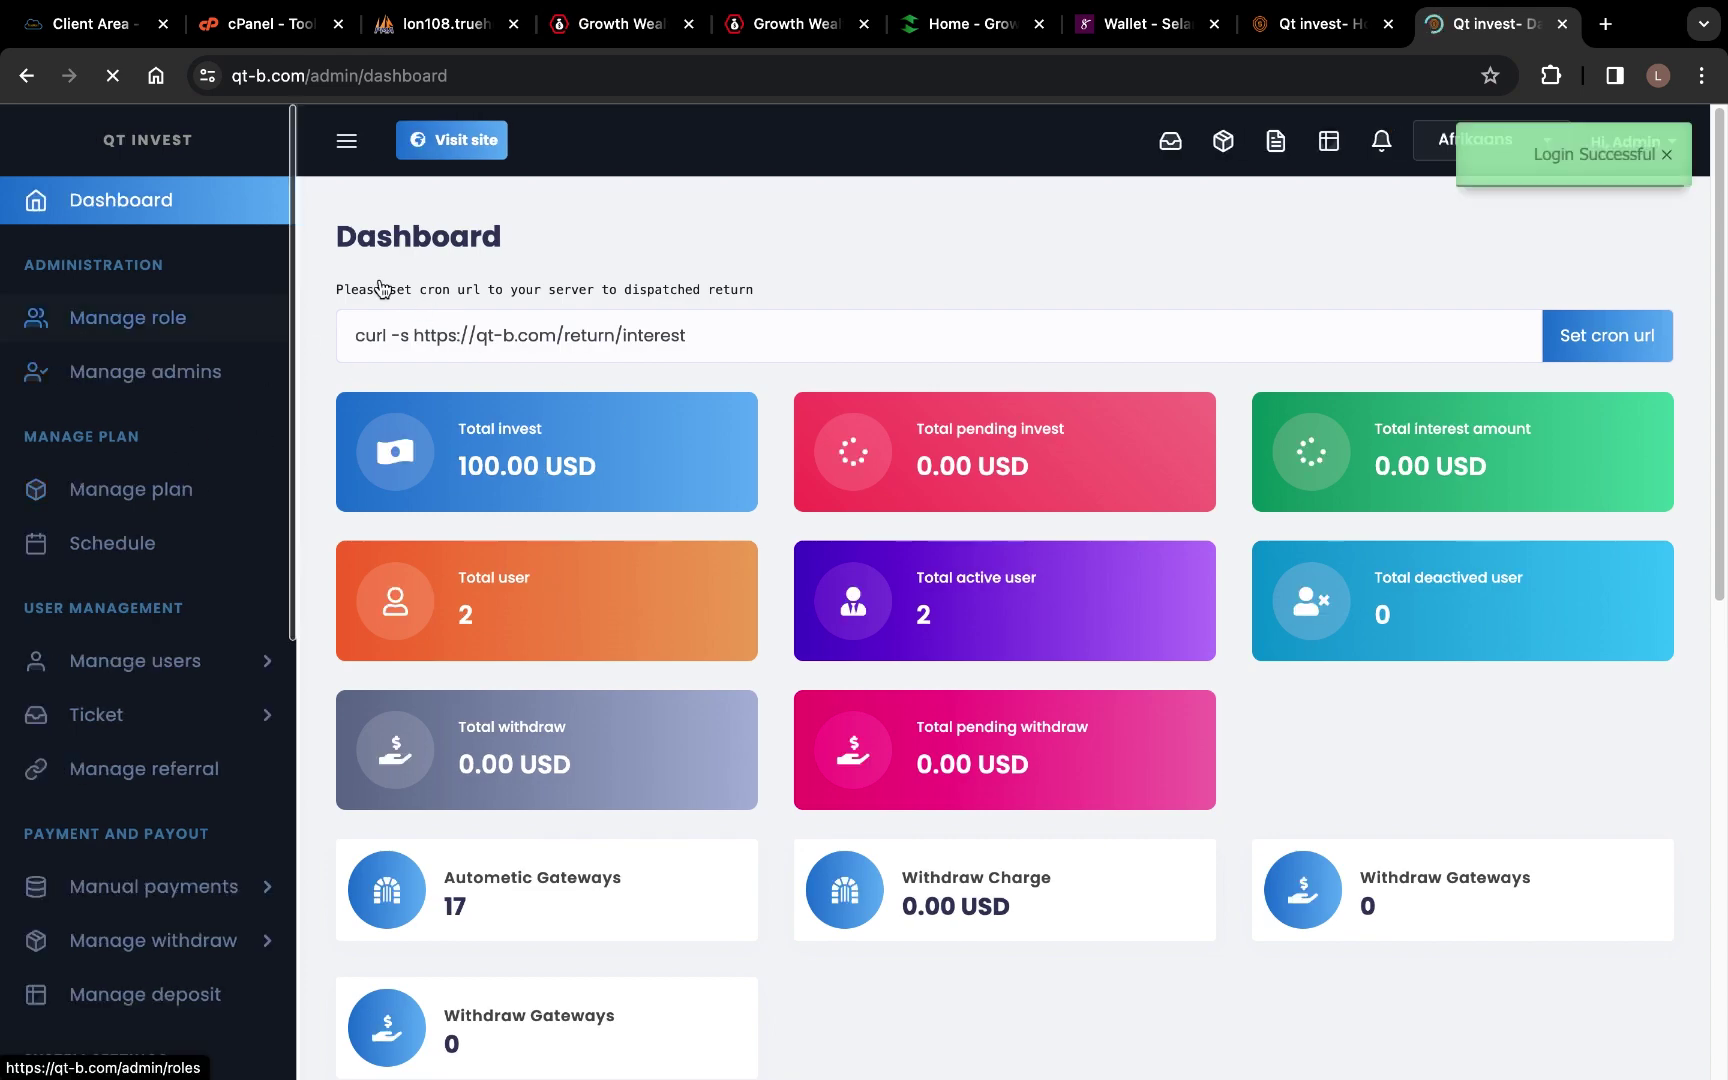
{"action": "left_click", "coordinate": [1666, 157]}
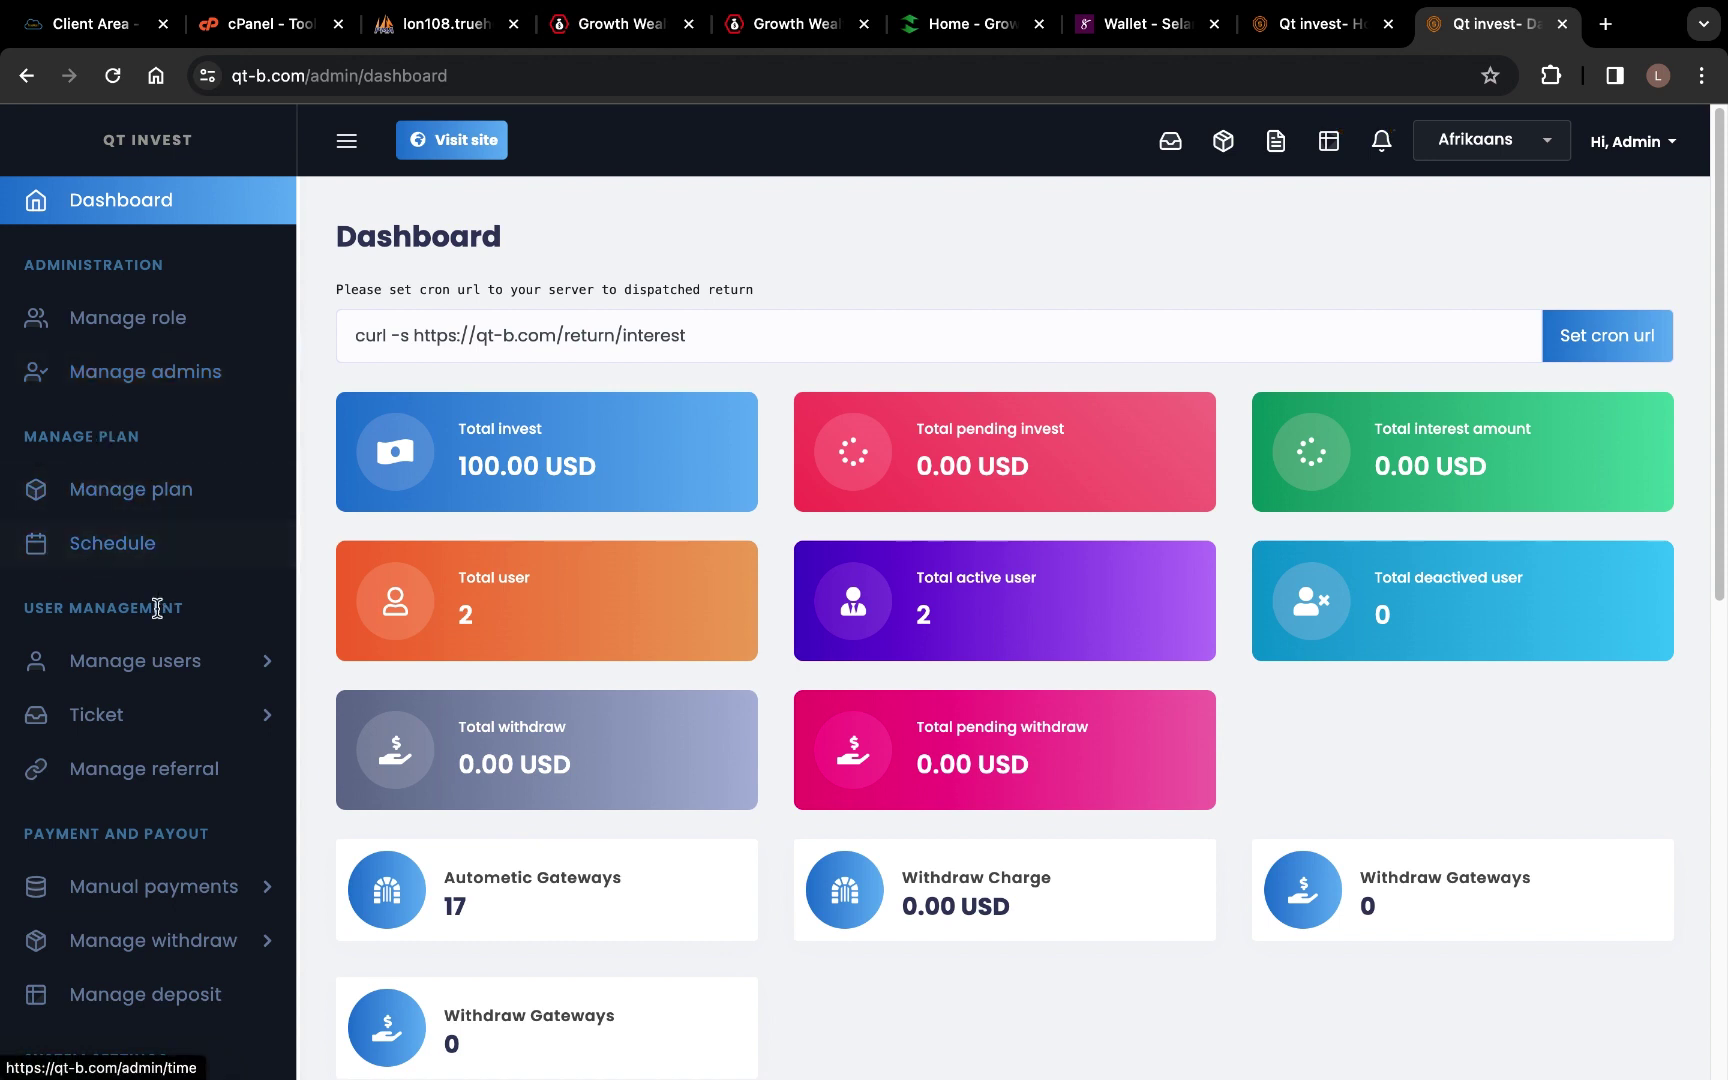
{"action": "scroll", "coordinate": [155, 553], "scroll_direction": "down", "scroll_amount": 2}
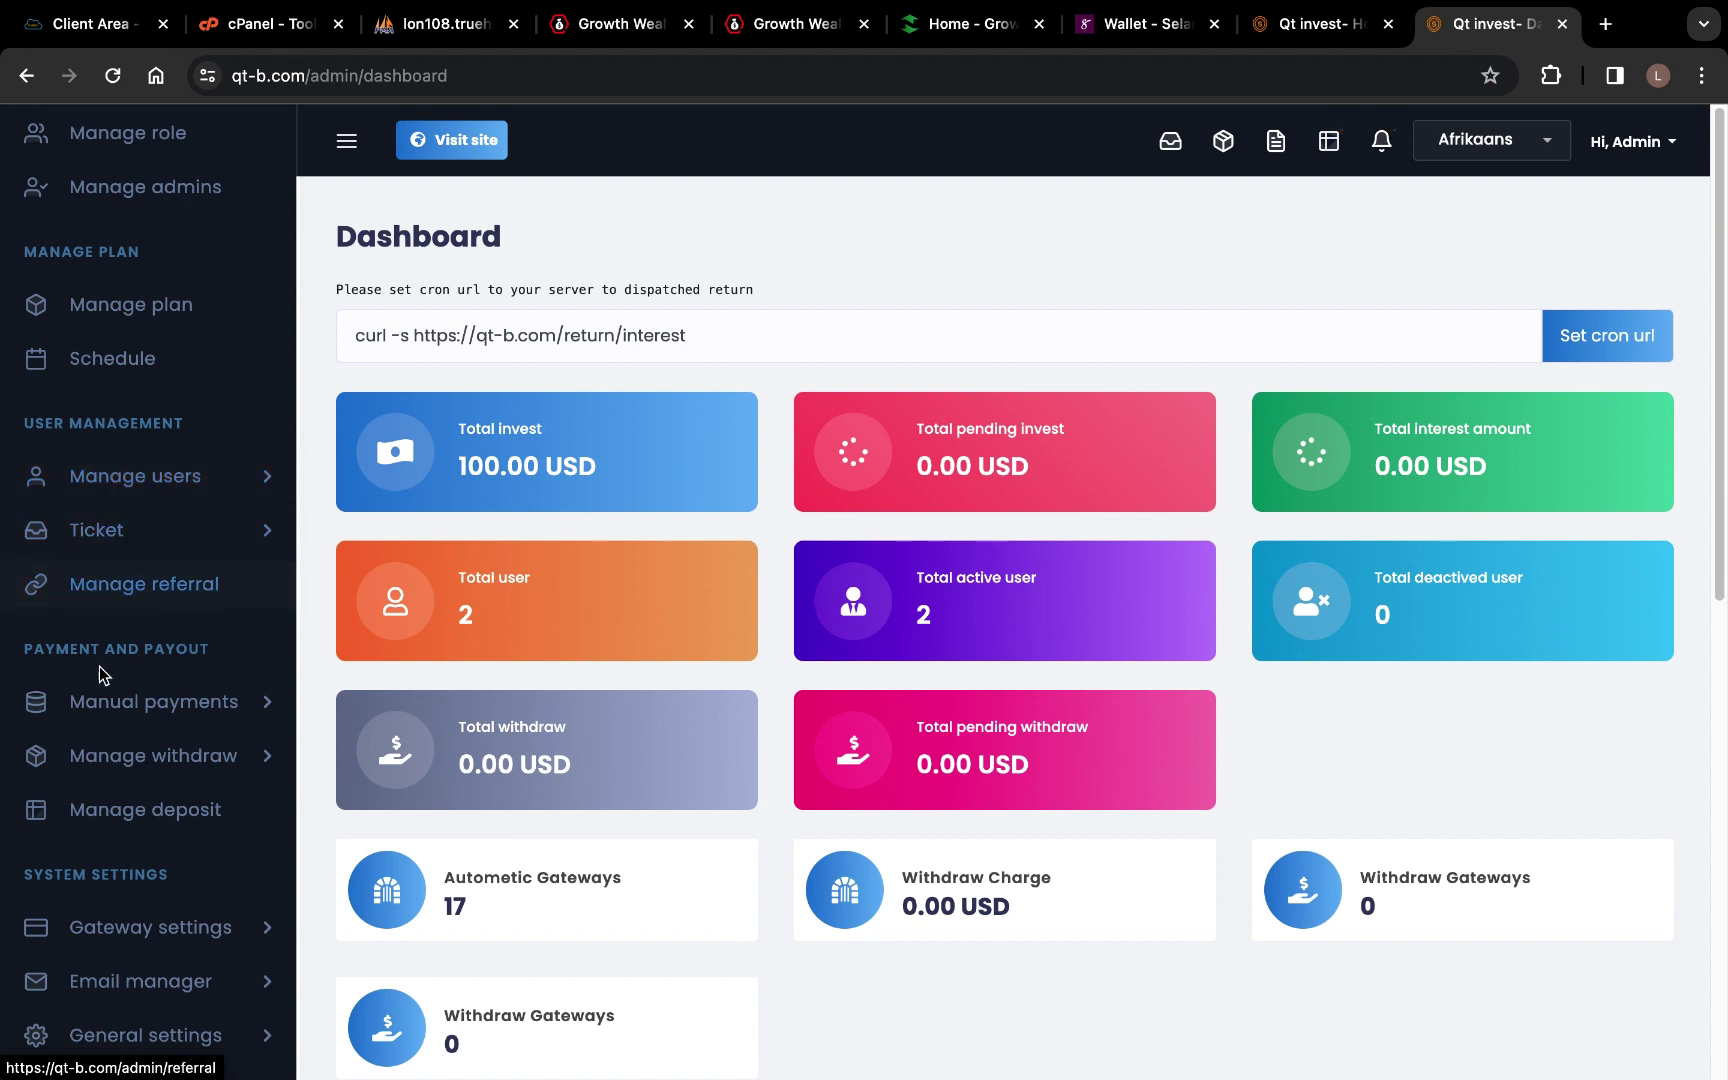
{"action": "scroll", "coordinate": [181, 717], "scroll_direction": "down", "scroll_amount": 3}
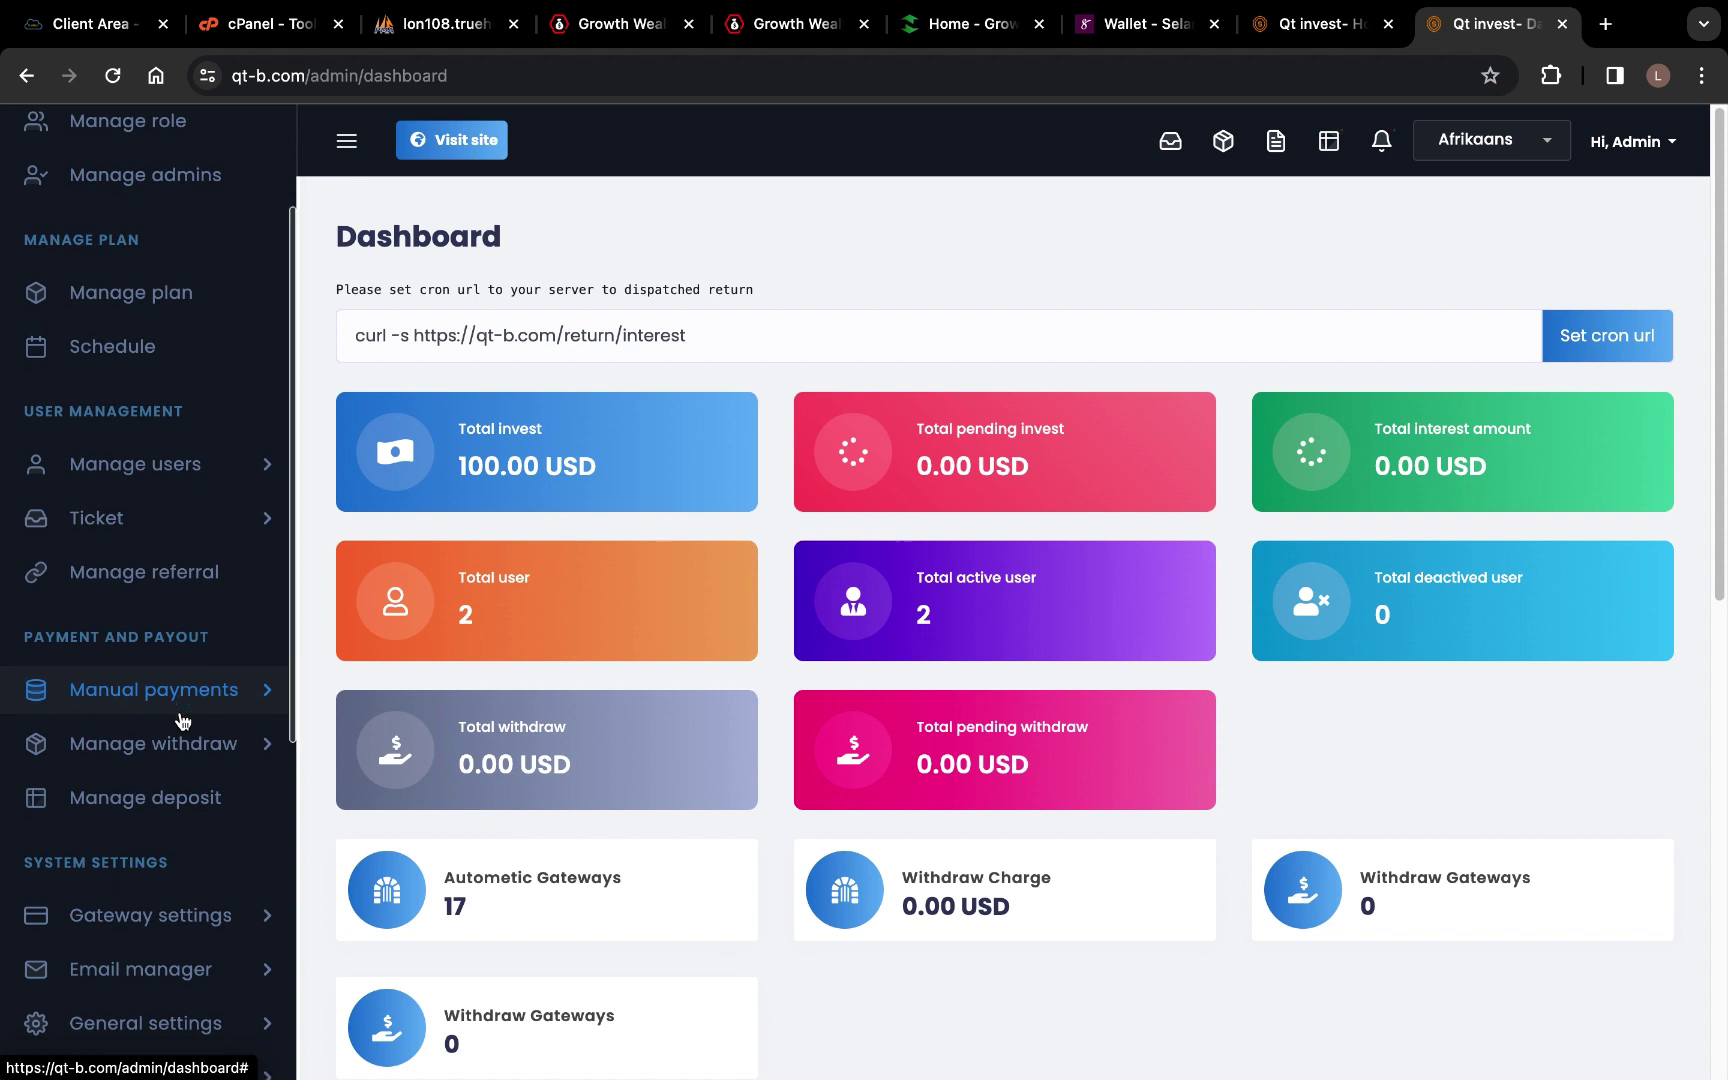
{"action": "left_click", "coordinate": [221, 584]}
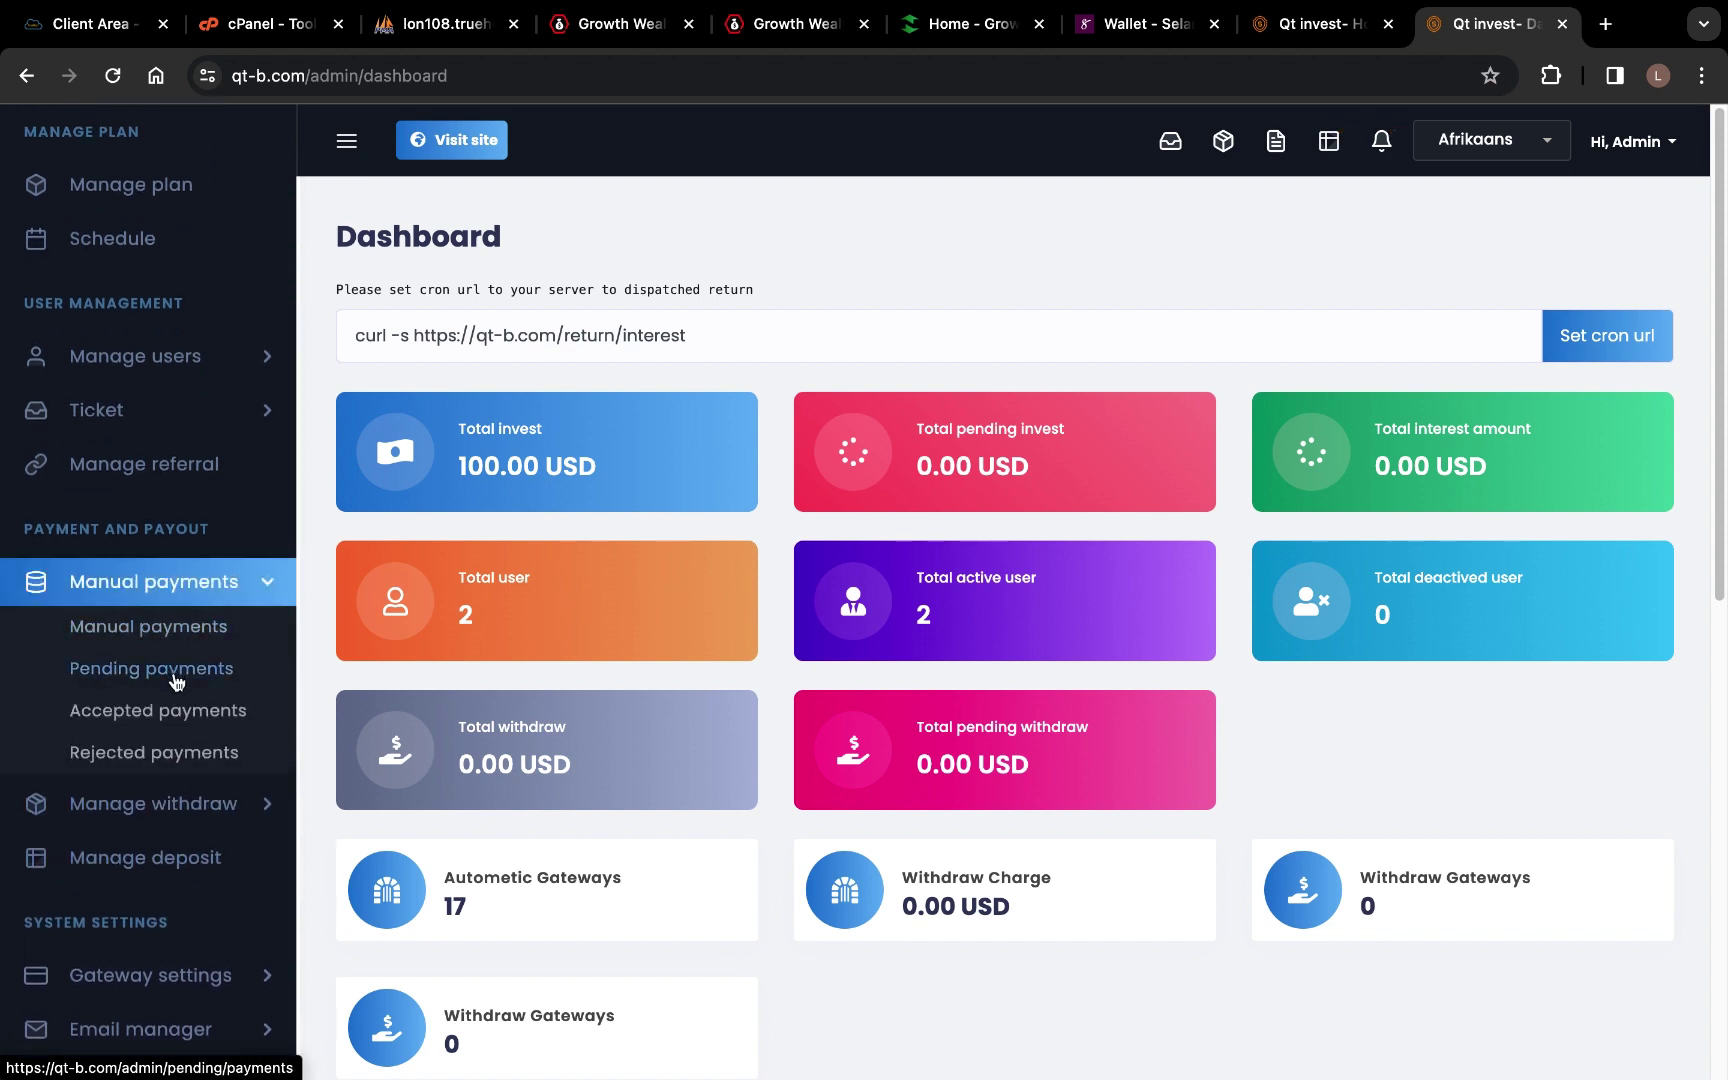
{"action": "scroll", "coordinate": [100, 600], "scroll_direction": "down", "scroll_amount": 6}
{"action": "scroll", "coordinate": [62, 511], "scroll_direction": "down", "scroll_amount": 10}
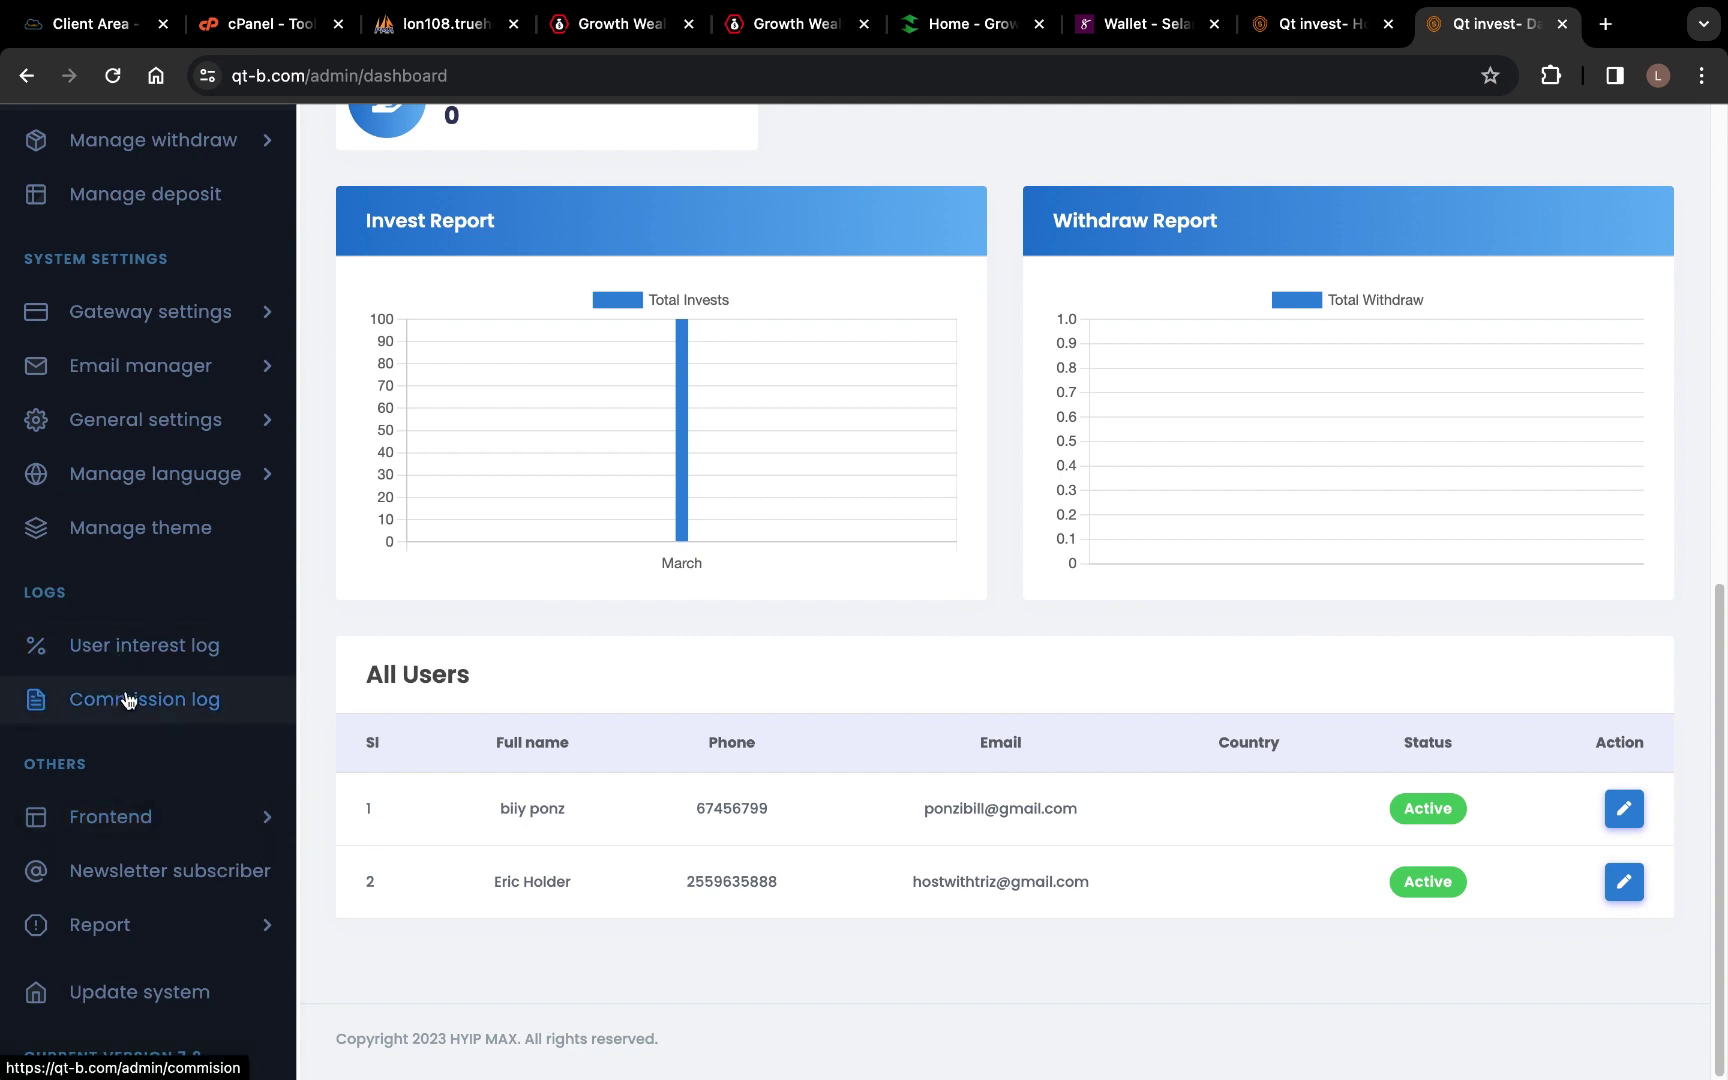
{"action": "scroll", "coordinate": [214, 530], "scroll_direction": "up", "scroll_amount": 15}
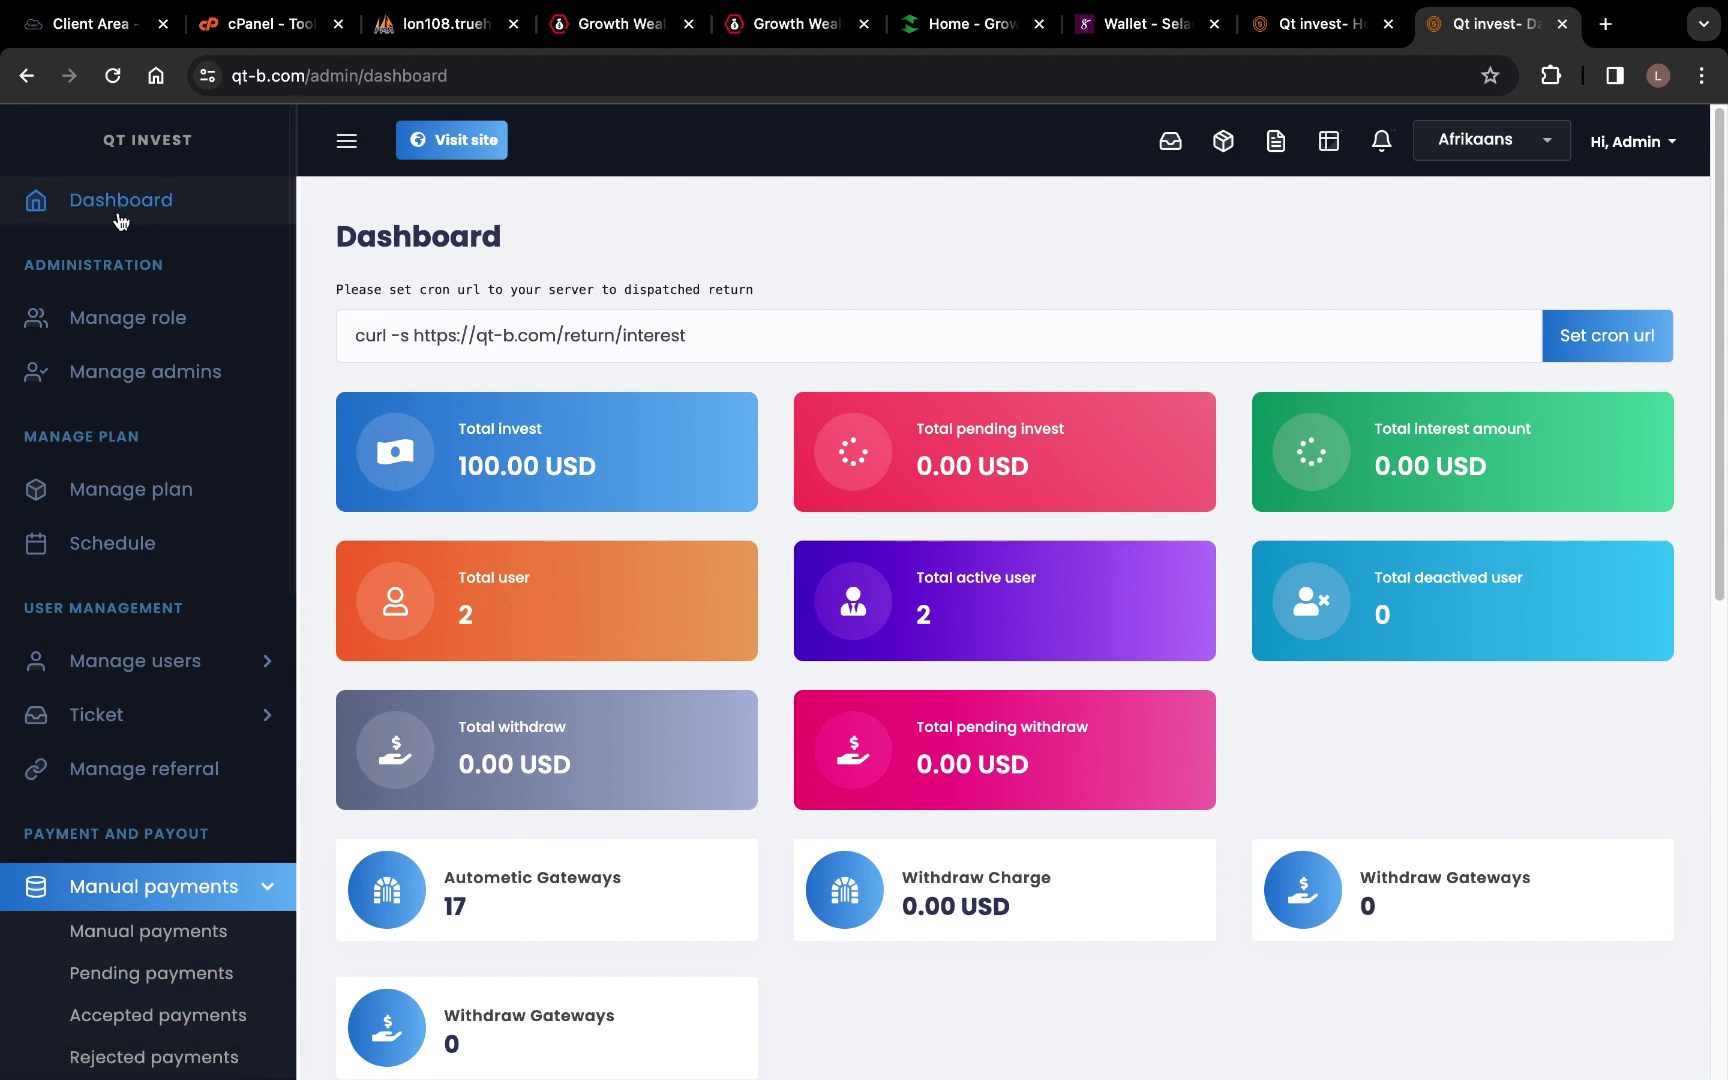
View the admin roles, then the Manage Admins list with its Manager and Editor accounts
{"action": "left_click", "coordinate": [107, 335]}
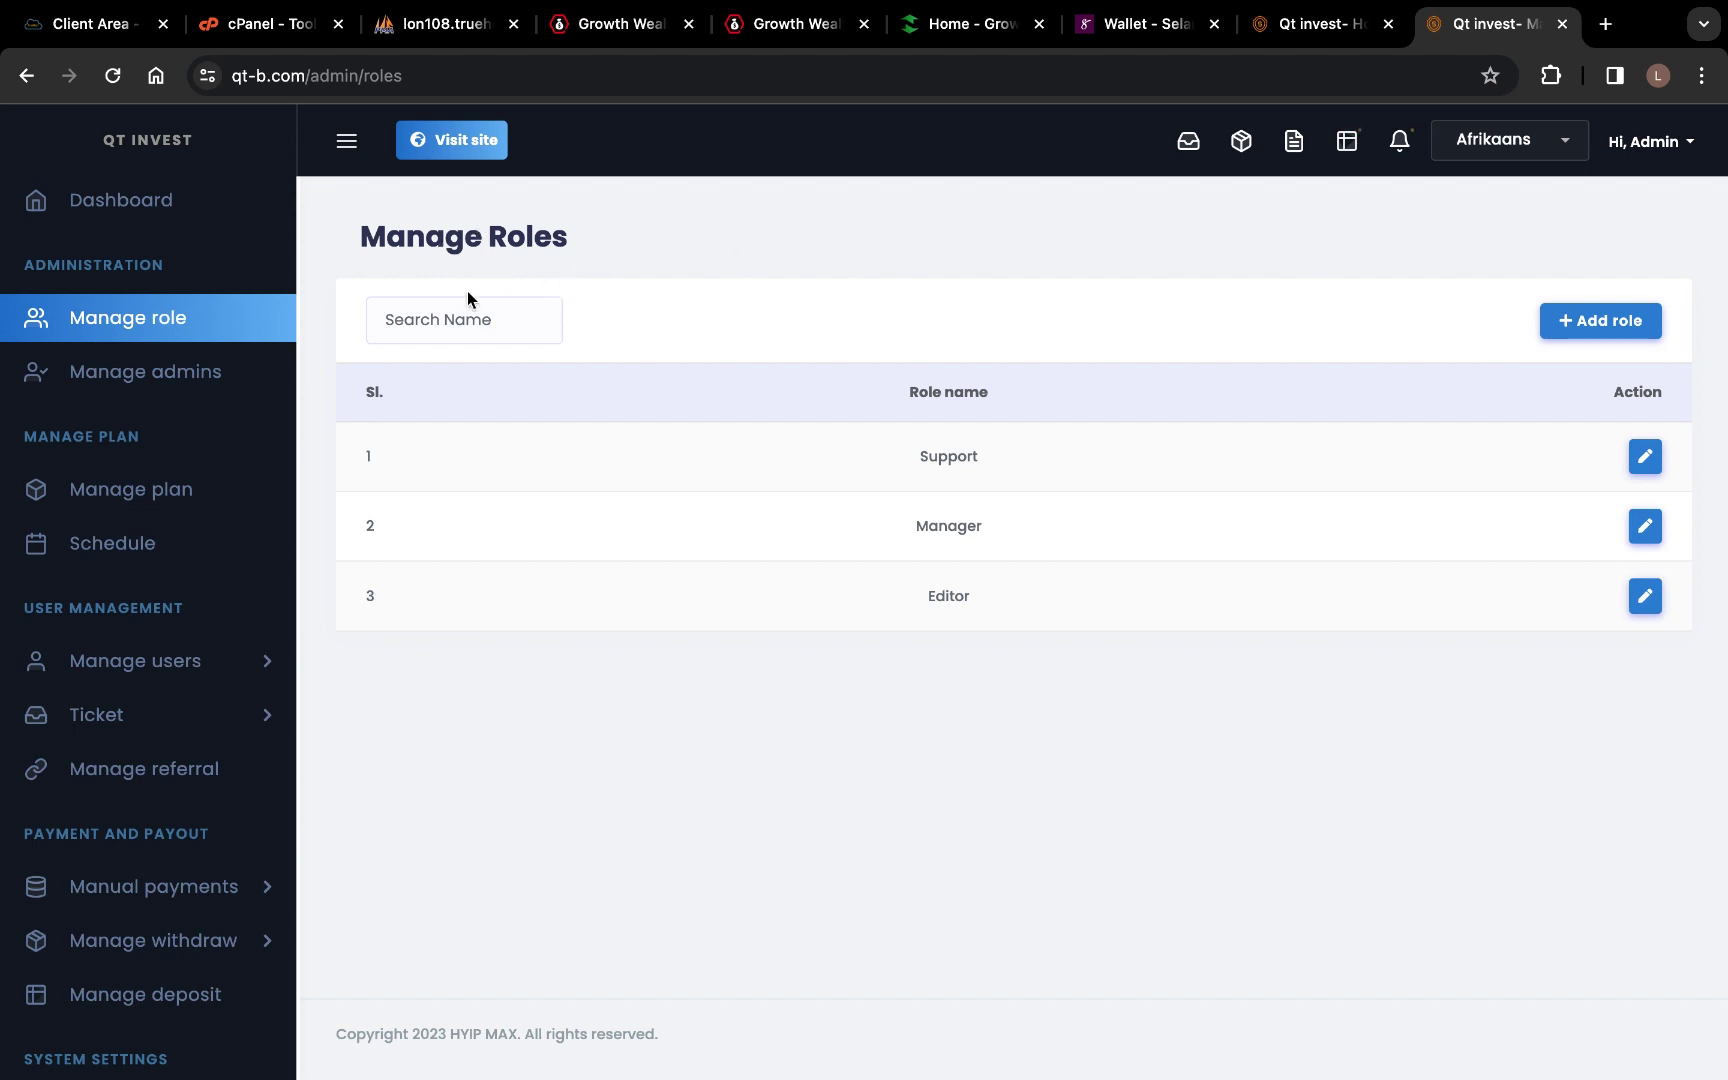
{"action": "left_click", "coordinate": [135, 385]}
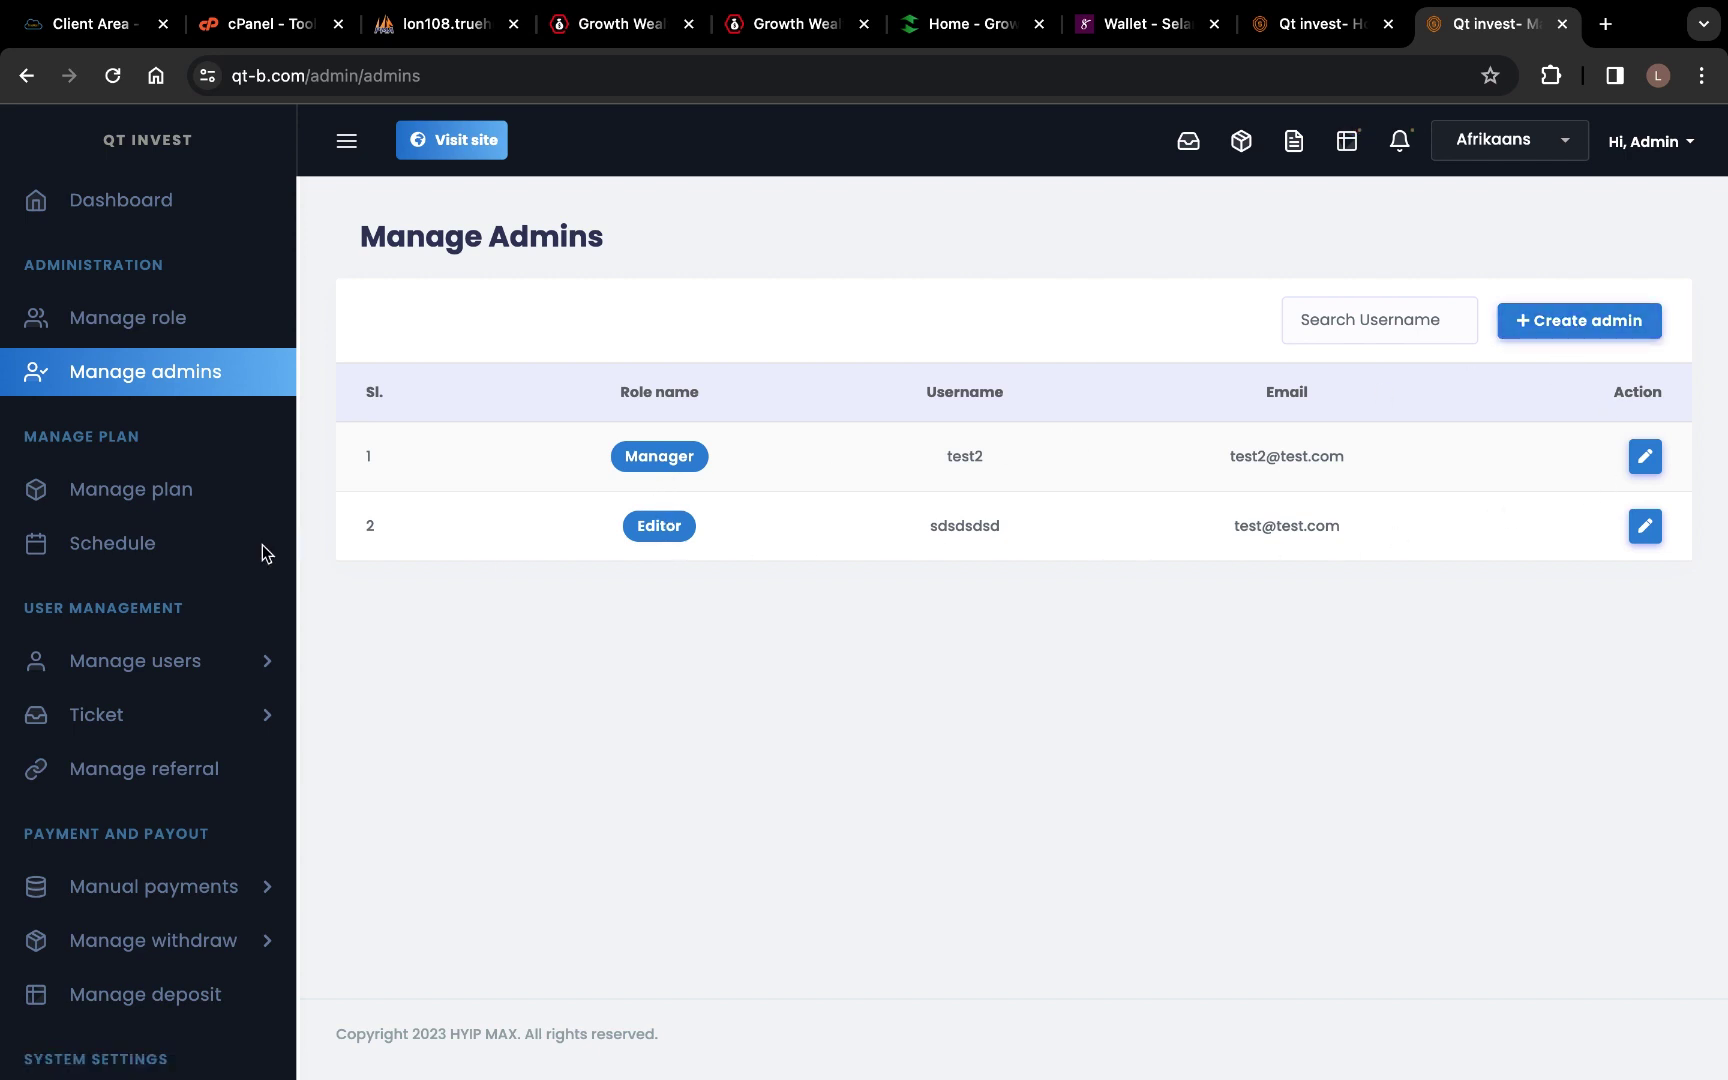
Browse All Plans (Platinum Max, VIP, BIP MAX) and open Platinum Max for editing
{"action": "left_click", "coordinate": [113, 497]}
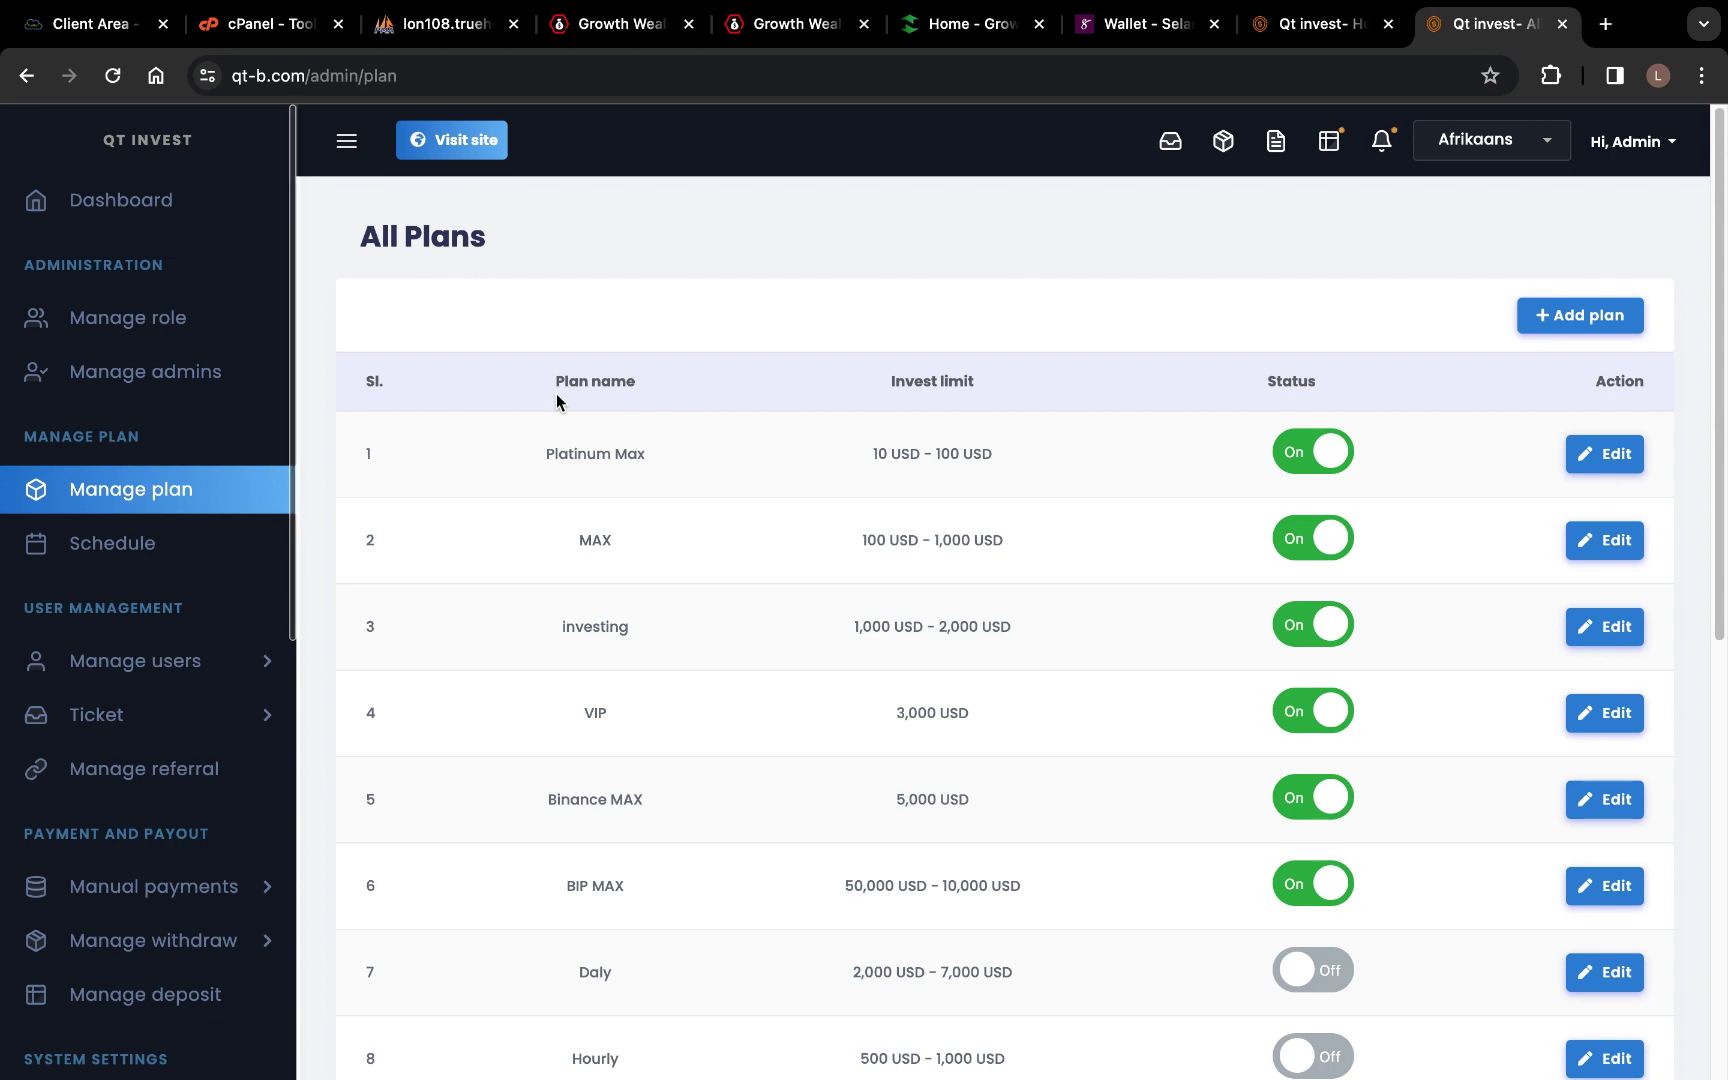
{"action": "scroll", "coordinate": [618, 540], "scroll_direction": "down", "scroll_amount": 8}
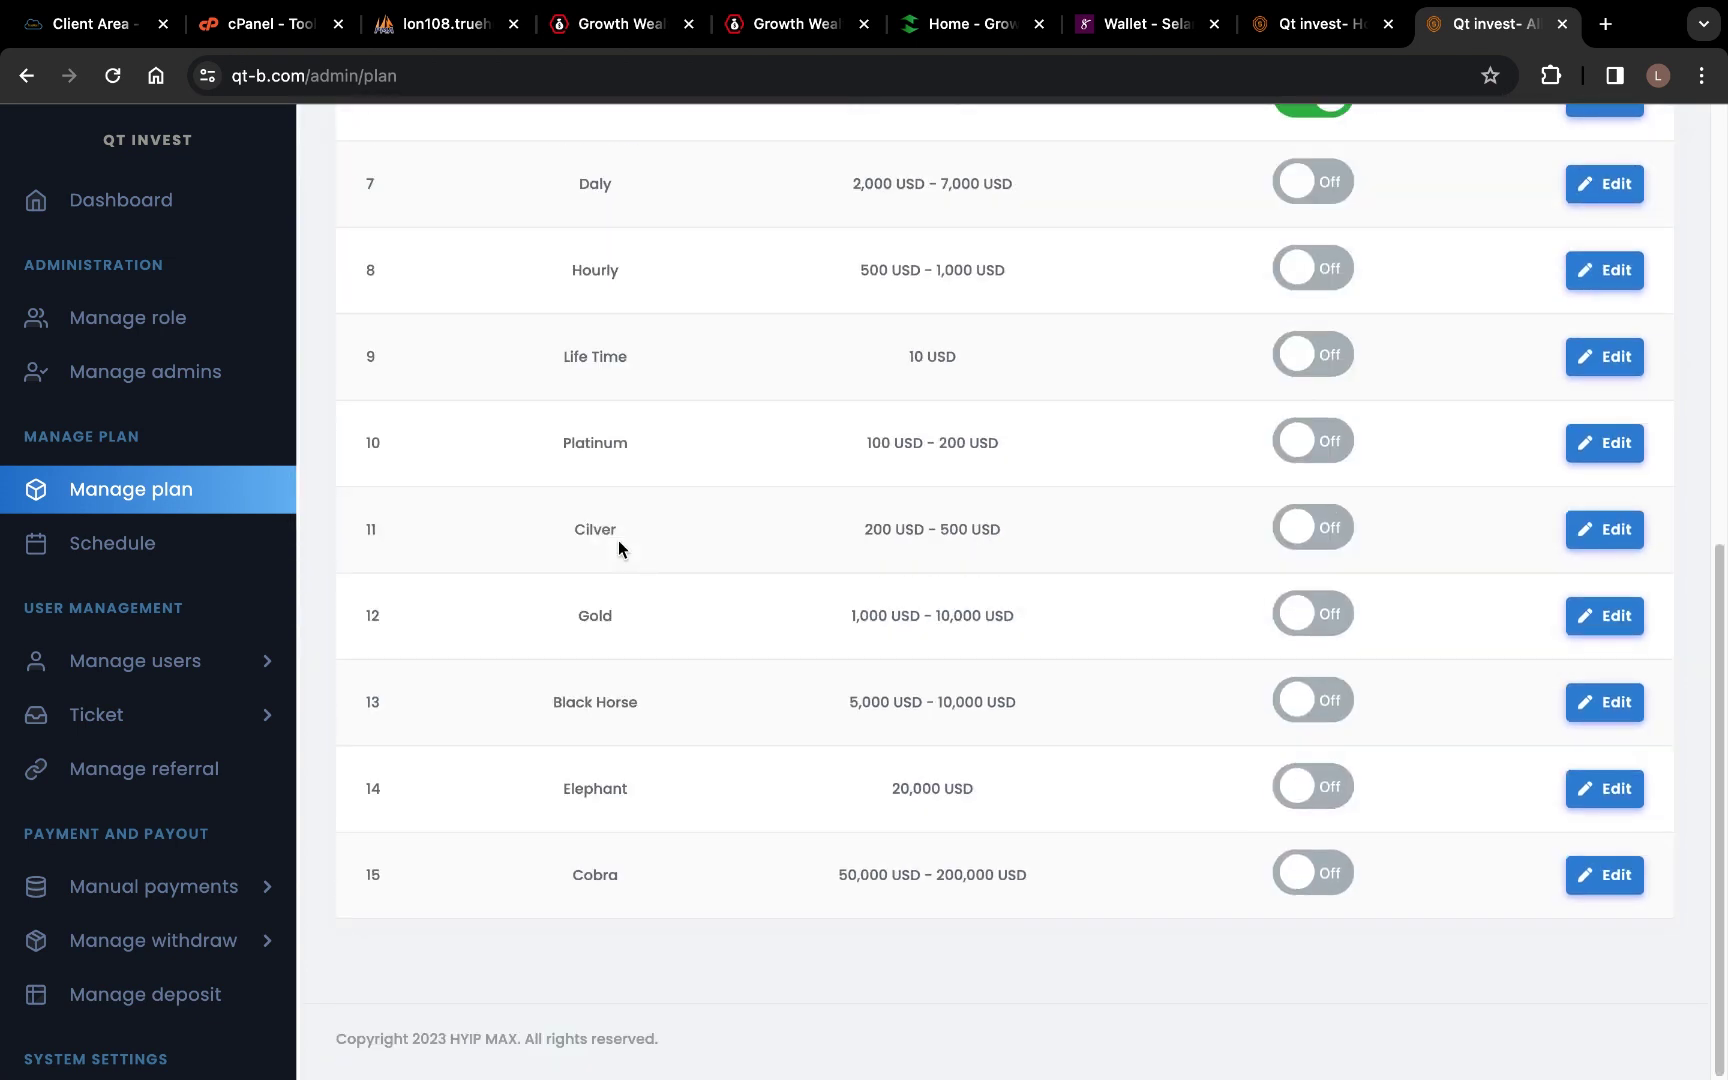
{"action": "scroll", "coordinate": [618, 540], "scroll_direction": "up", "scroll_amount": 10}
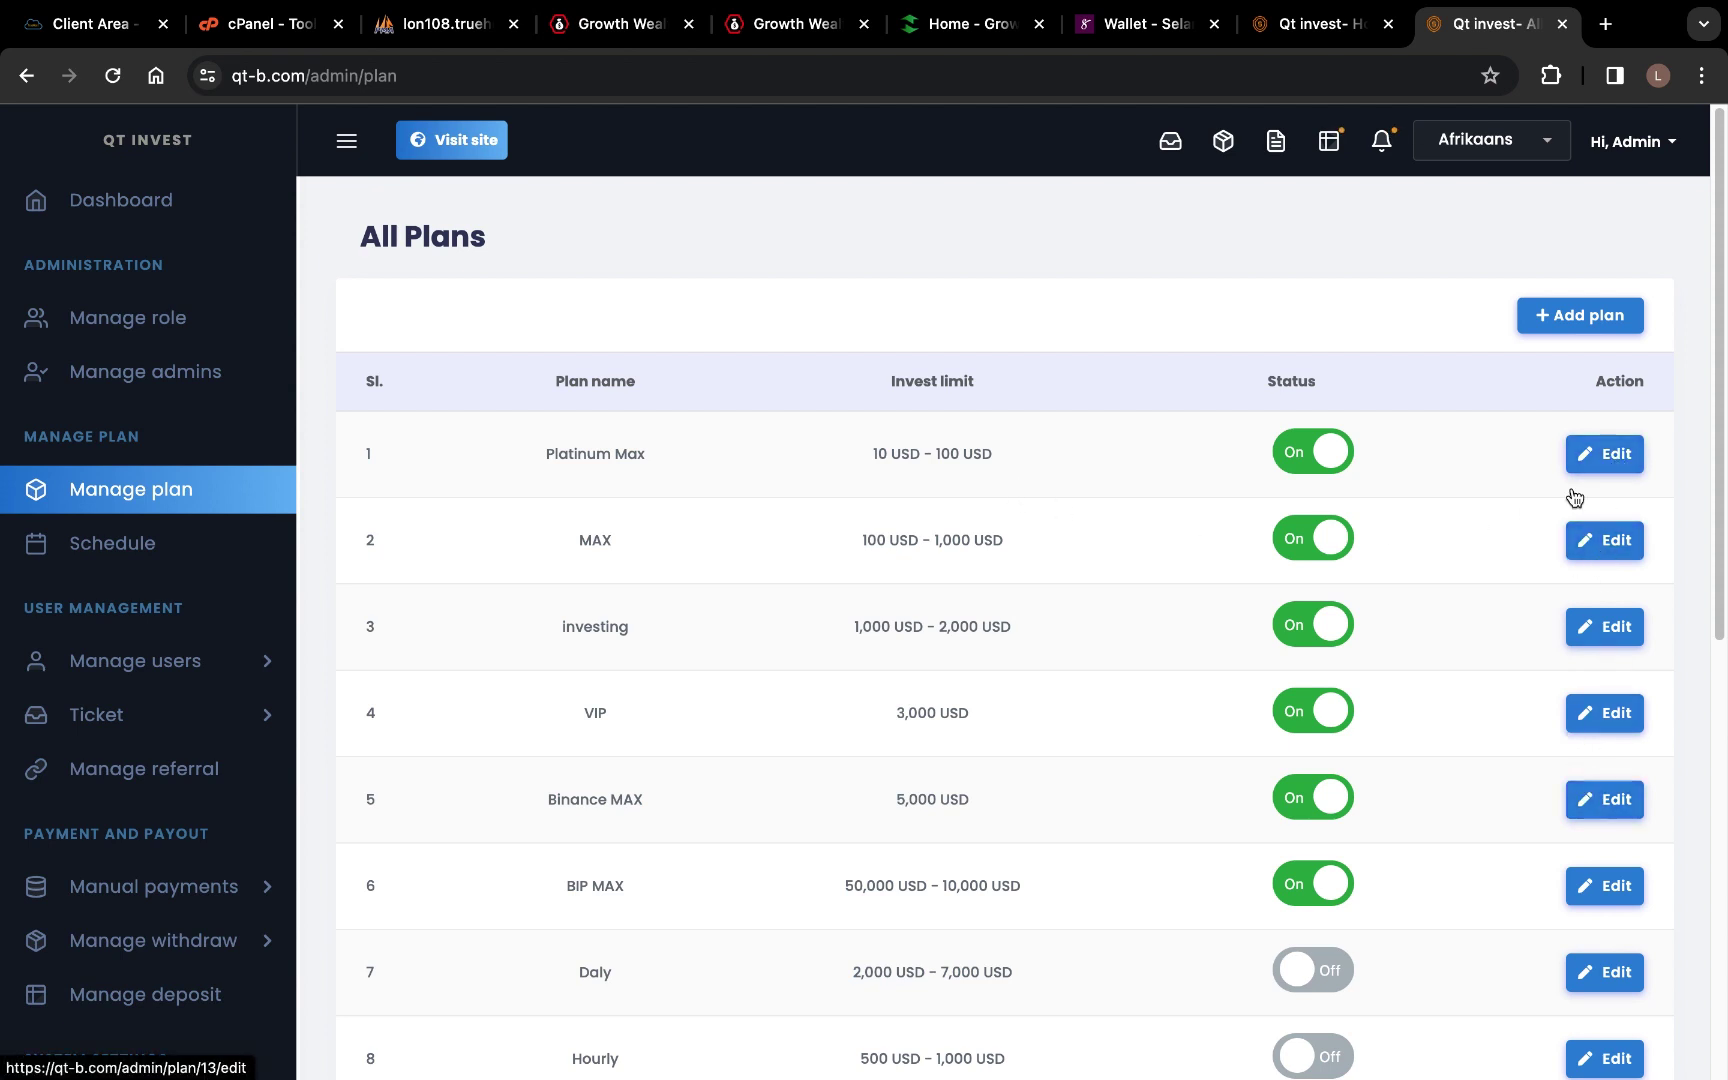
{"action": "left_click", "coordinate": [1592, 455]}
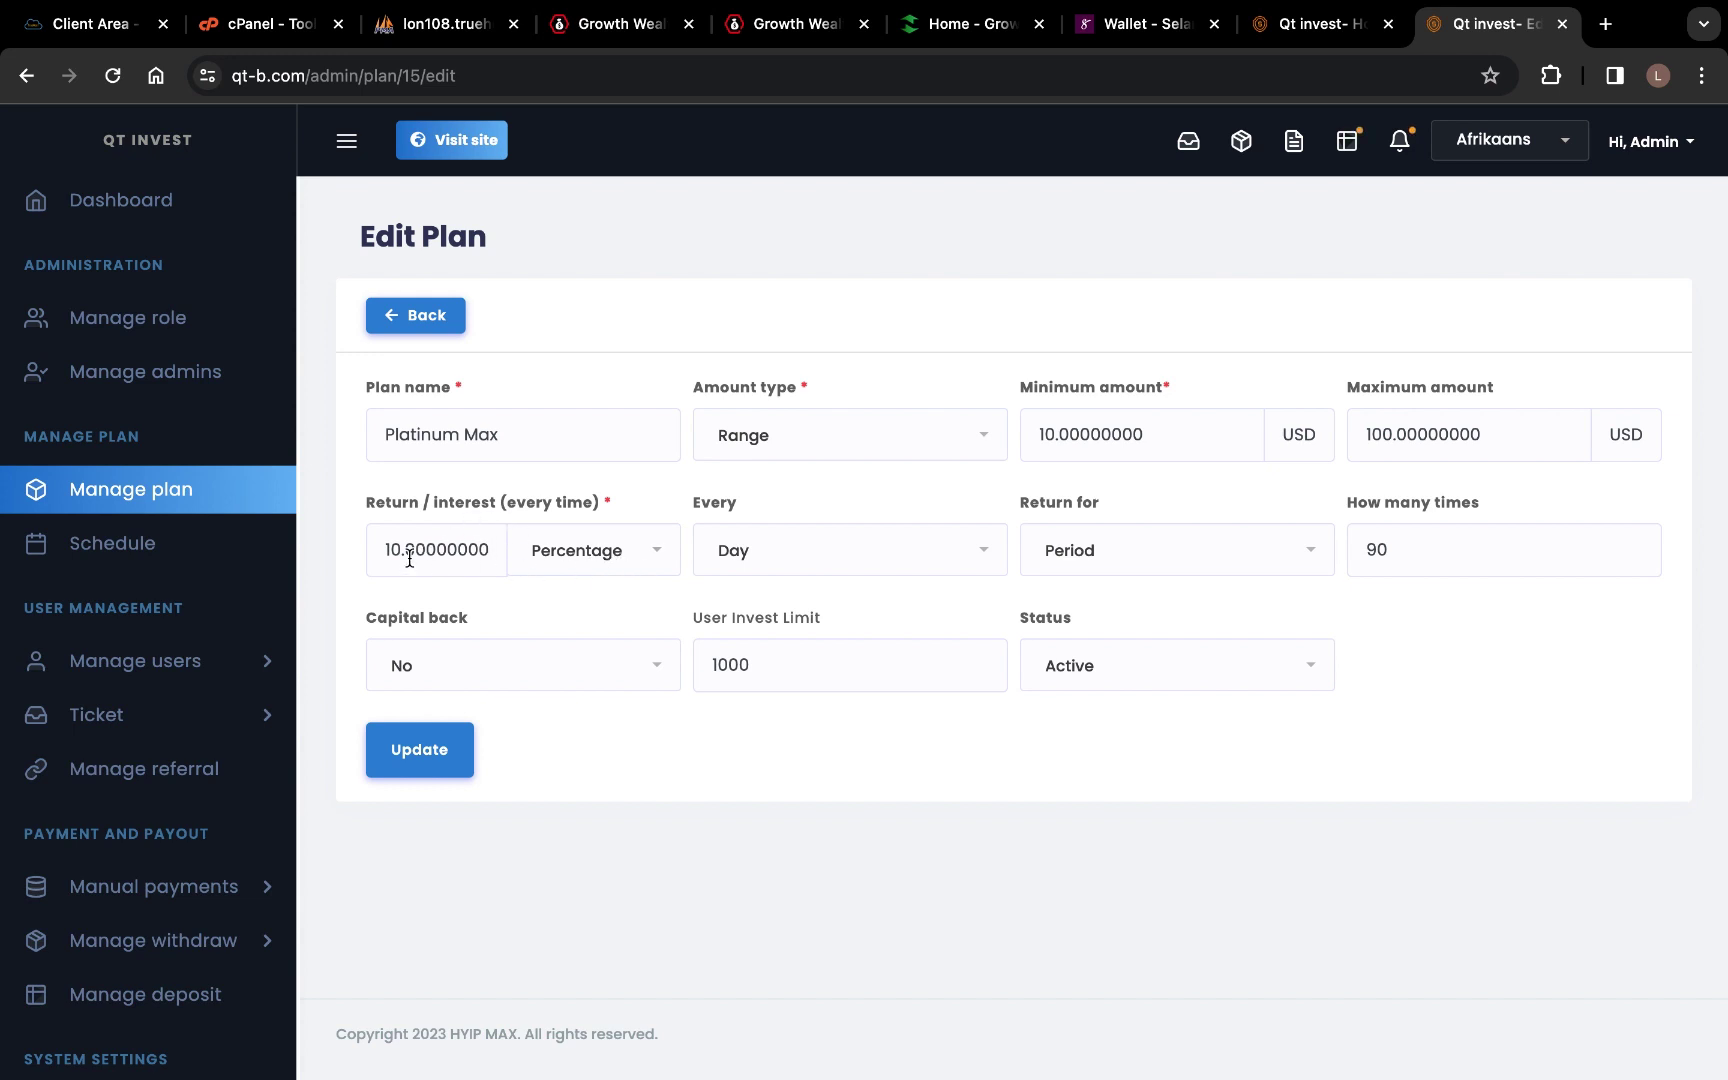
{"action": "left_click", "coordinate": [771, 561]}
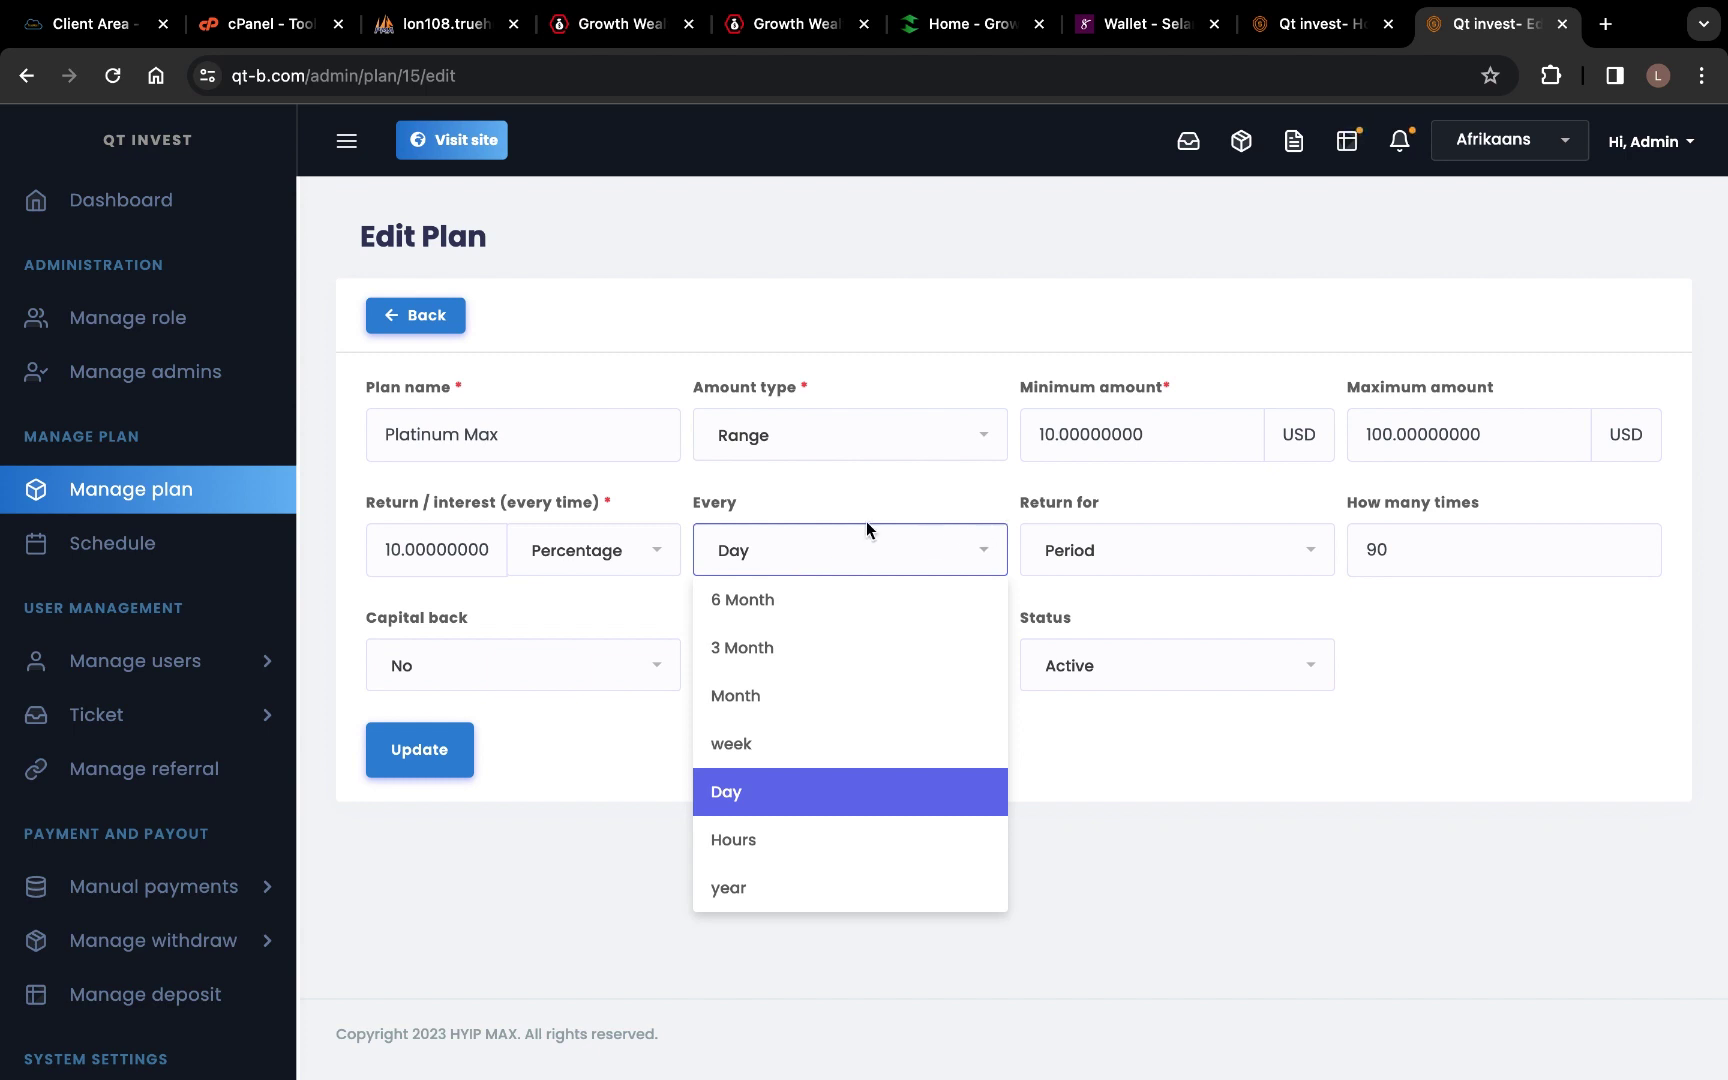
{"action": "left_click", "coordinate": [1118, 554]}
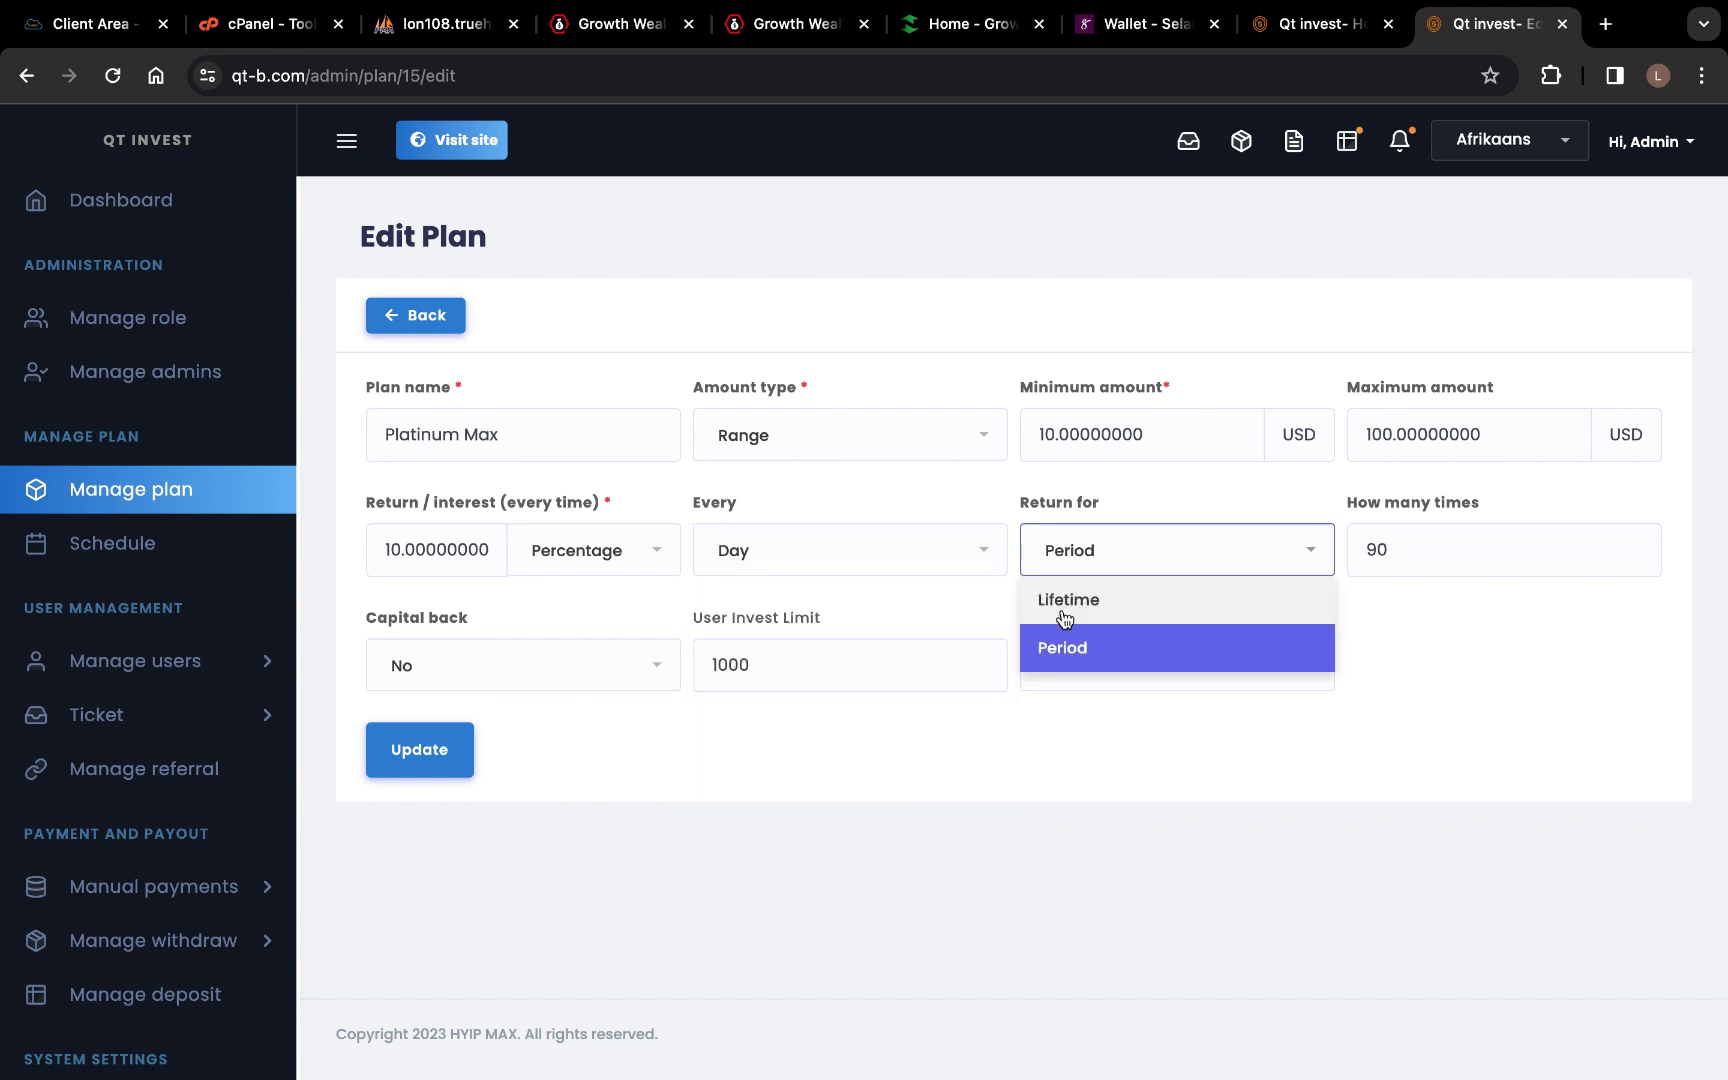
{"action": "left_click", "coordinate": [1450, 553]}
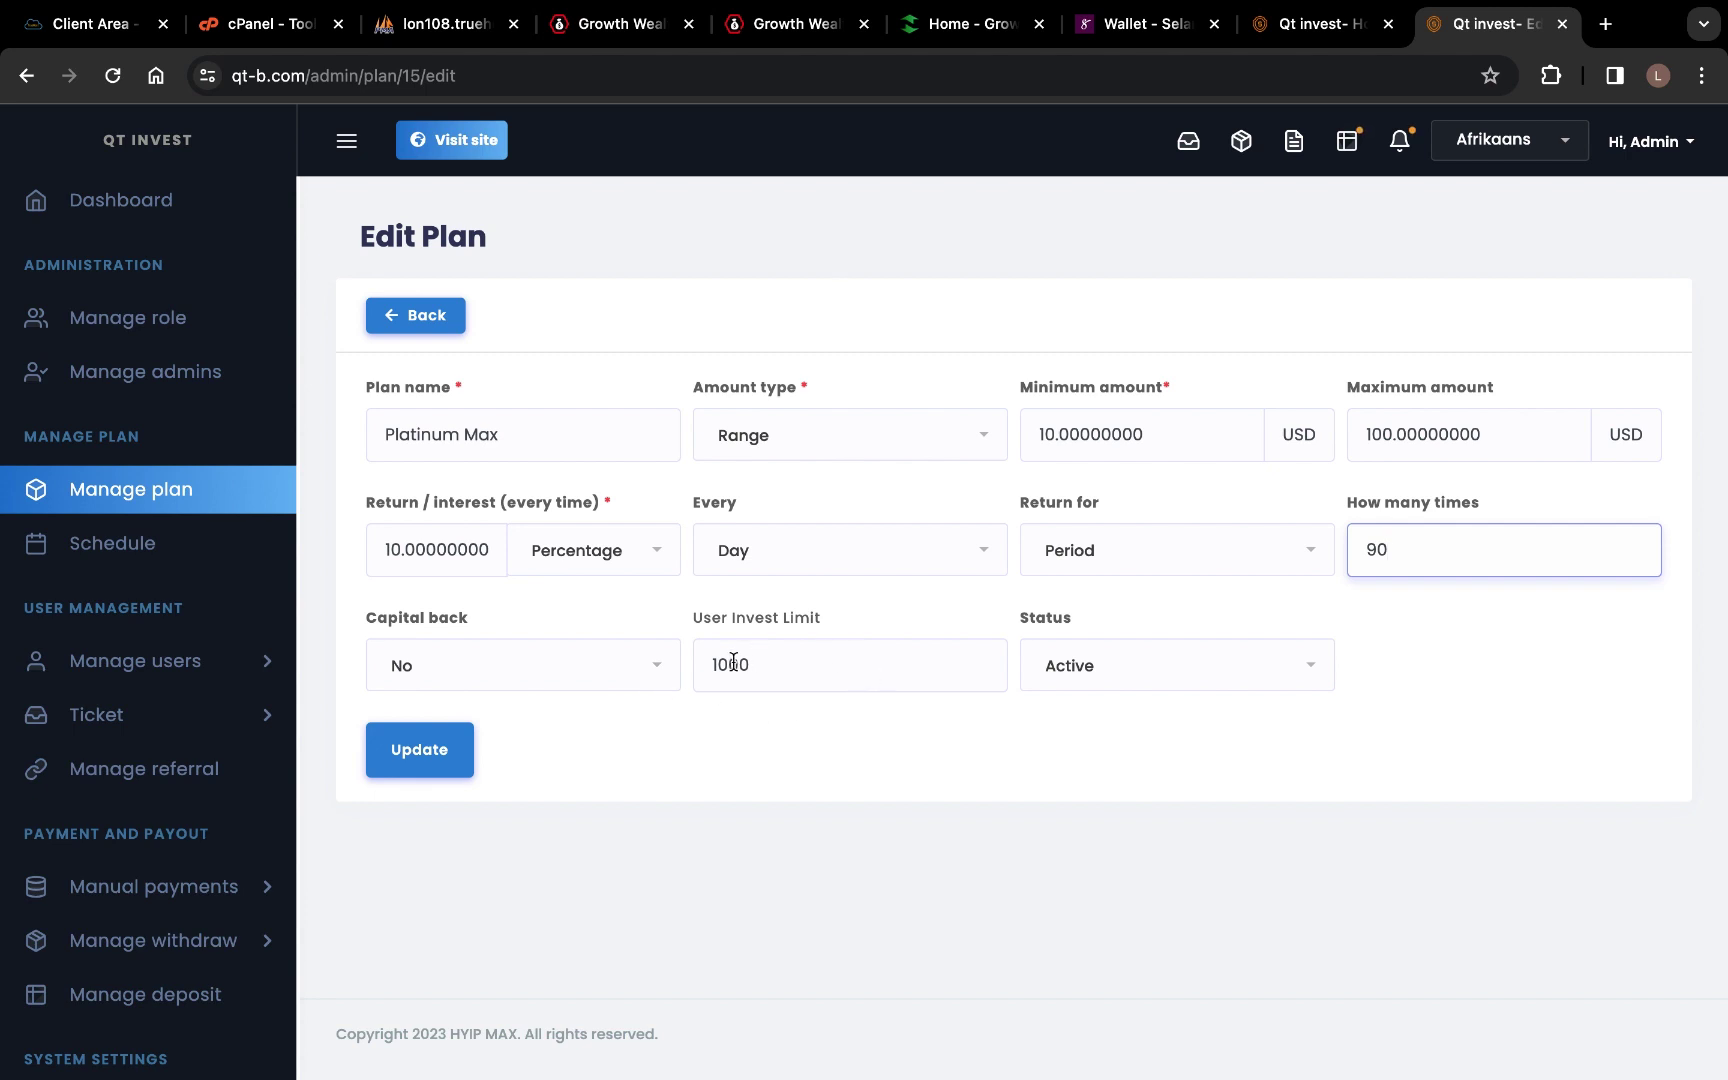
{"action": "left_click", "coordinate": [1130, 676]}
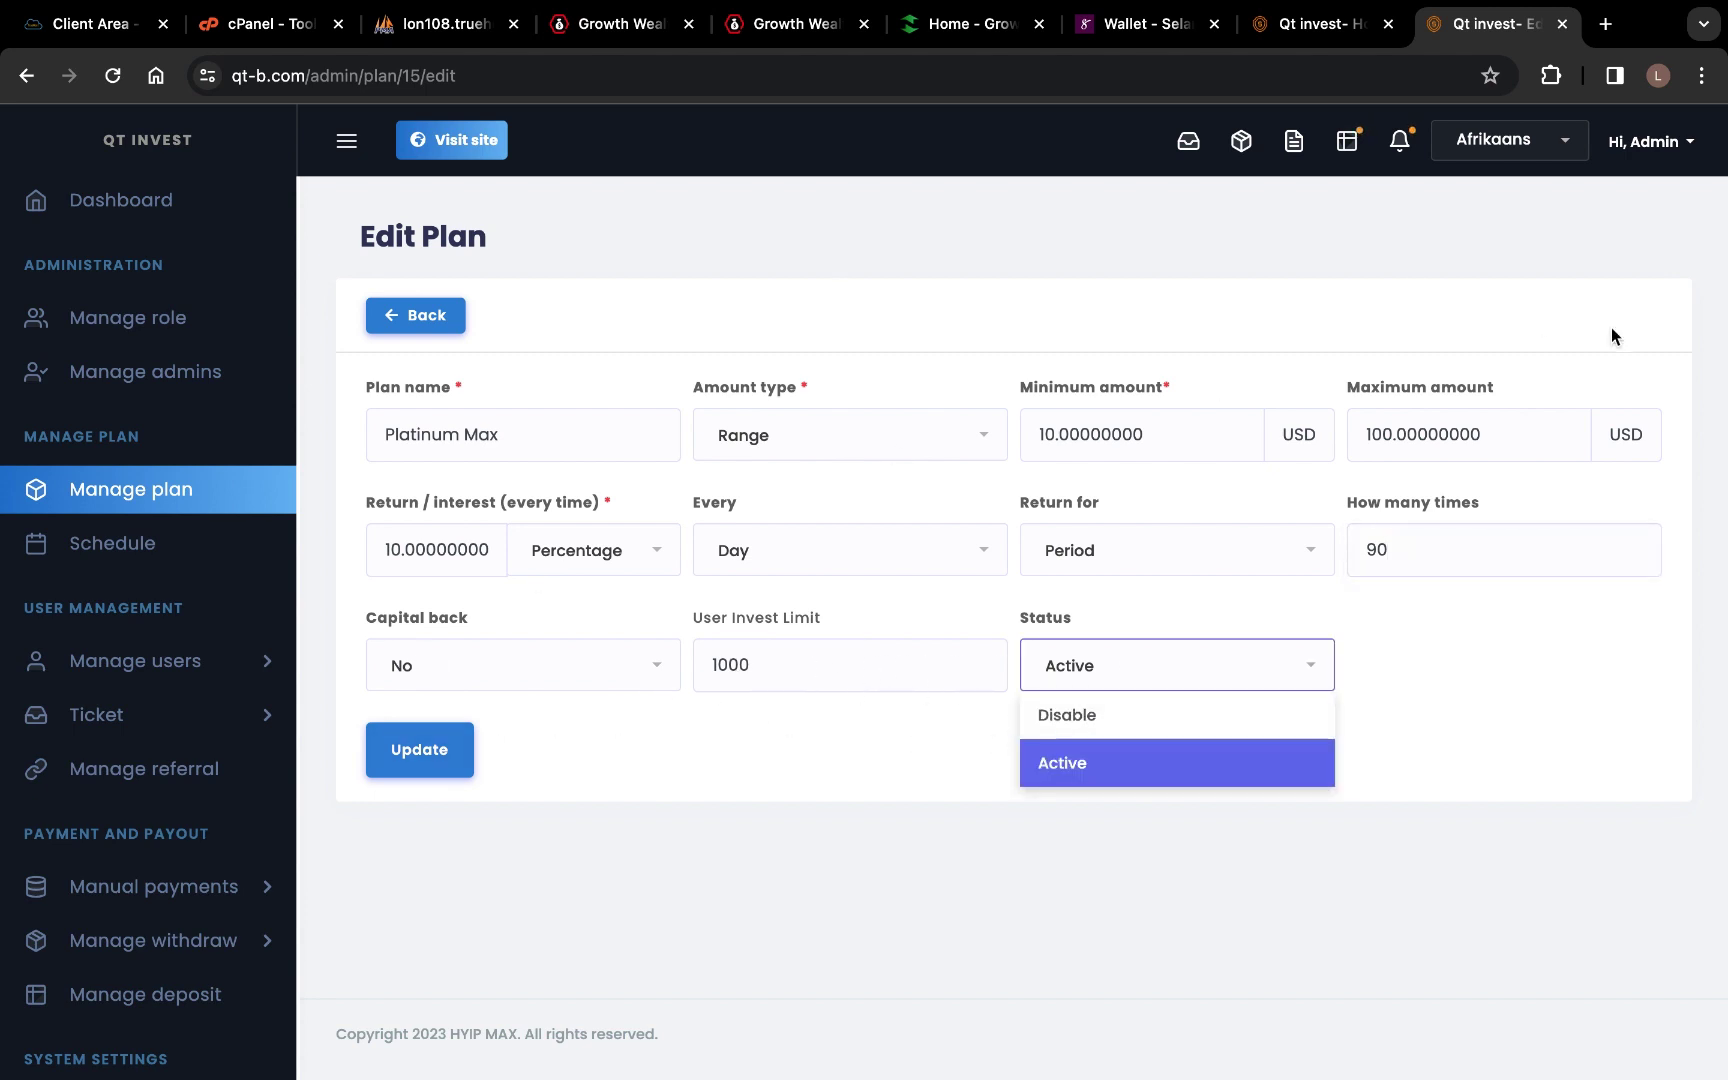
{"action": "left_click", "coordinate": [393, 326]}
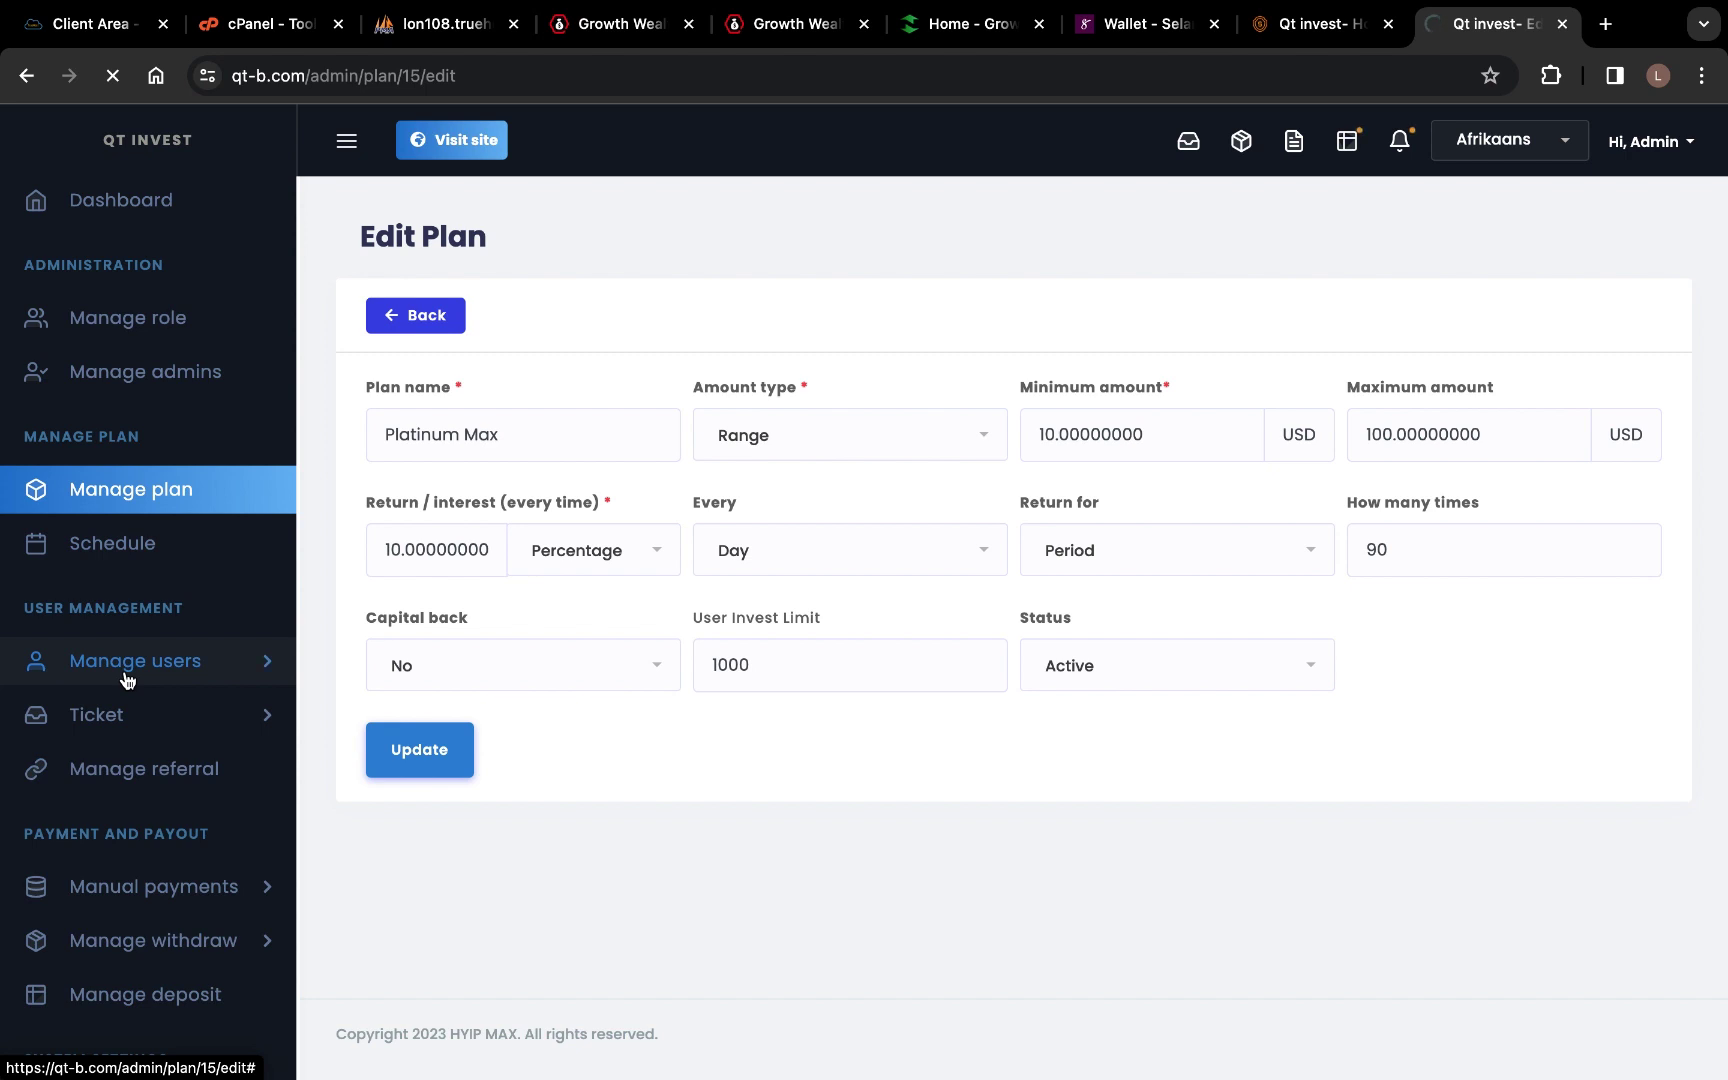
Open Kyc setting under Manage users and review its required 'label' input-text field
{"action": "left_click", "coordinate": [184, 676]}
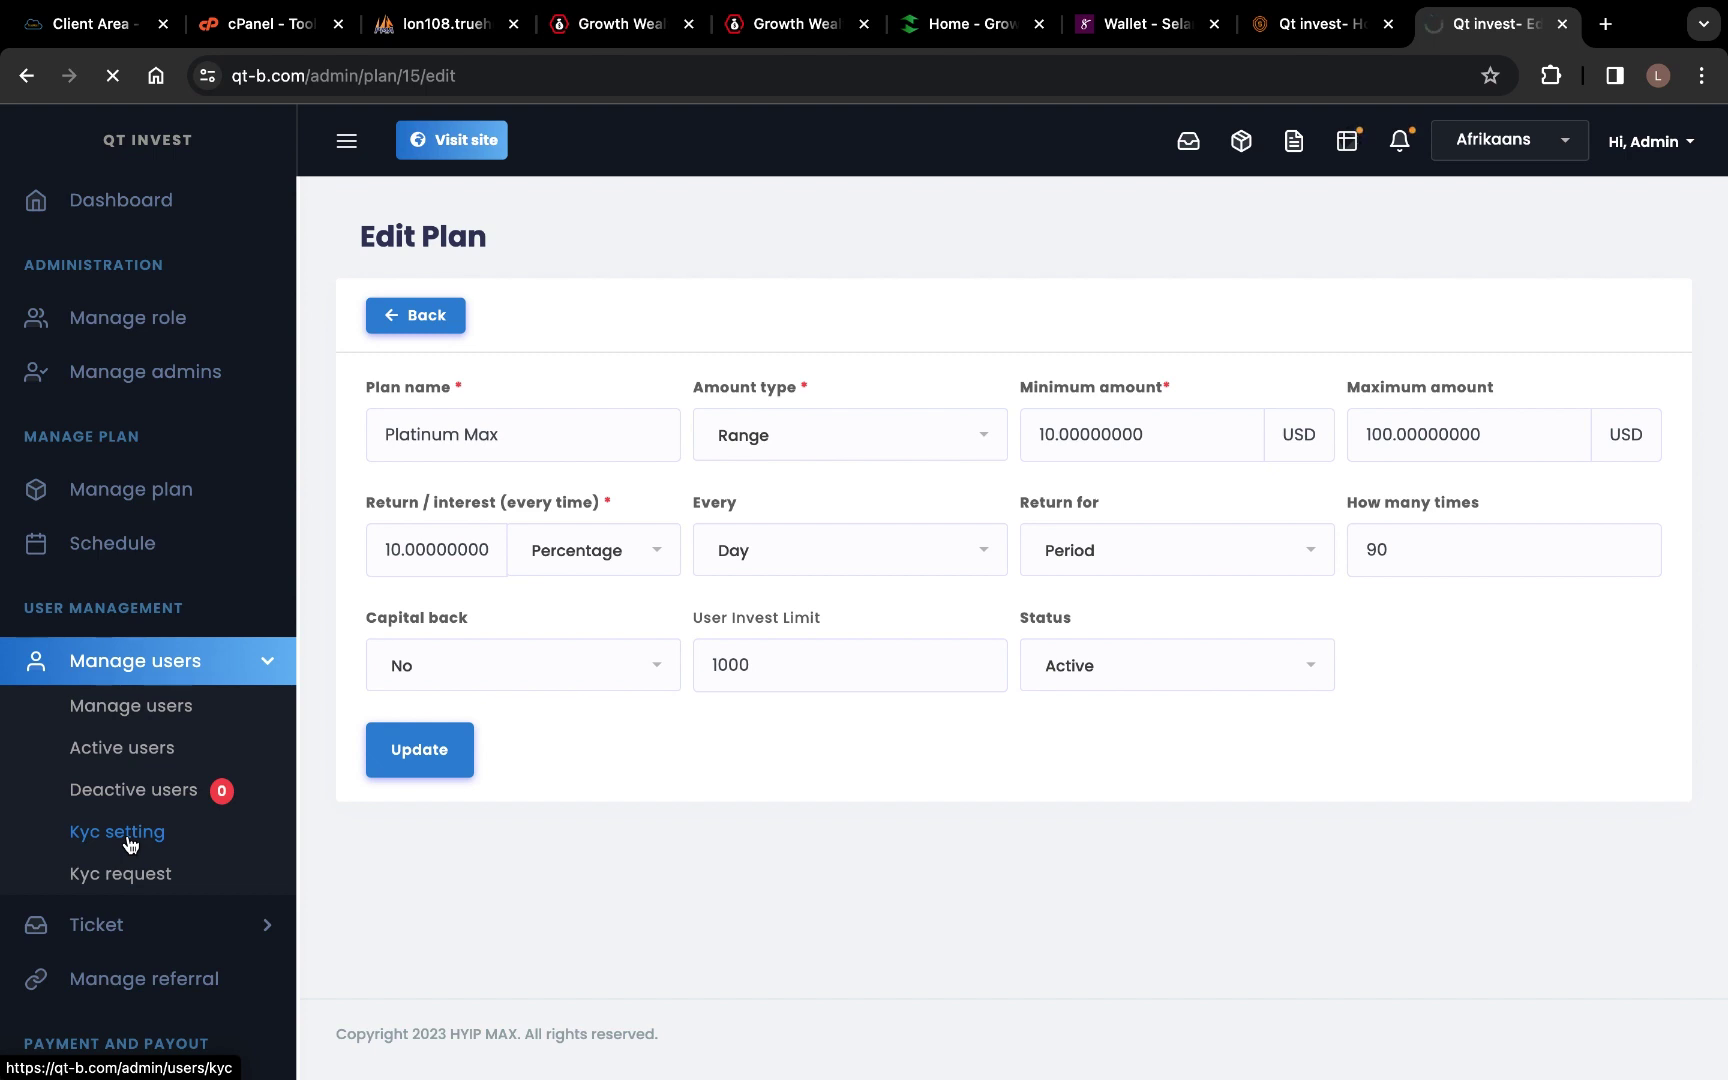
{"action": "mouse_move", "coordinate": [1021, 8]}
{"action": "scroll", "coordinate": [183, 832], "scroll_direction": "down", "scroll_amount": 3}
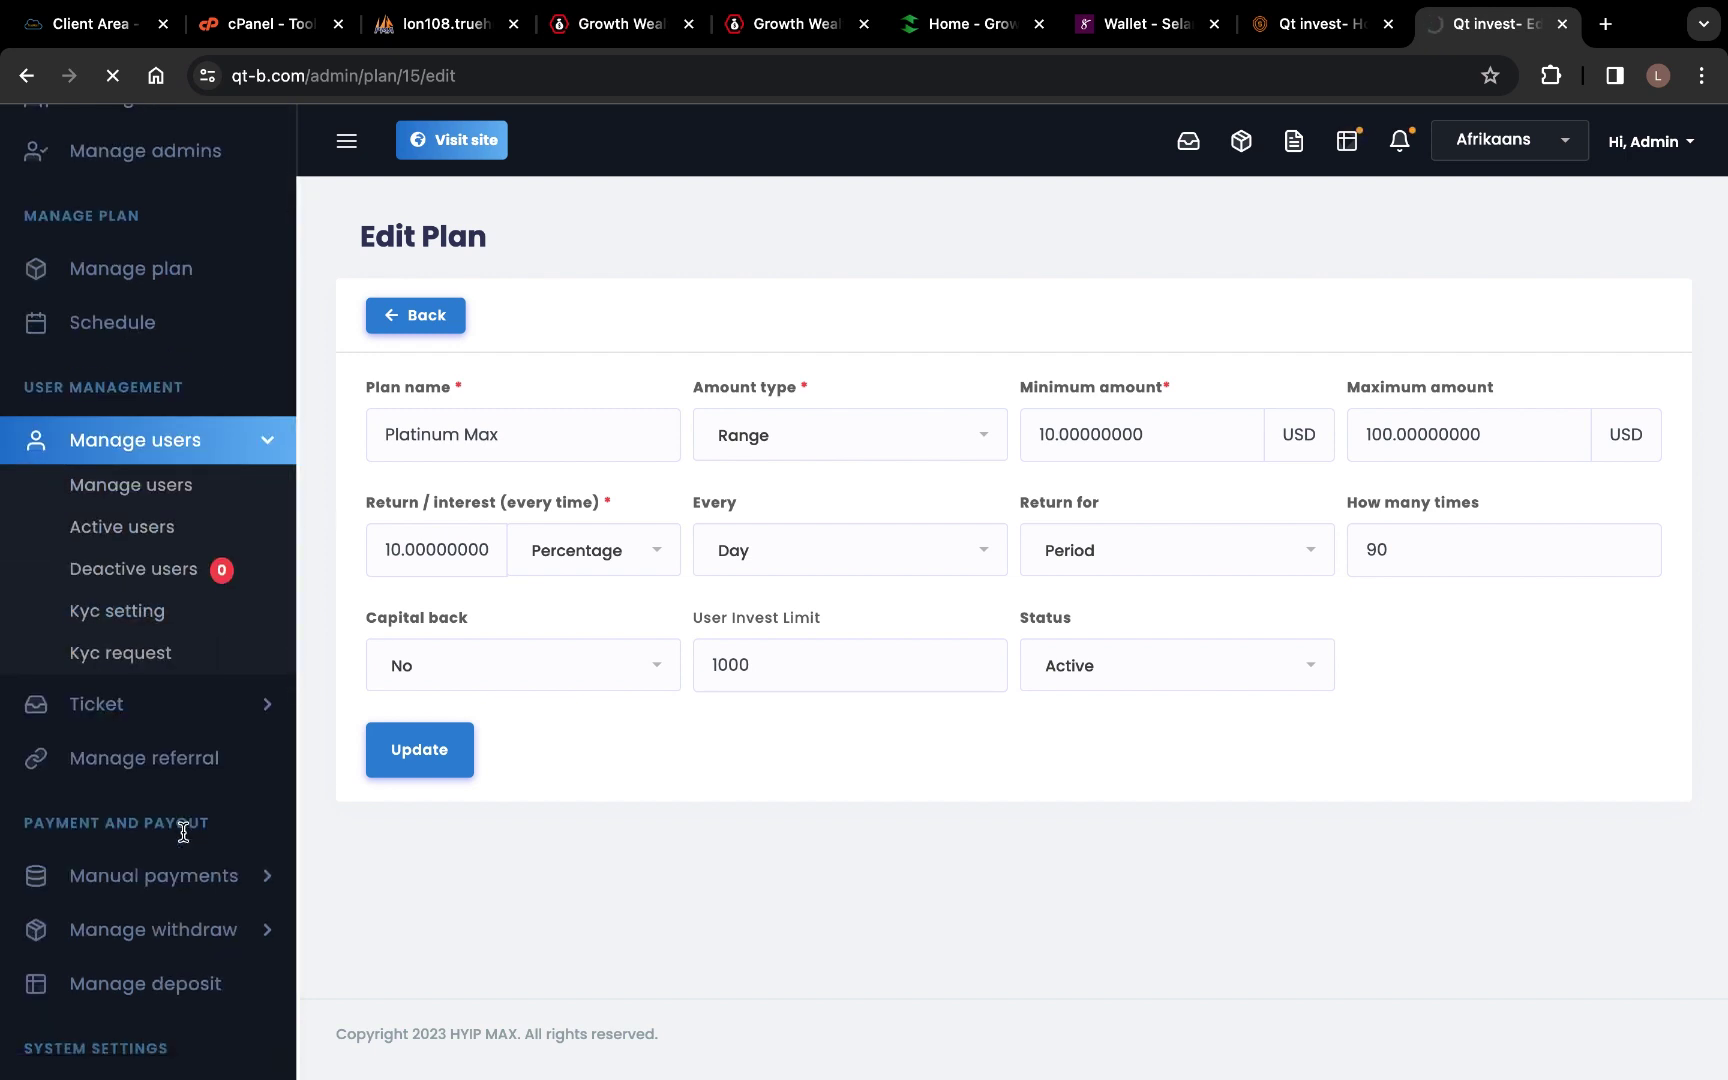
{"action": "scroll", "coordinate": [168, 619], "scroll_direction": "down", "scroll_amount": 7}
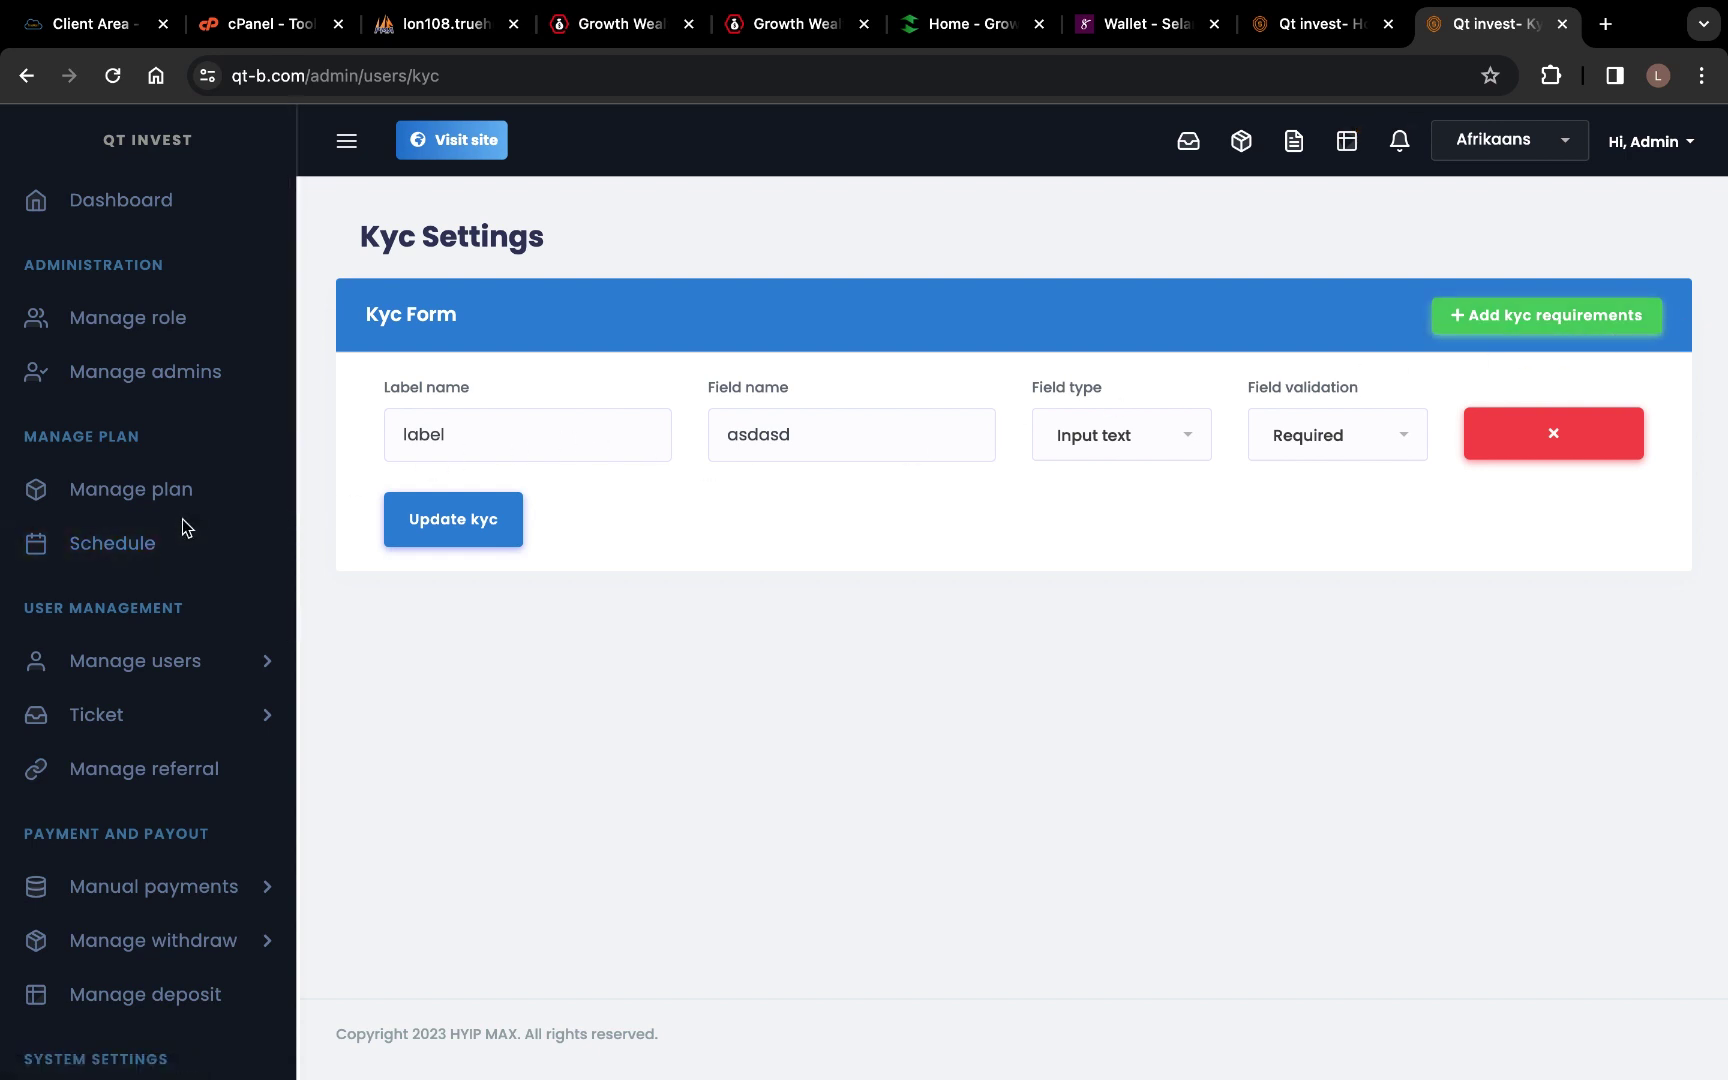
Open the Manual payments sub-page, whose user, amount, charge and status table is empty
{"action": "scroll", "coordinate": [130, 690], "scroll_direction": "down", "scroll_amount": 1}
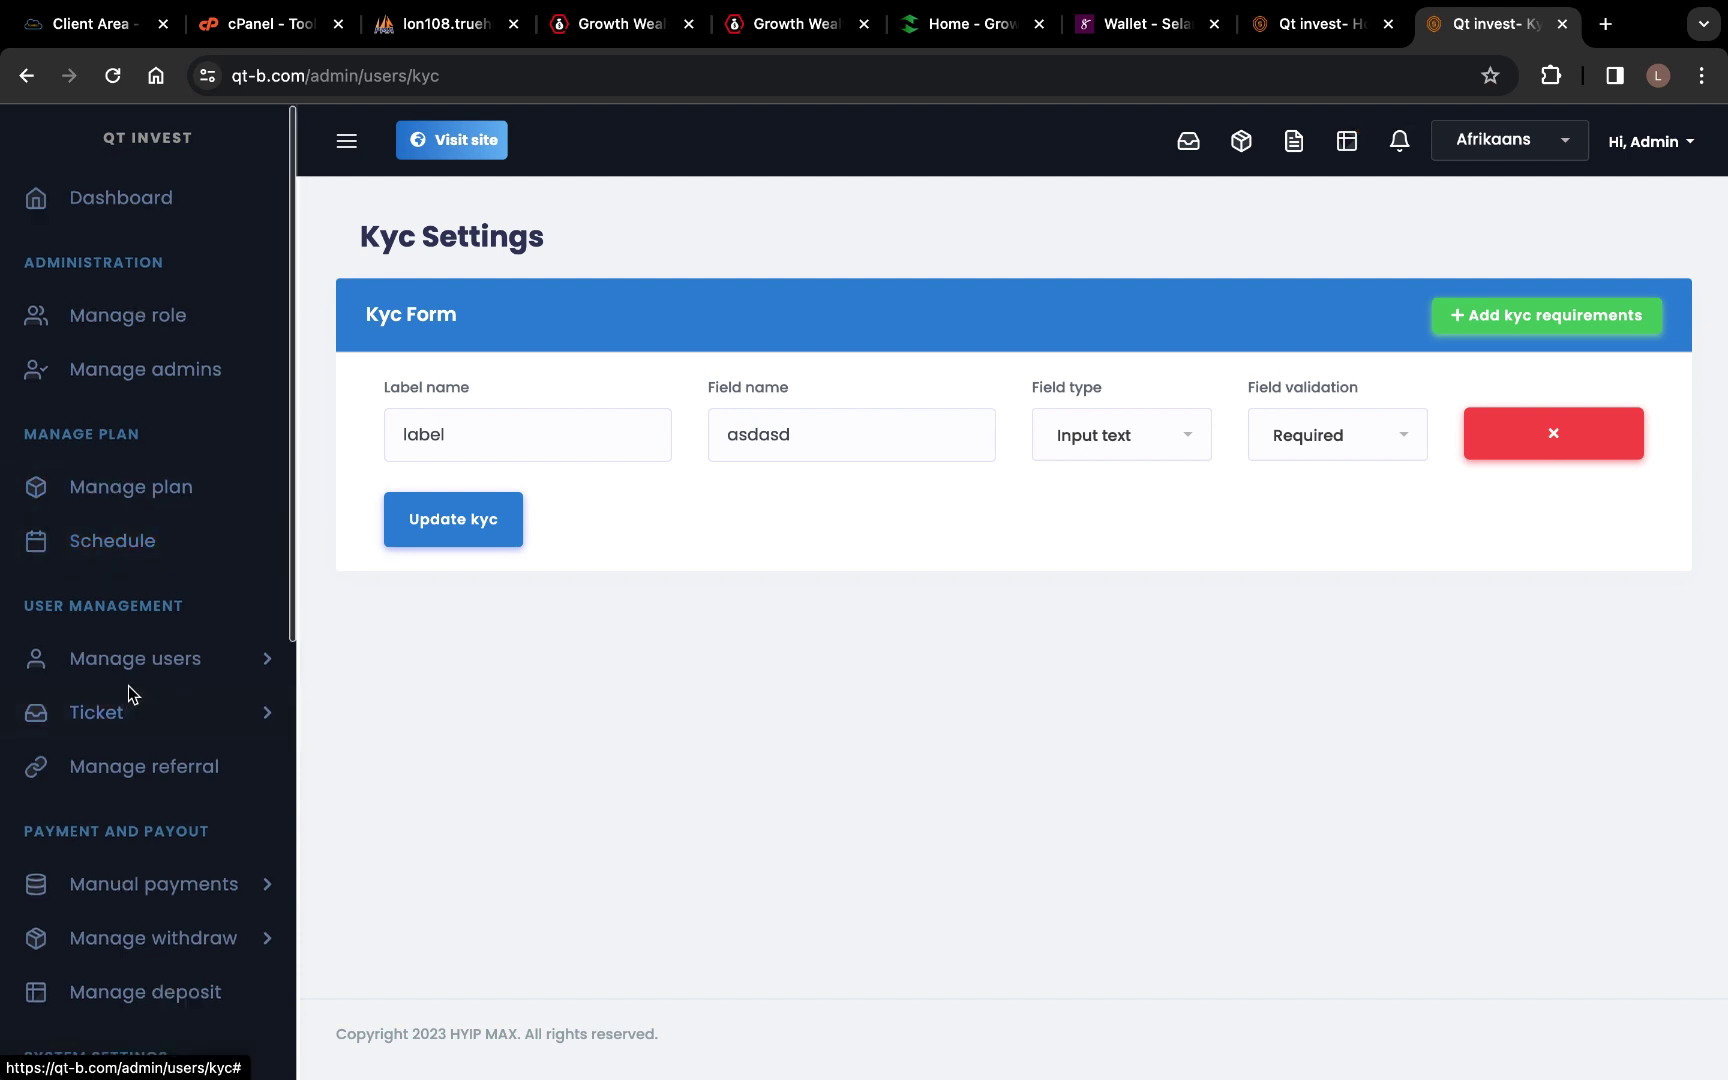
{"action": "scroll", "coordinate": [128, 695], "scroll_direction": "down", "scroll_amount": 2}
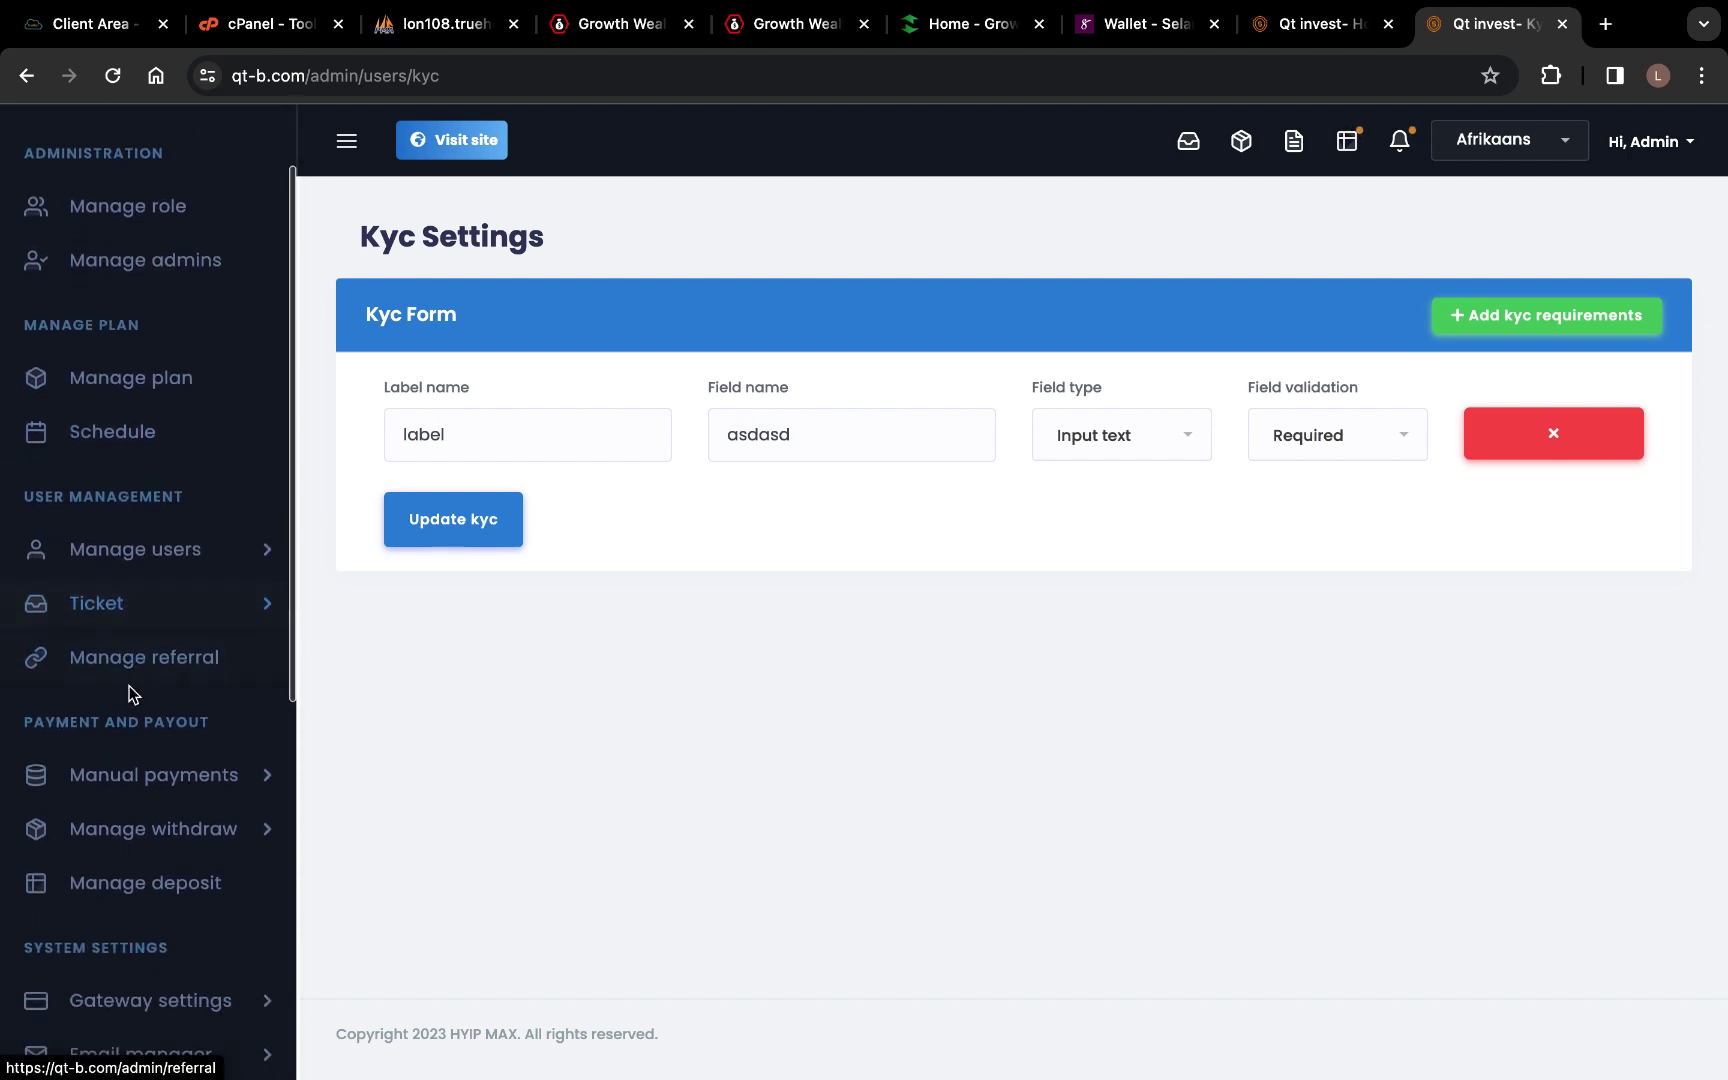
{"action": "left_click", "coordinate": [210, 790]}
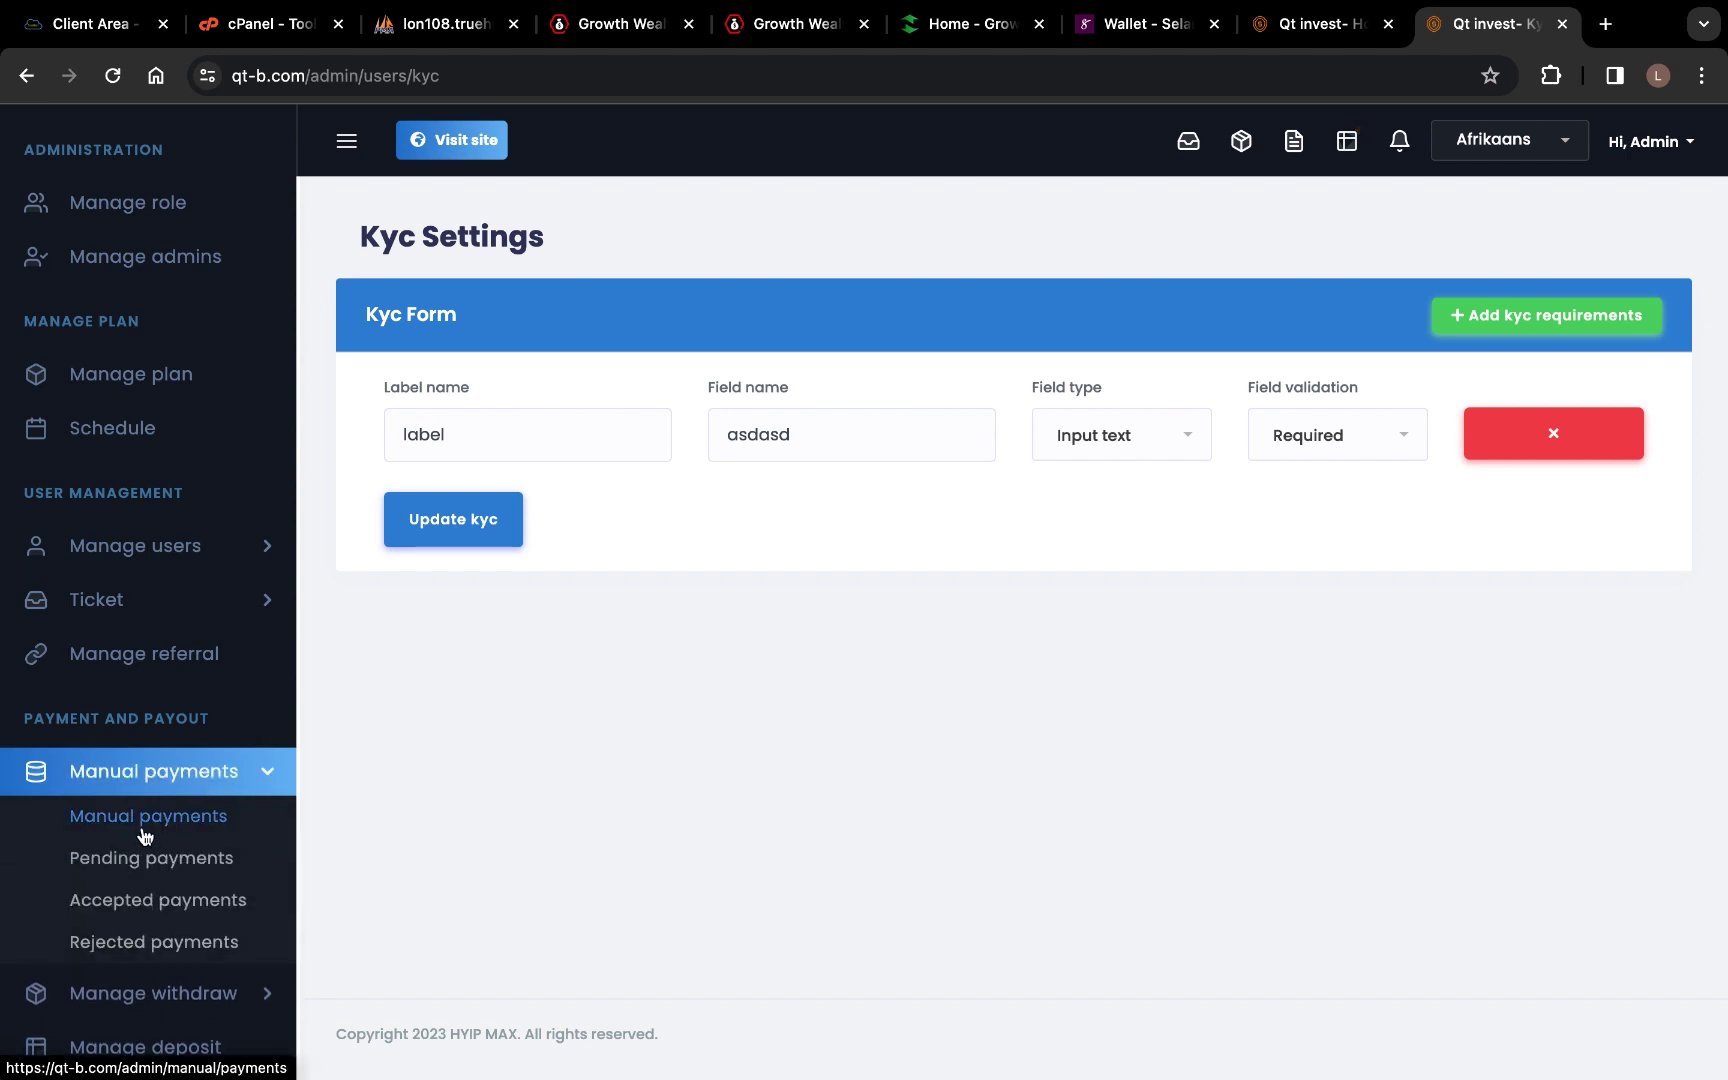
{"action": "left_click", "coordinate": [145, 836]}
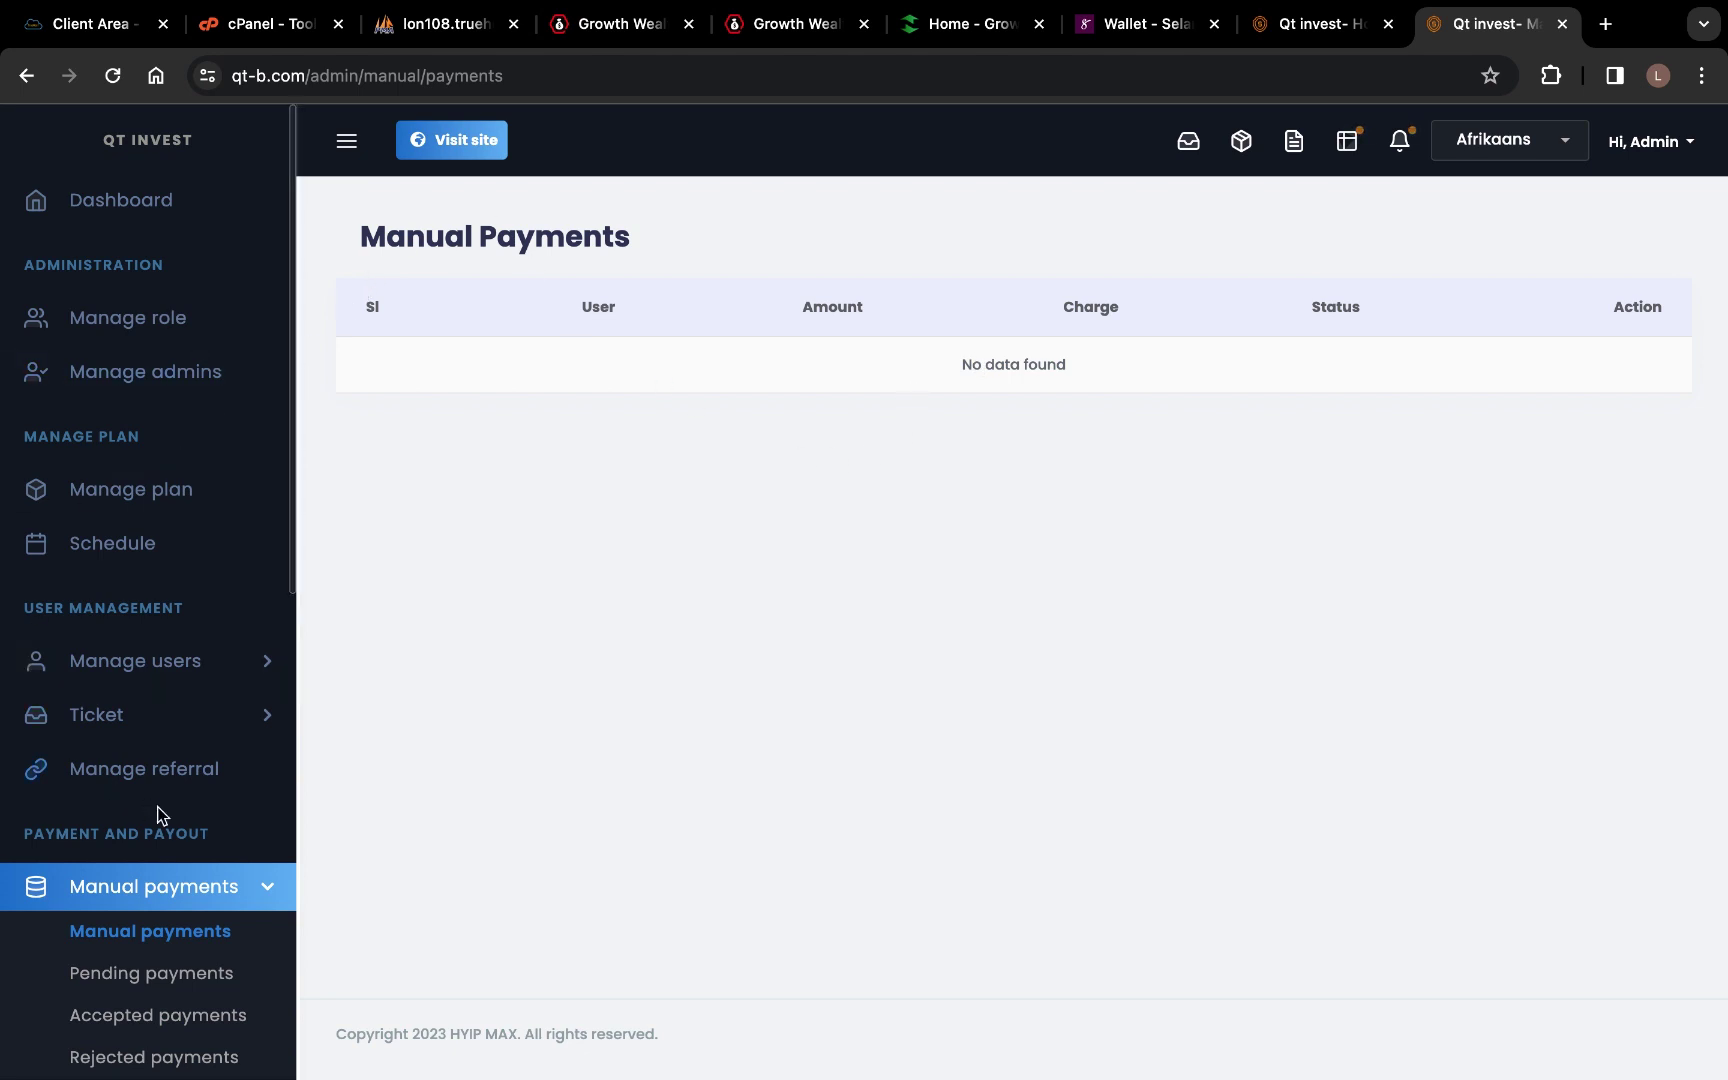
Expand Gateway settings and open the Gateways list showing Ethurm_BTC at 23232323.00000000
{"action": "scroll", "coordinate": [154, 937], "scroll_direction": "down", "scroll_amount": 2}
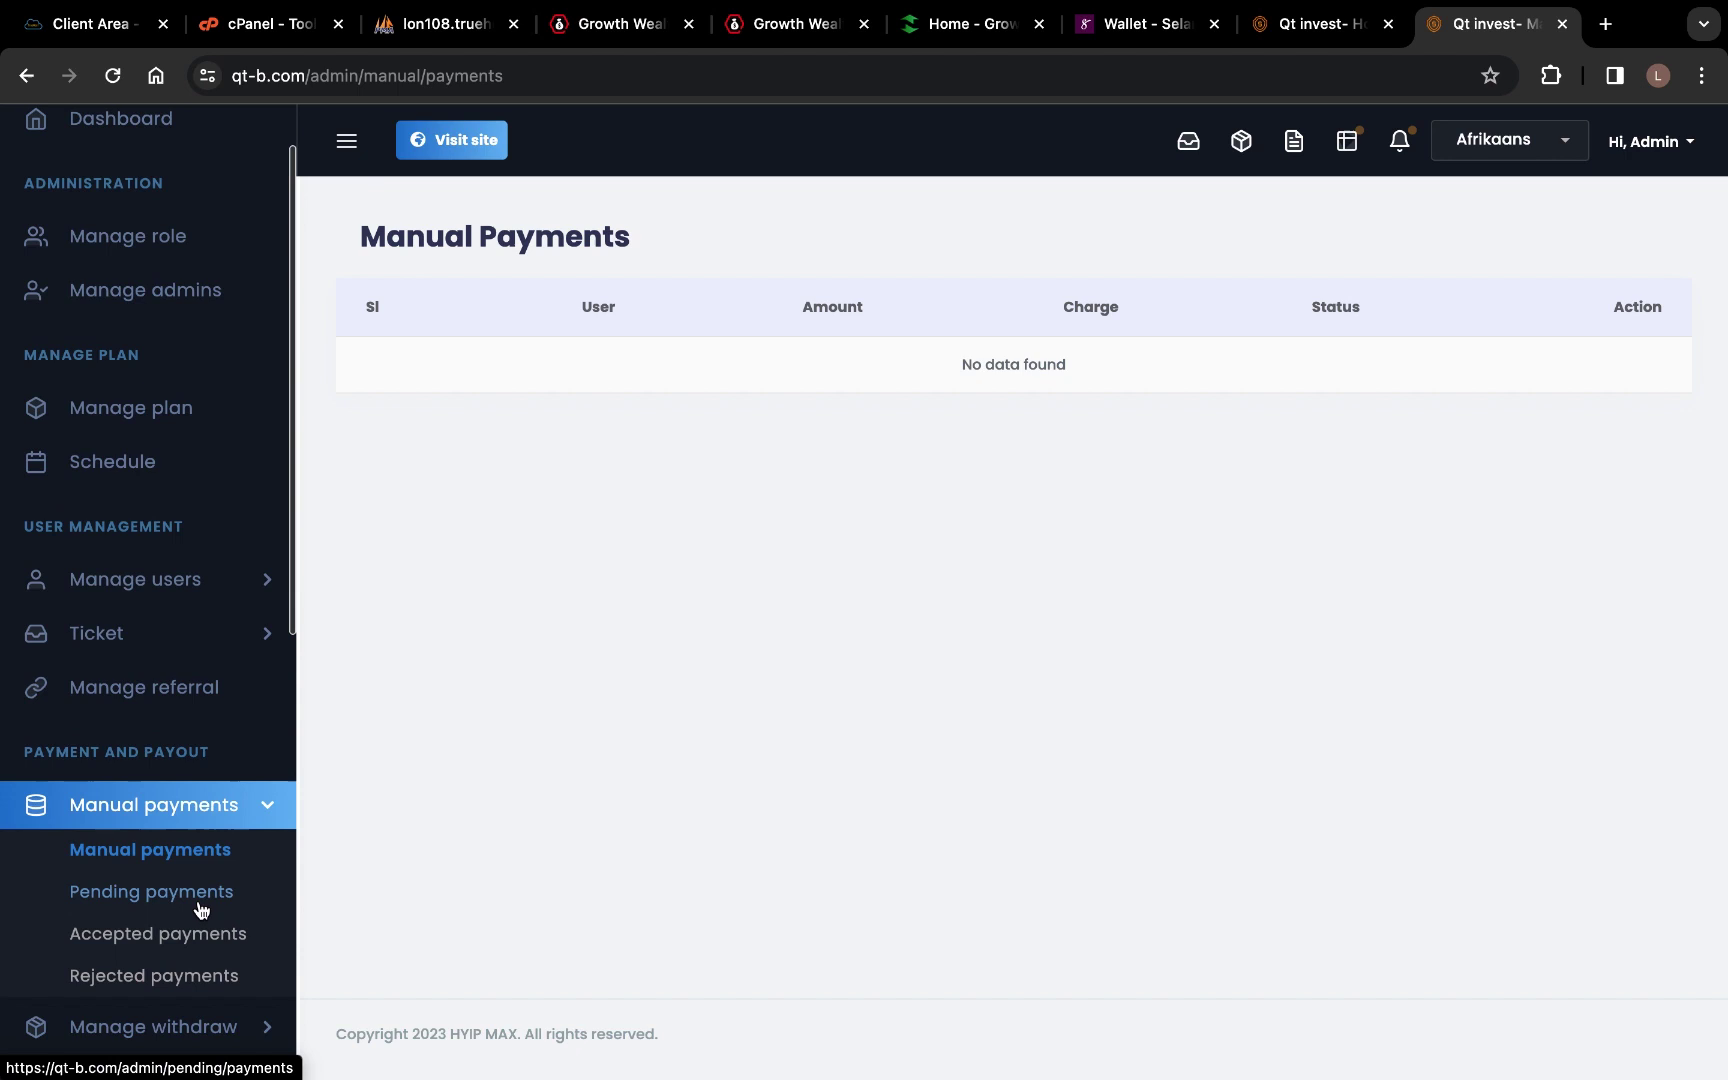
{"action": "scroll", "coordinate": [147, 937], "scroll_direction": "down", "scroll_amount": 4}
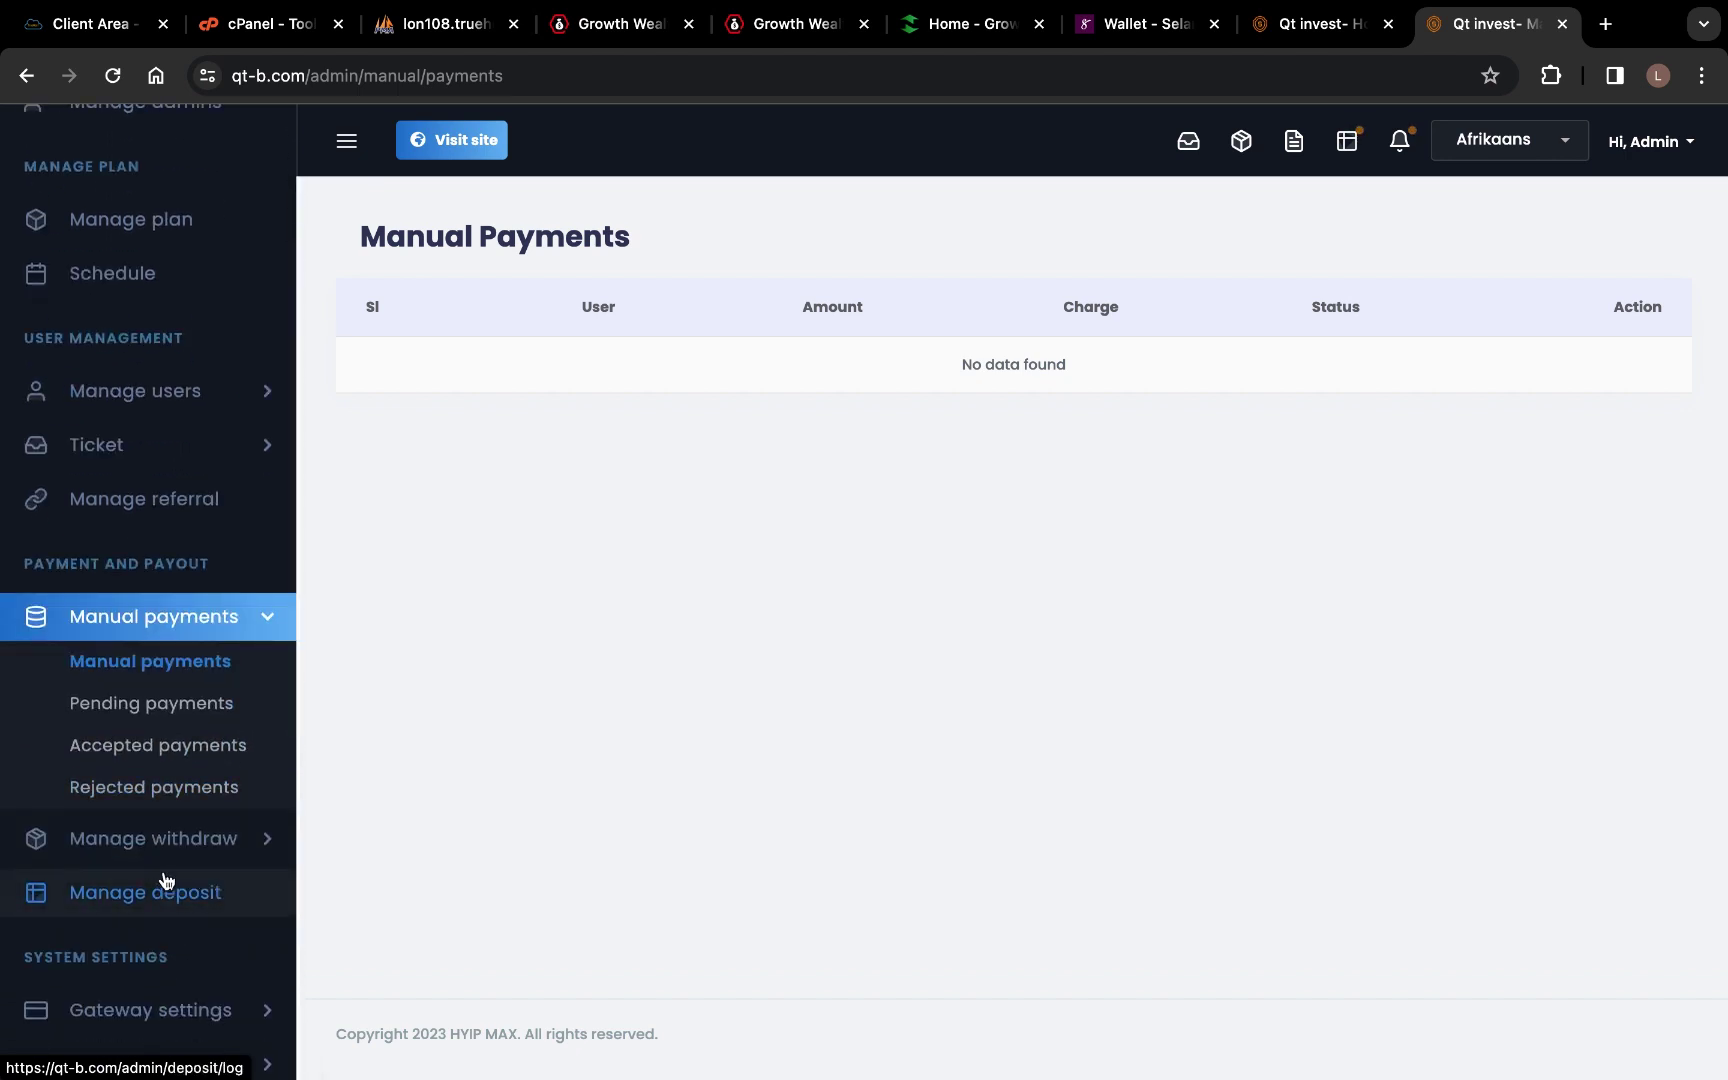
{"action": "scroll", "coordinate": [175, 955], "scroll_direction": "down", "scroll_amount": 4}
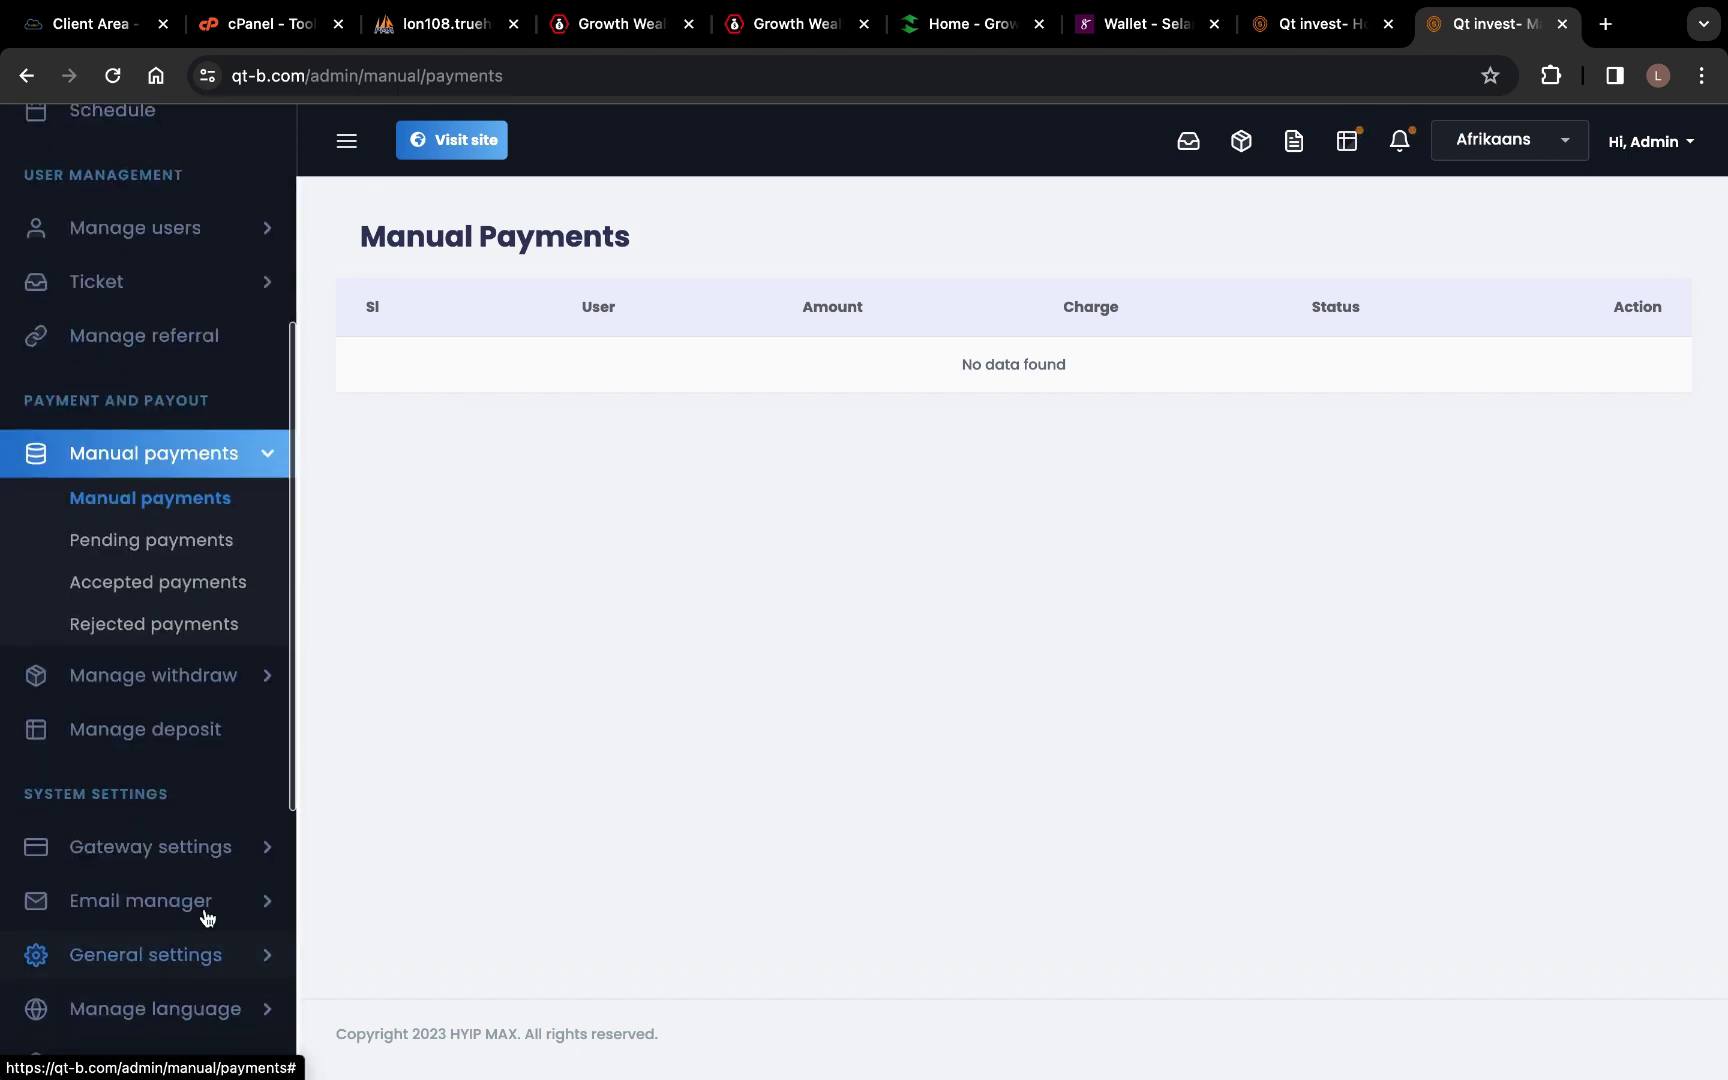
{"action": "left_click", "coordinate": [184, 858]}
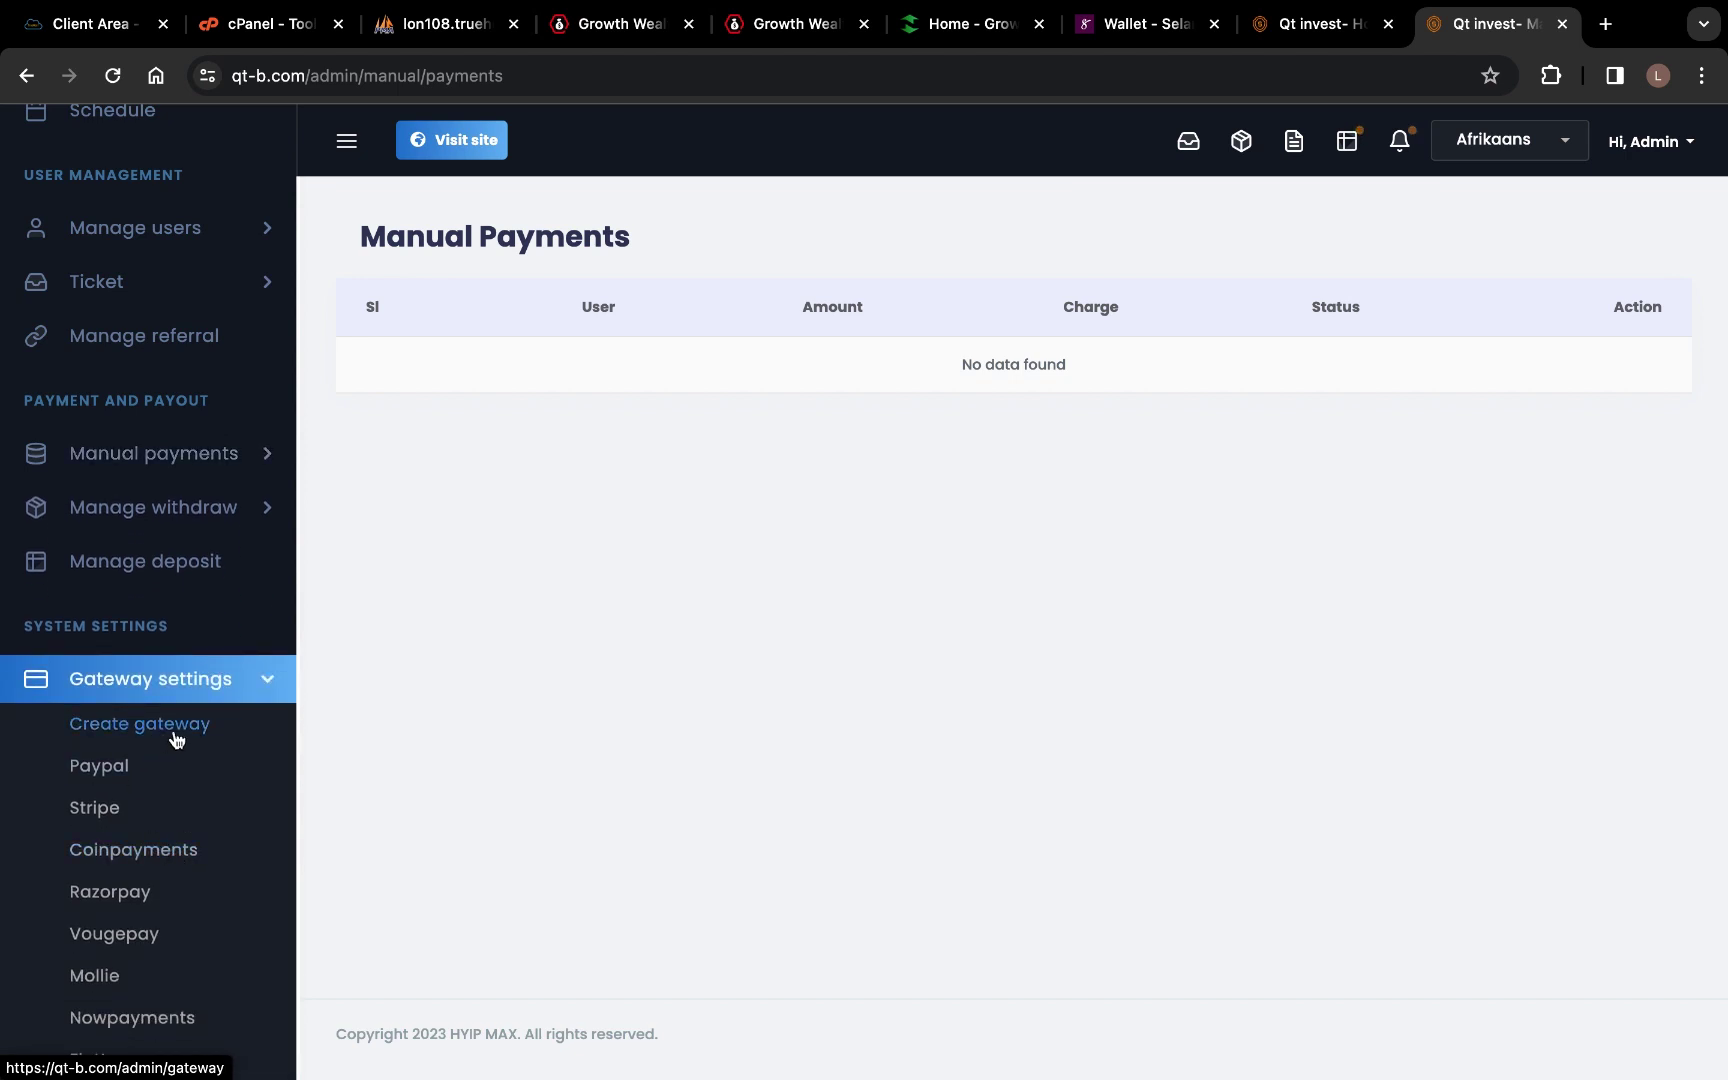
{"action": "left_click", "coordinate": [173, 733]}
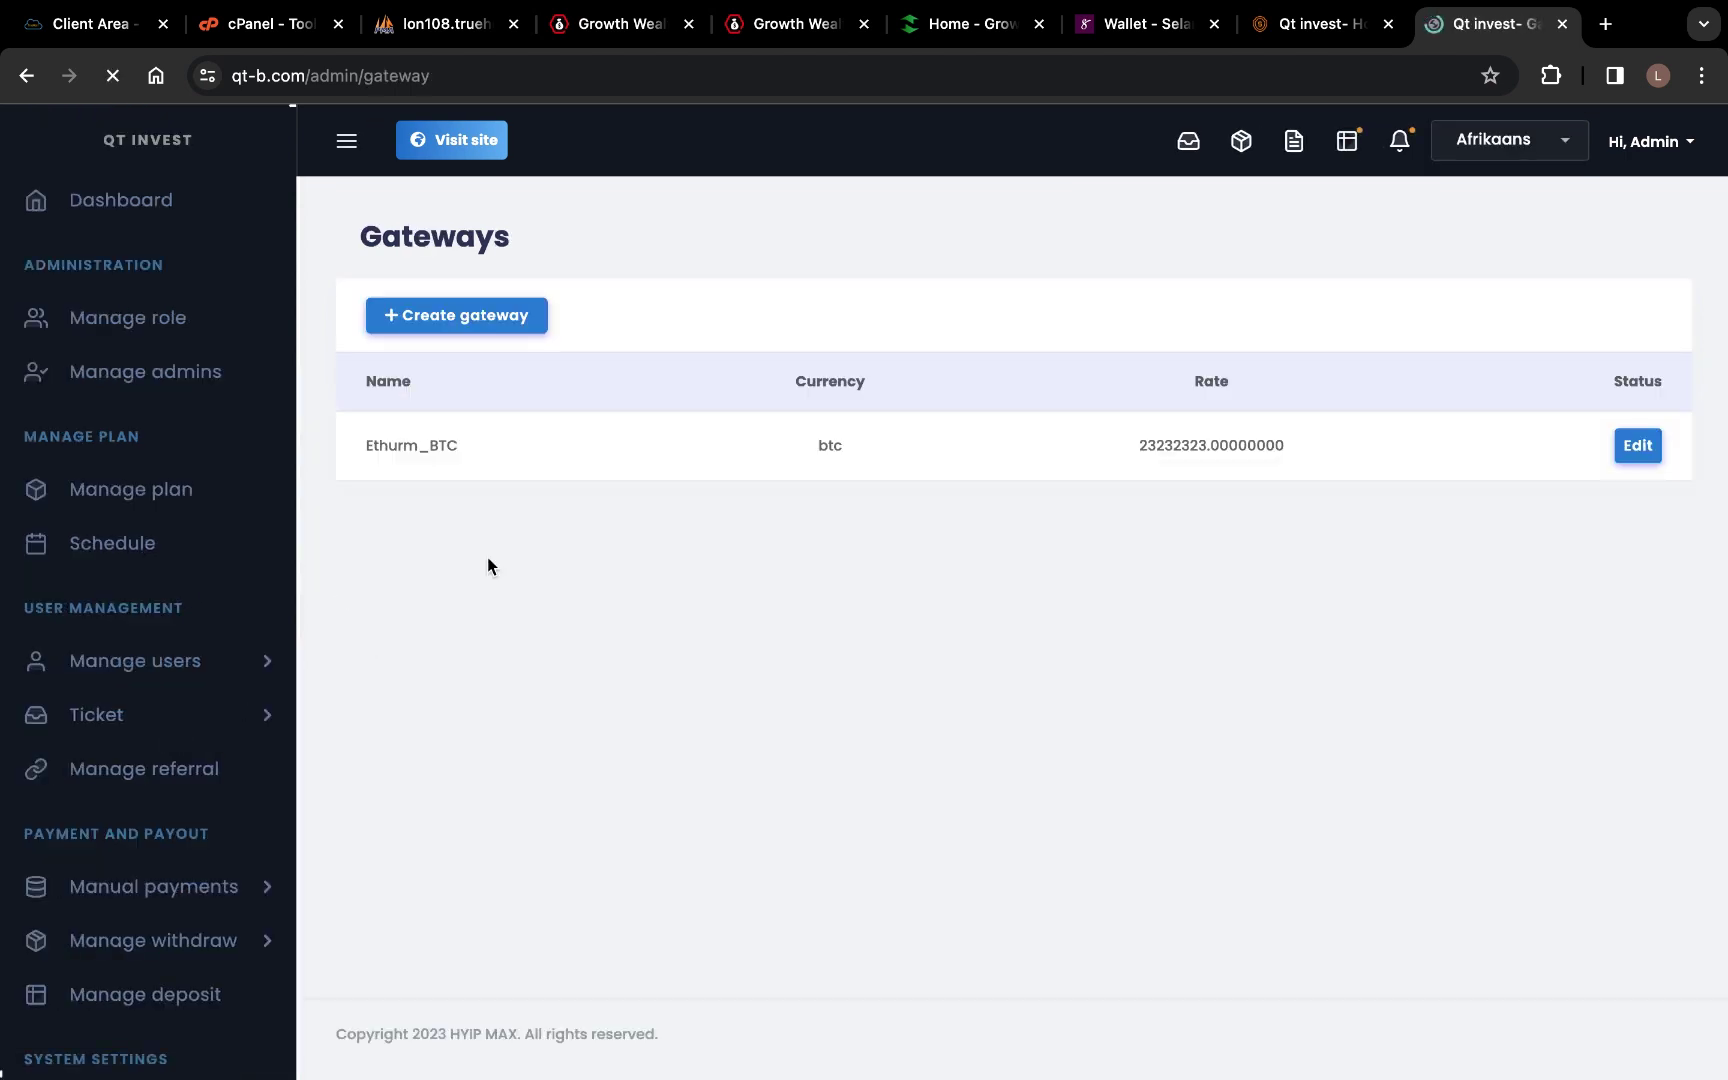
Start a new payment gateway with the '+ Create gateway' button
{"action": "left_click", "coordinate": [448, 318]}
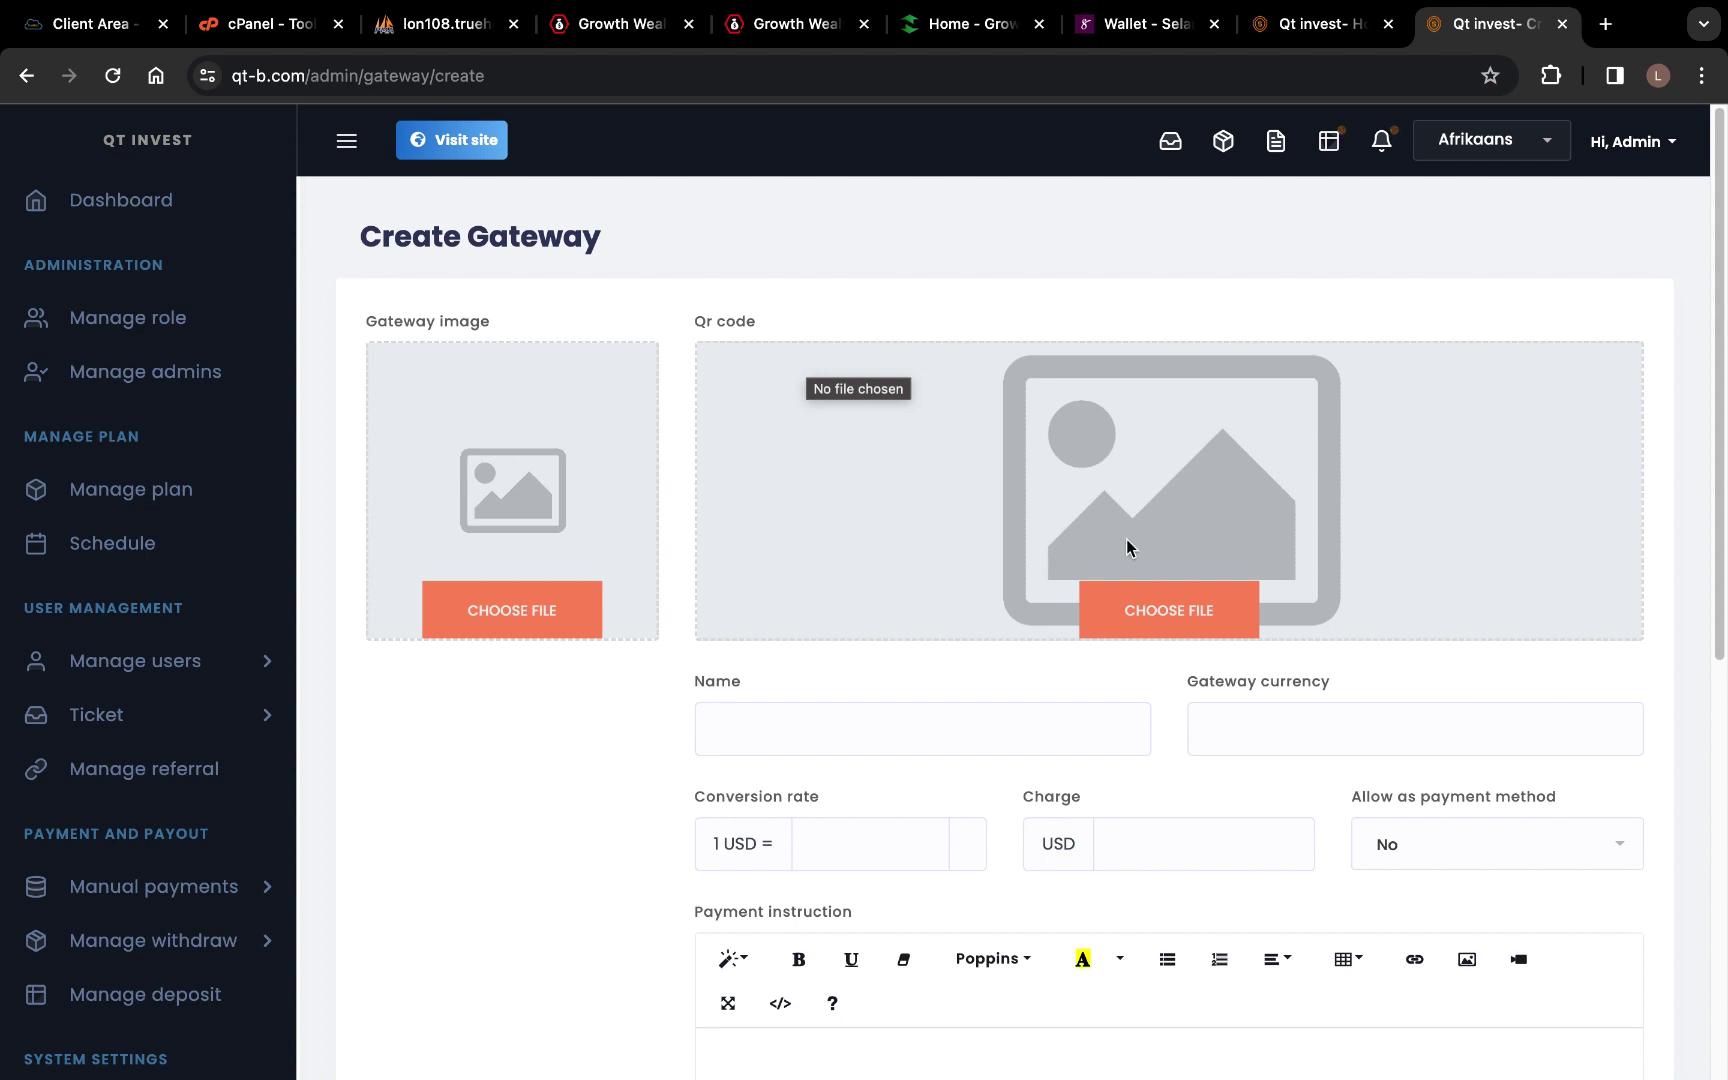
Scroll past the empty Create Gateway form and load the General settings page from the sidebar
{"action": "scroll", "coordinate": [800, 751], "scroll_direction": "down", "scroll_amount": 2}
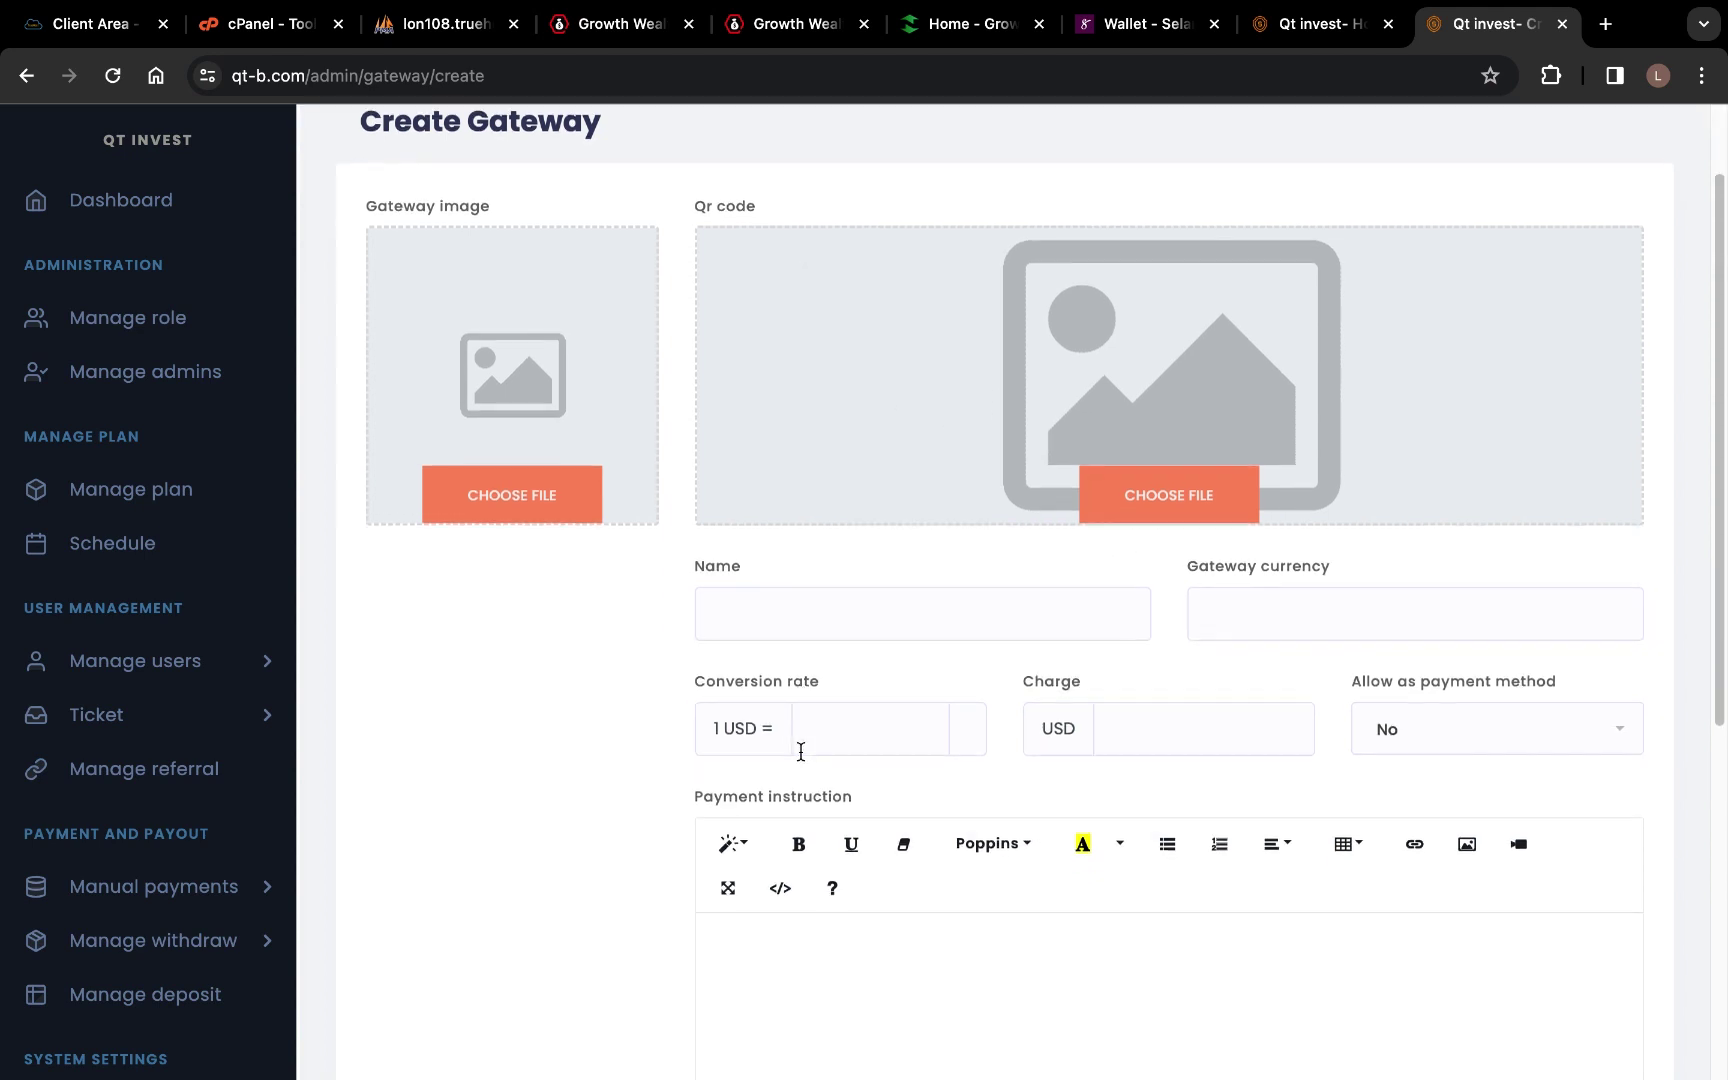
{"action": "scroll", "coordinate": [800, 751], "scroll_direction": "down", "scroll_amount": 2}
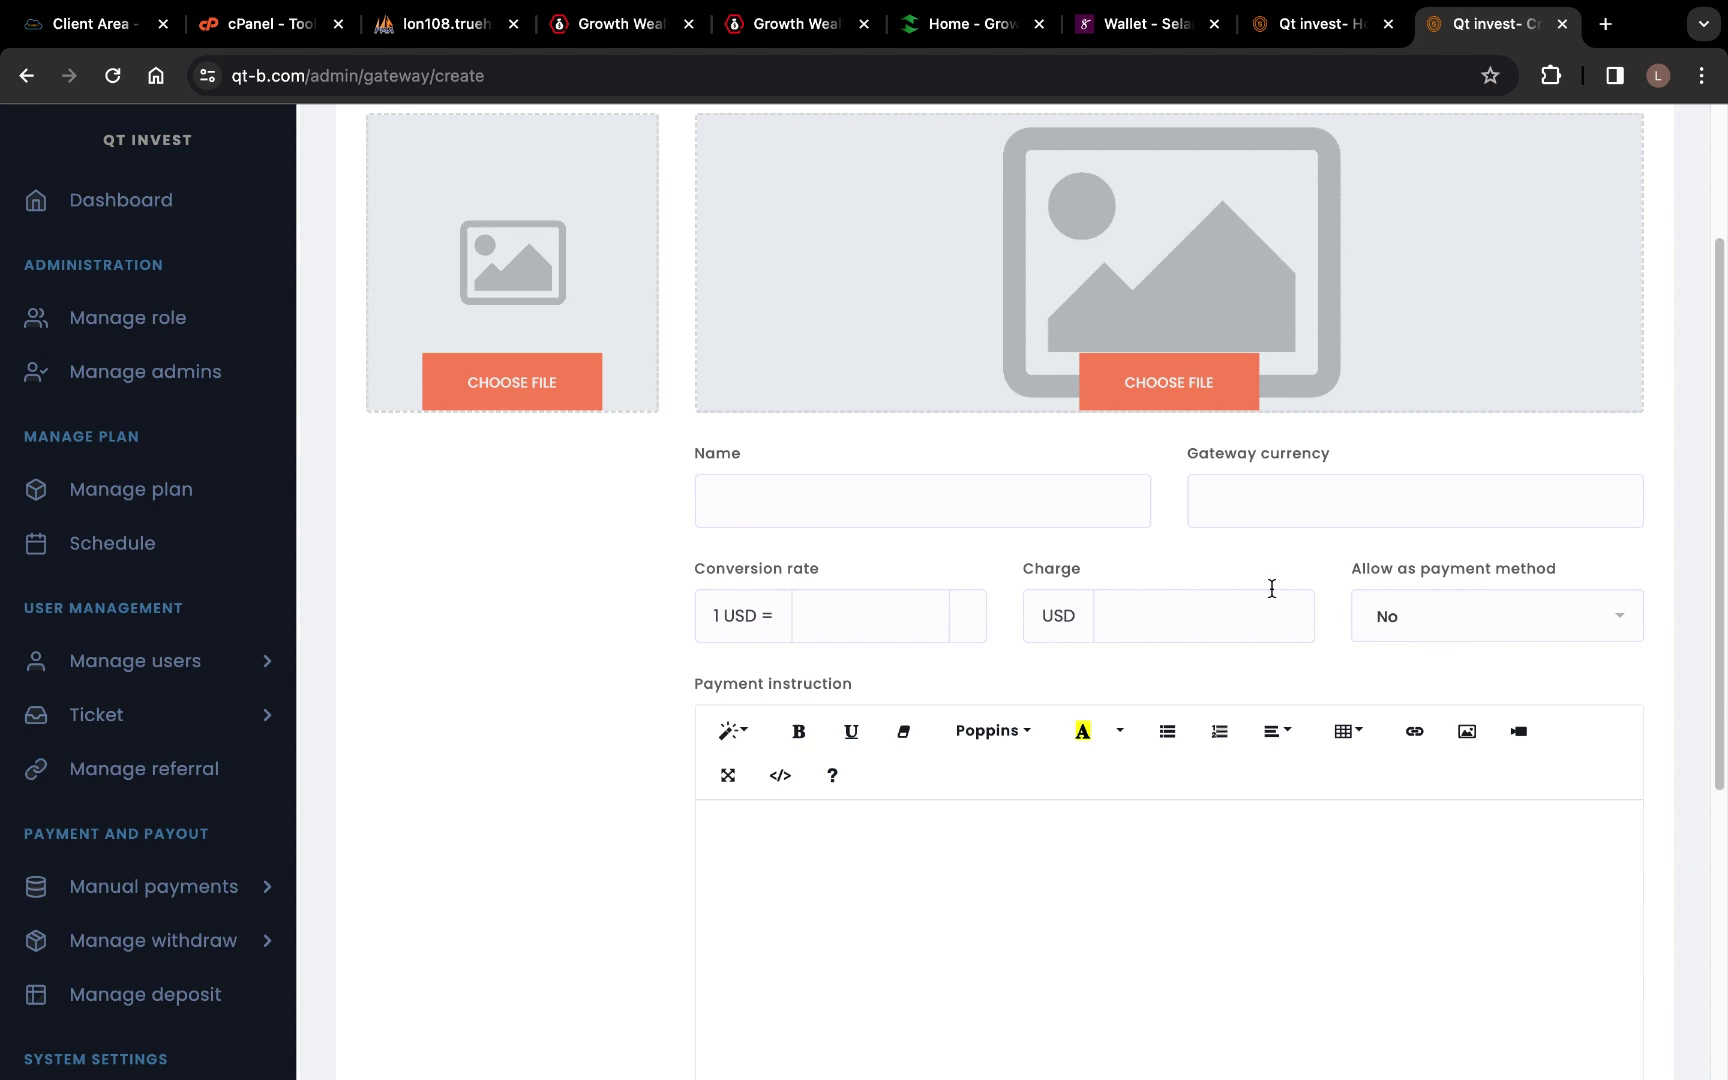
{"action": "scroll", "coordinate": [900, 830], "scroll_direction": "down", "scroll_amount": 2}
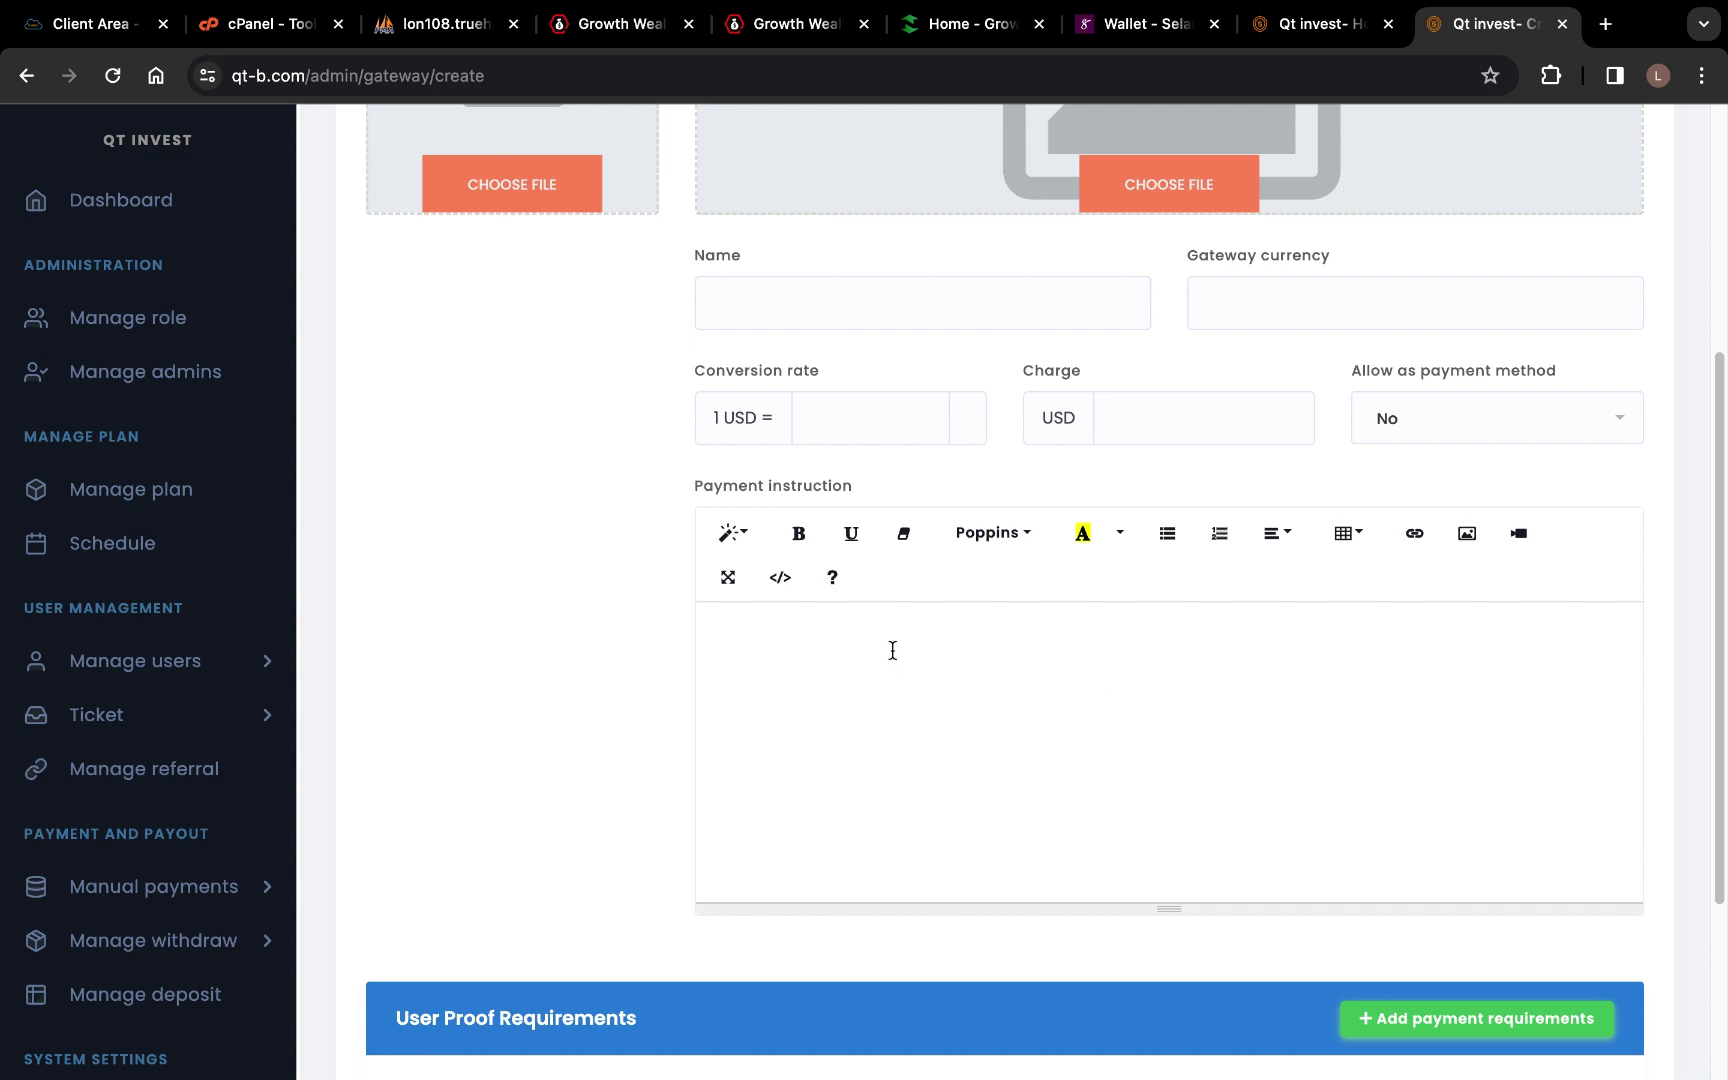
{"action": "scroll", "coordinate": [930, 532], "scroll_direction": "up", "scroll_amount": 3}
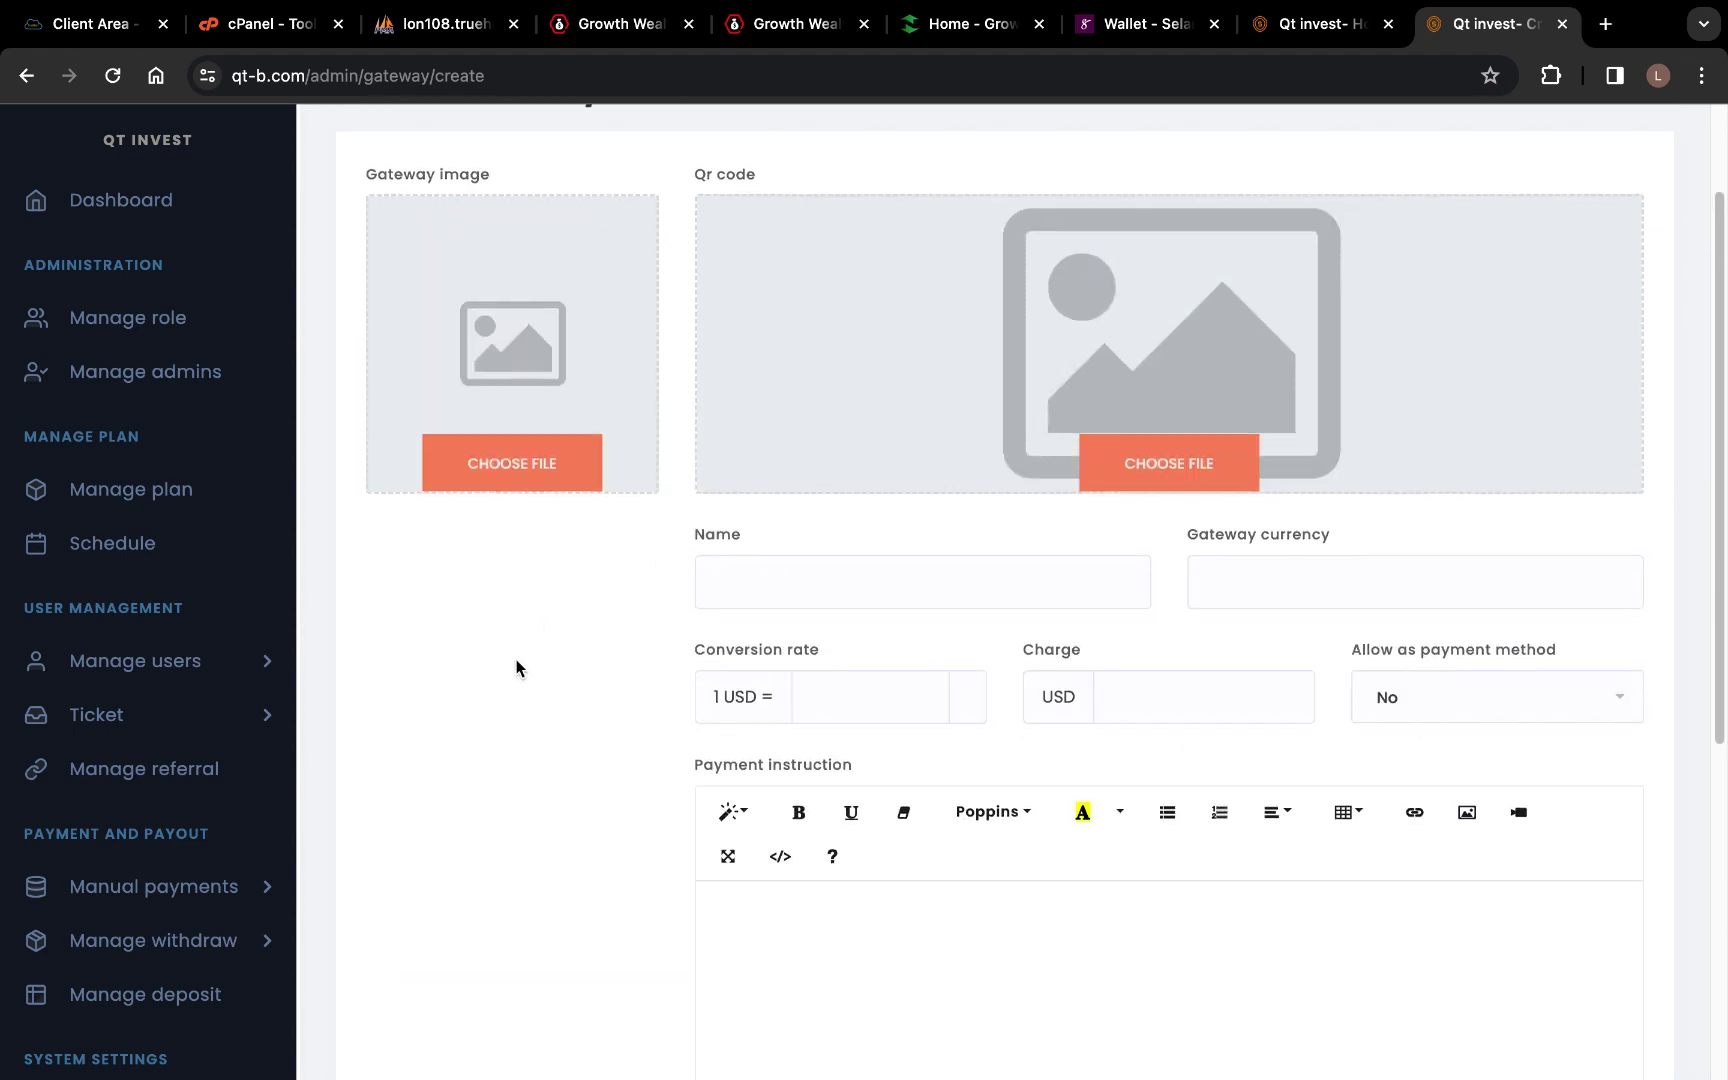
{"action": "scroll", "coordinate": [562, 650], "scroll_direction": "down", "scroll_amount": 6}
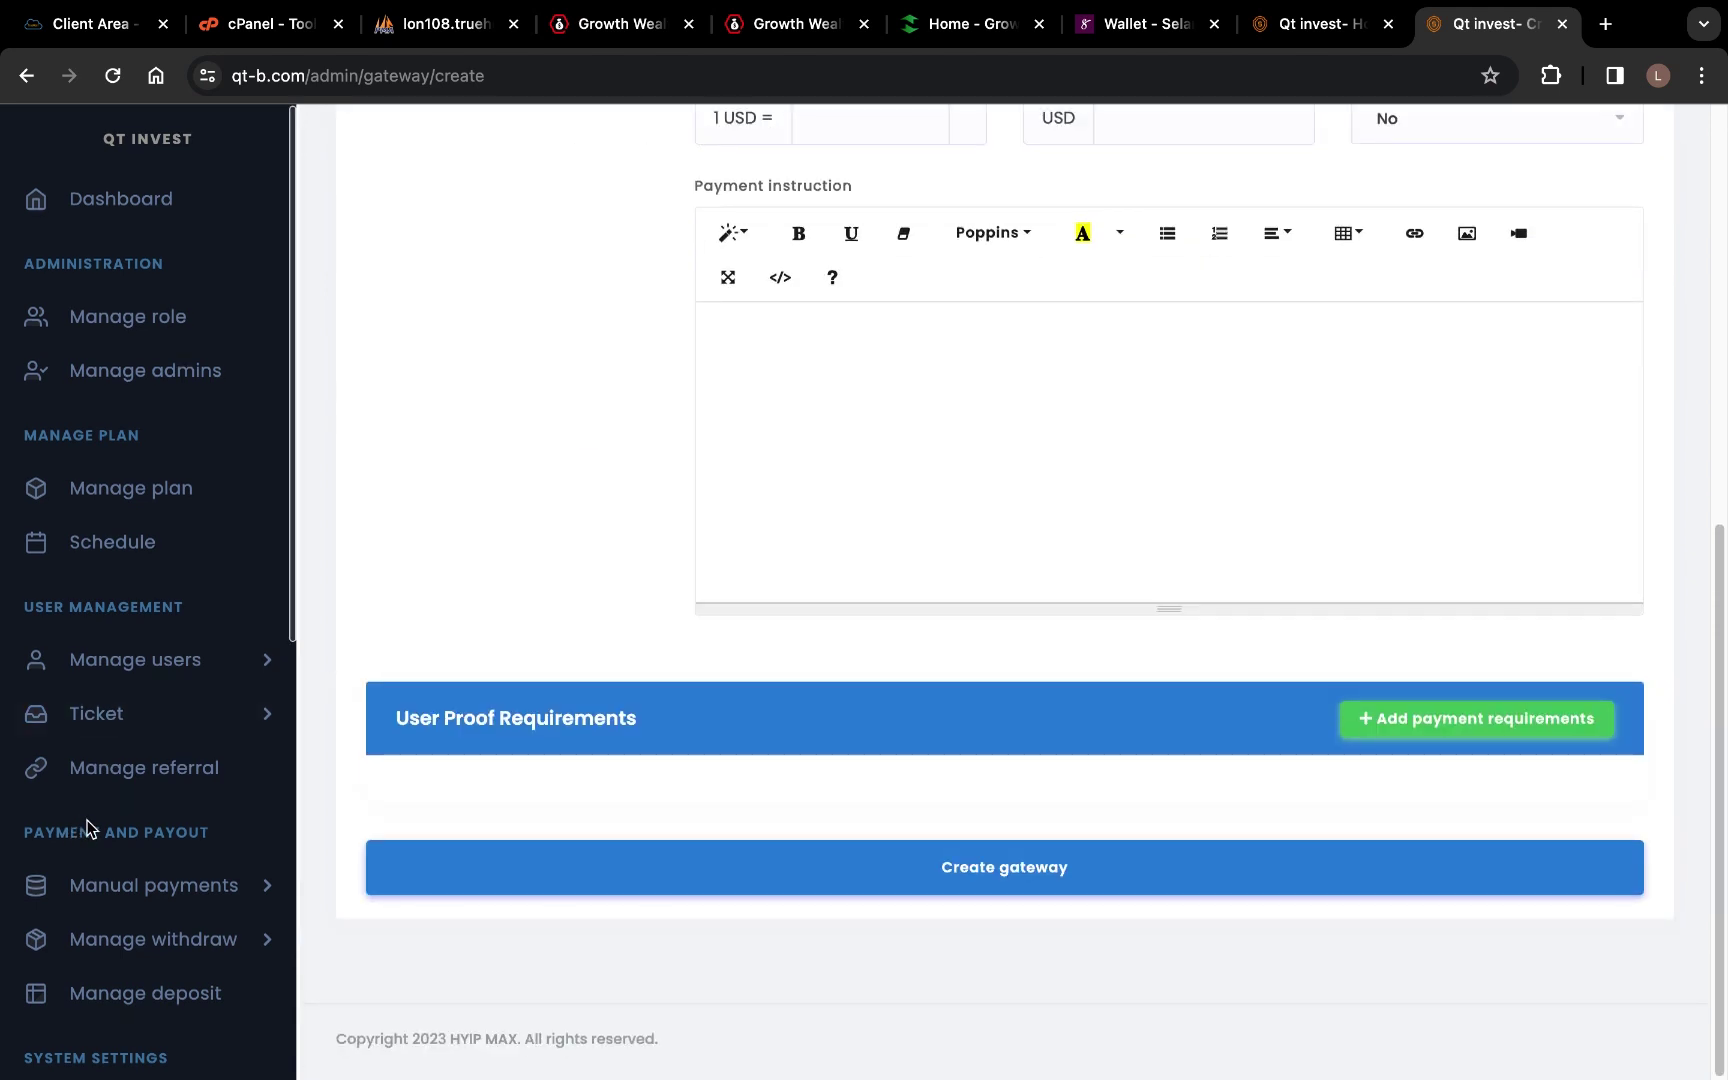
{"action": "scroll", "coordinate": [90, 830], "scroll_direction": "down", "scroll_amount": 2}
{"action": "scroll", "coordinate": [193, 845], "scroll_direction": "down", "scroll_amount": 3}
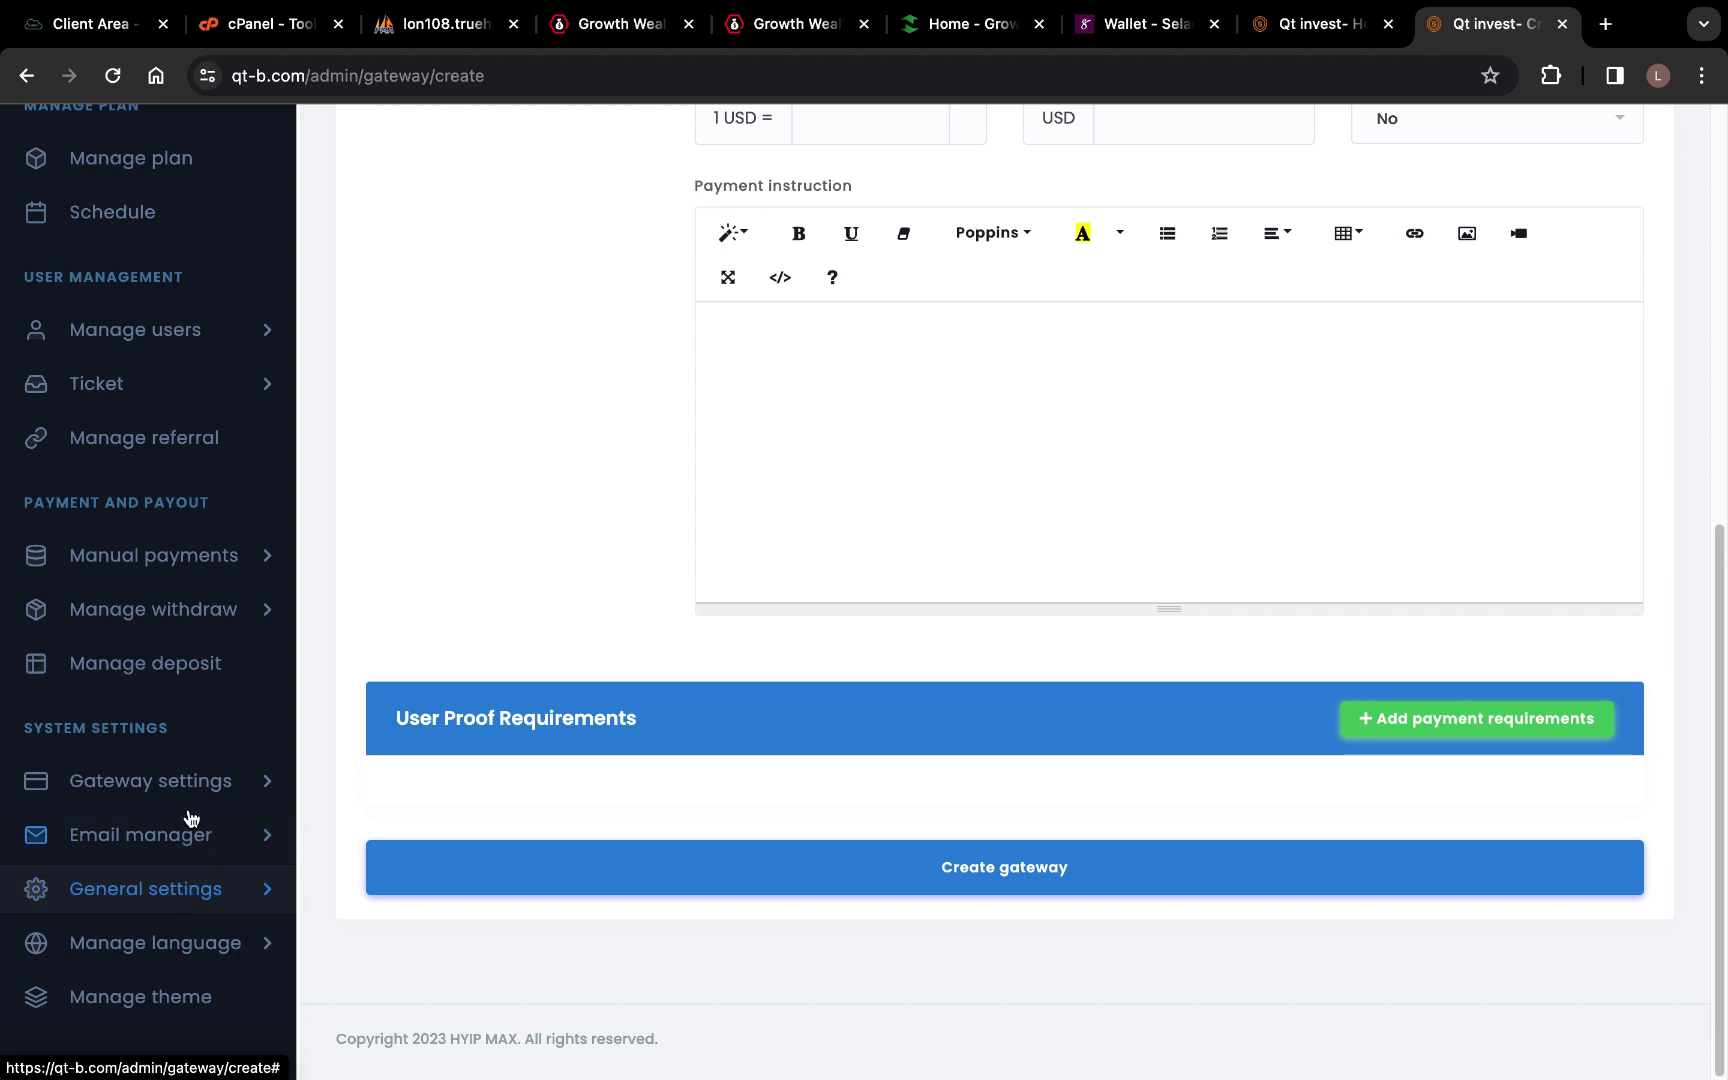
{"action": "left_click", "coordinate": [205, 903]}
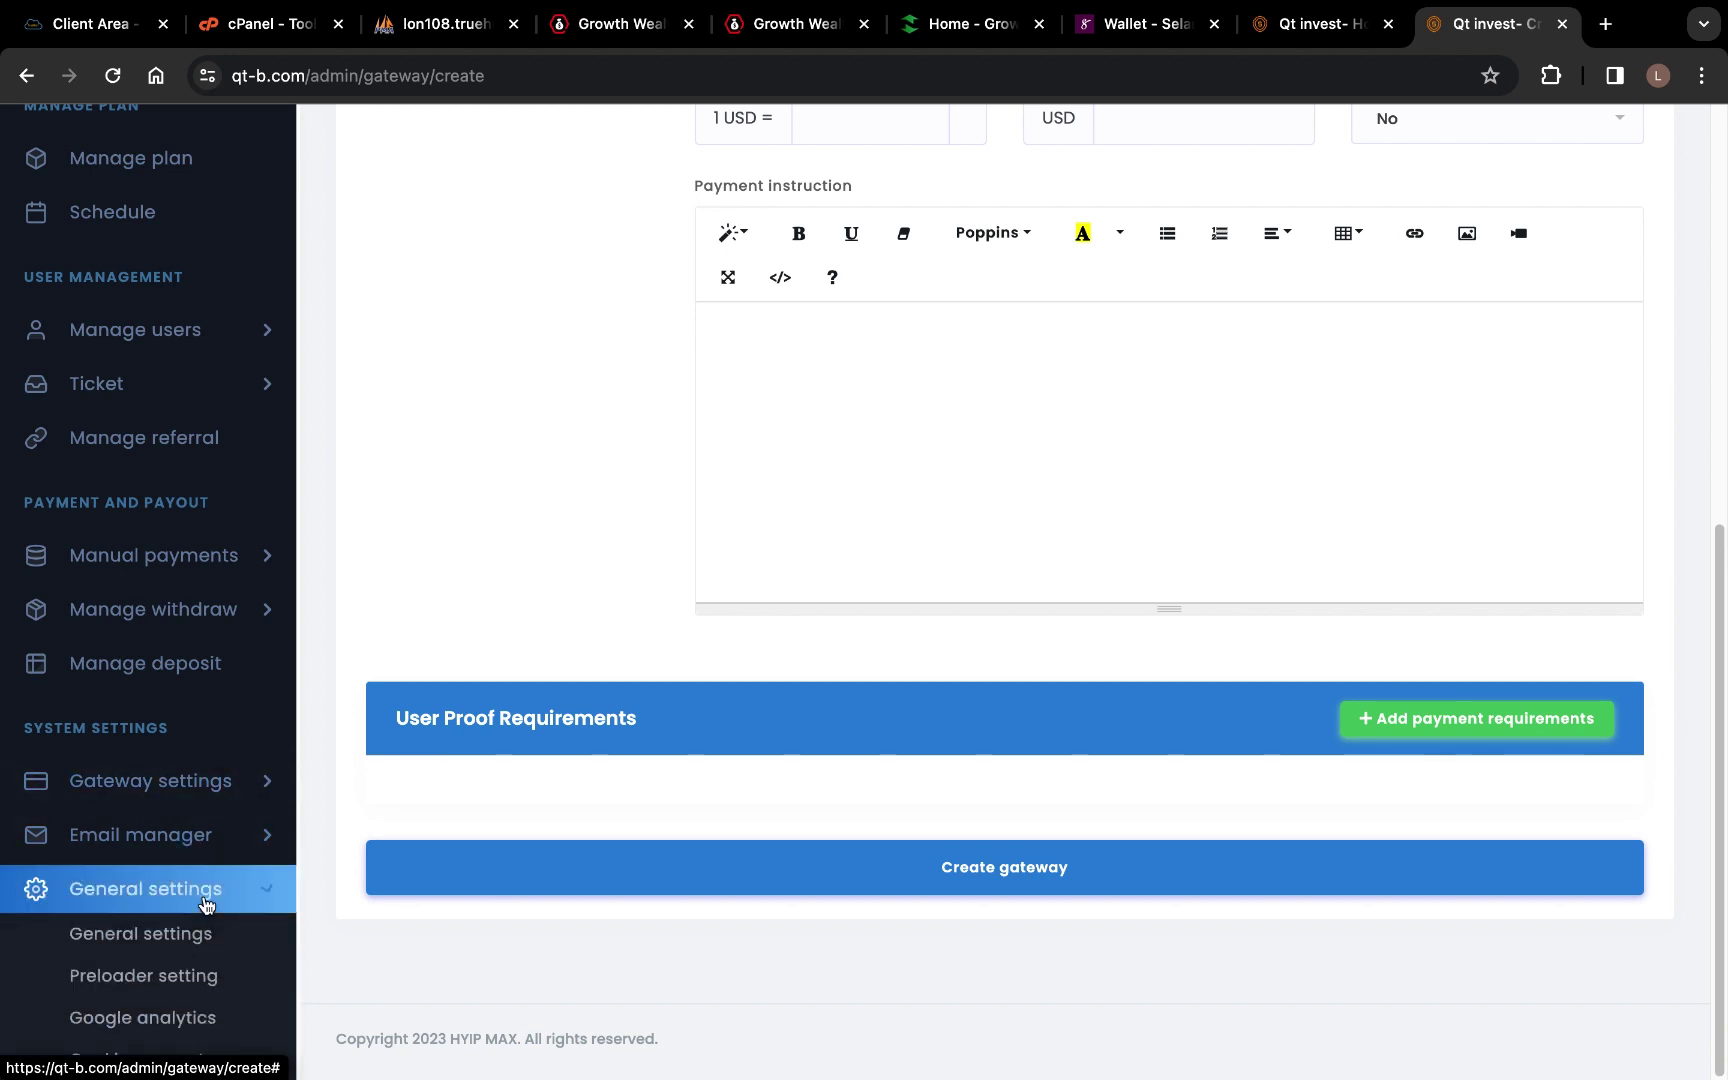
{"action": "left_click", "coordinate": [155, 943]}
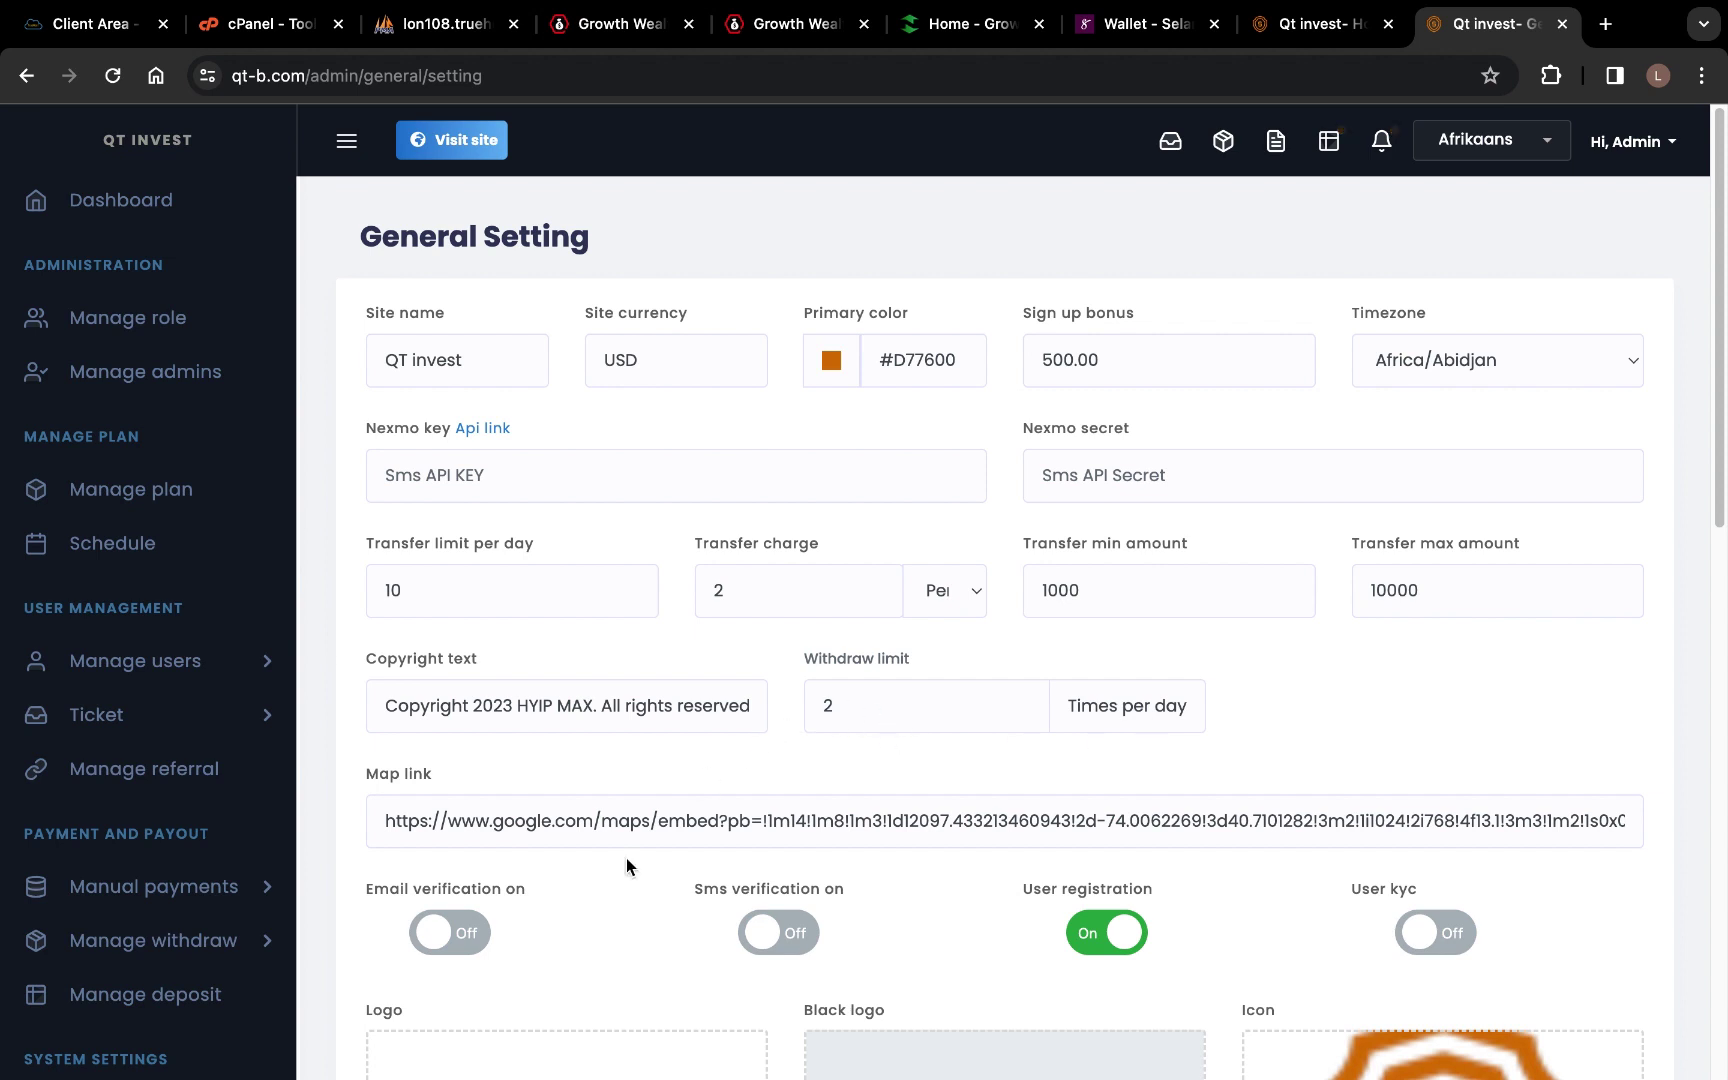
Scroll the General Setting page down to the Logo, Black logo and Icon upload boxes
{"action": "scroll", "coordinate": [633, 883], "scroll_direction": "down", "scroll_amount": 4}
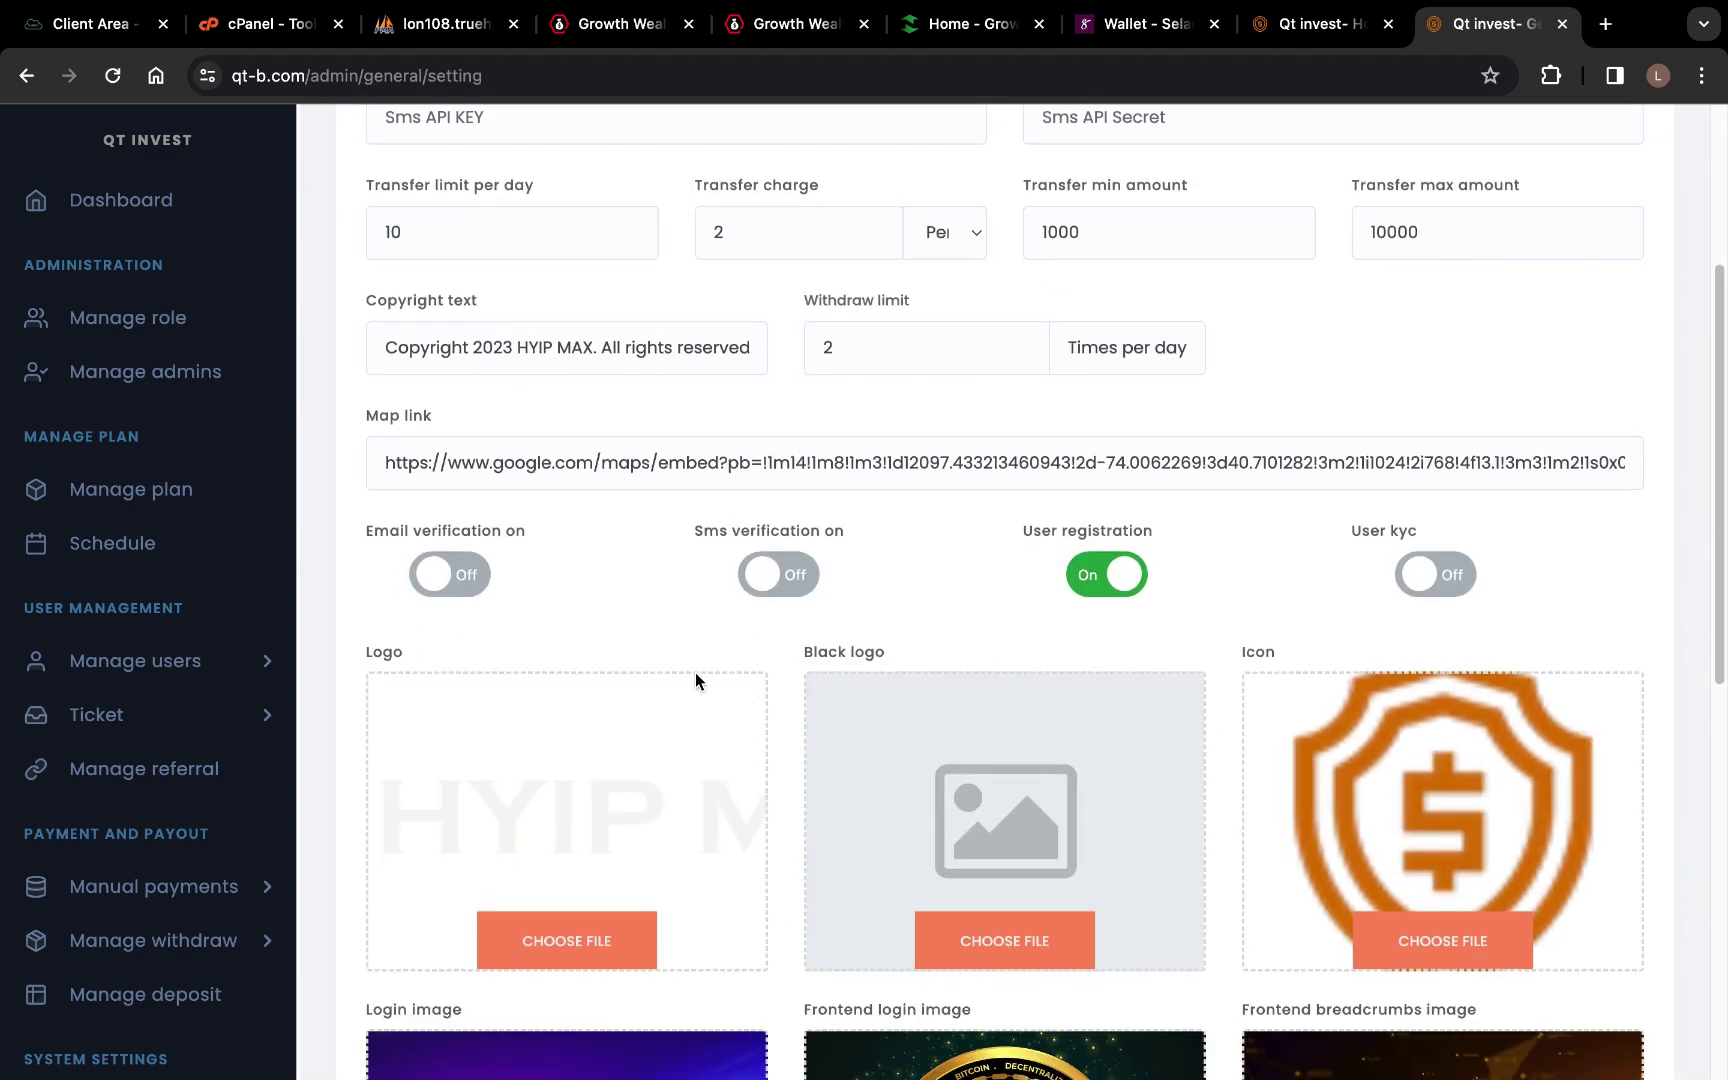
{"action": "scroll", "coordinate": [528, 838], "scroll_direction": "down", "scroll_amount": 5}
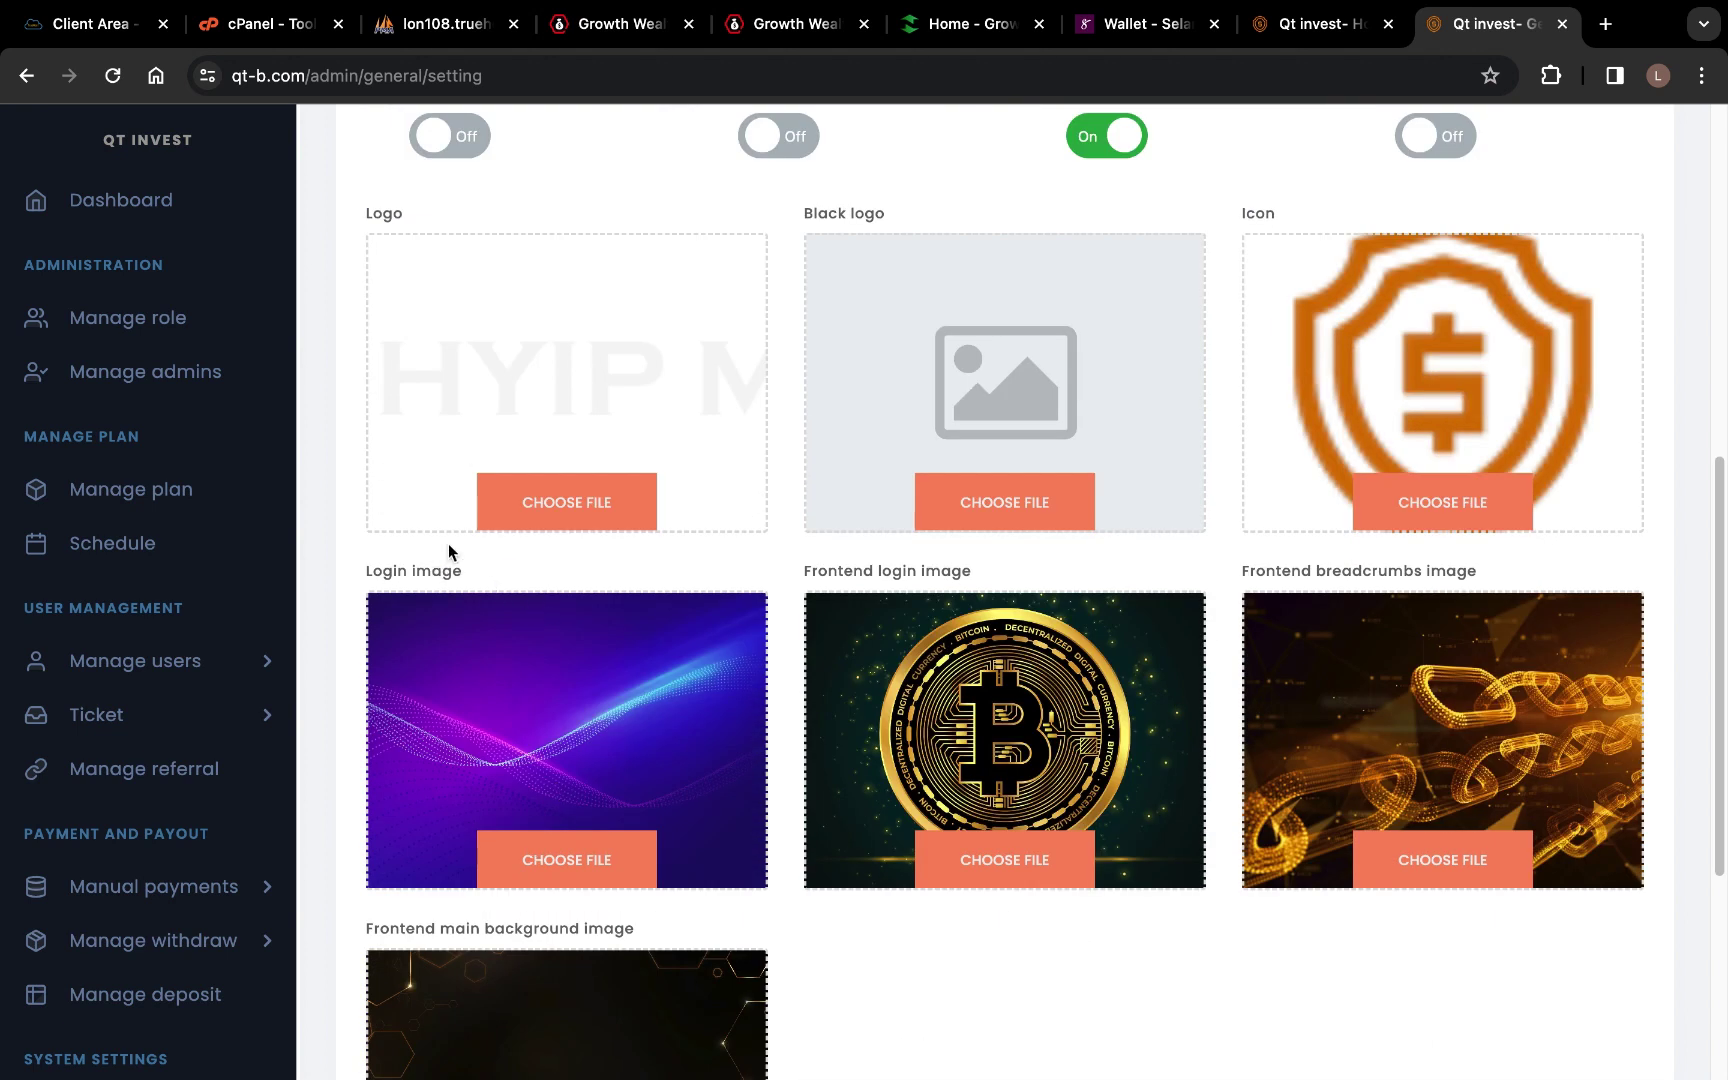
{"action": "scroll", "coordinate": [455, 545], "scroll_direction": "up", "scroll_amount": 4}
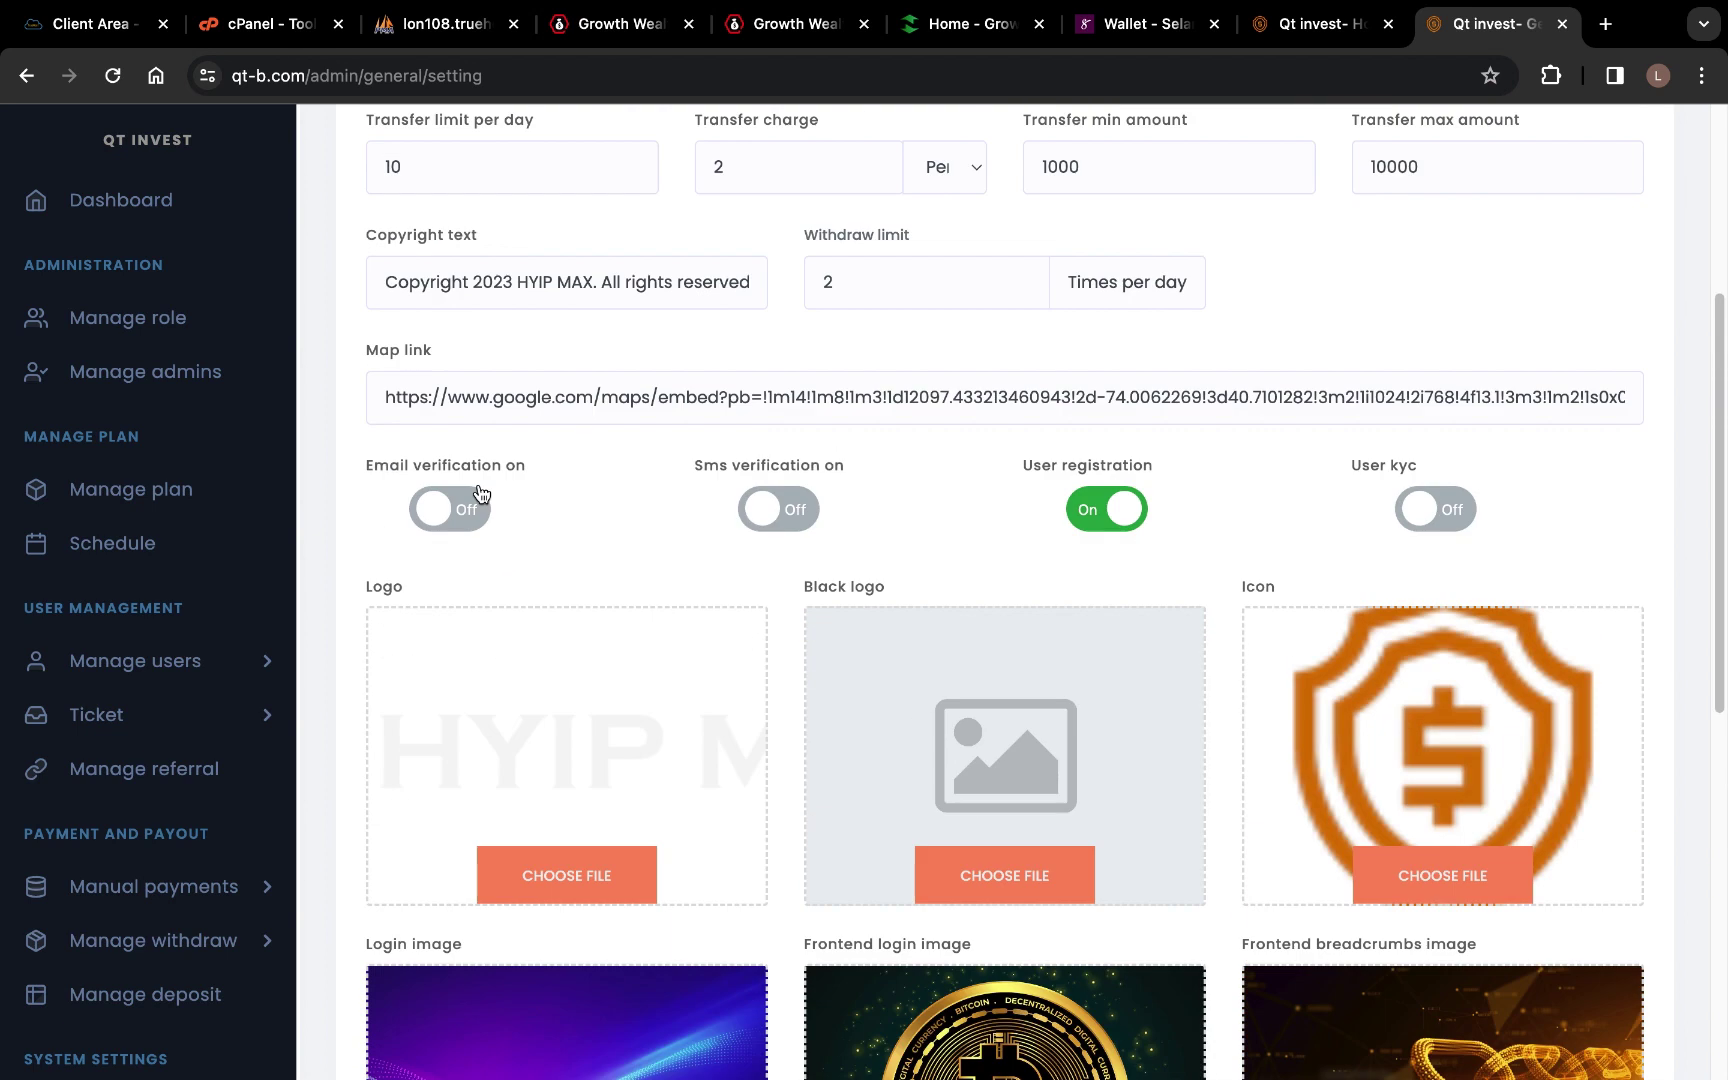
Set both the Logo and the Black logo to the Growth Wealth screenshot from Downloads
{"action": "left_click", "coordinate": [545, 882]}
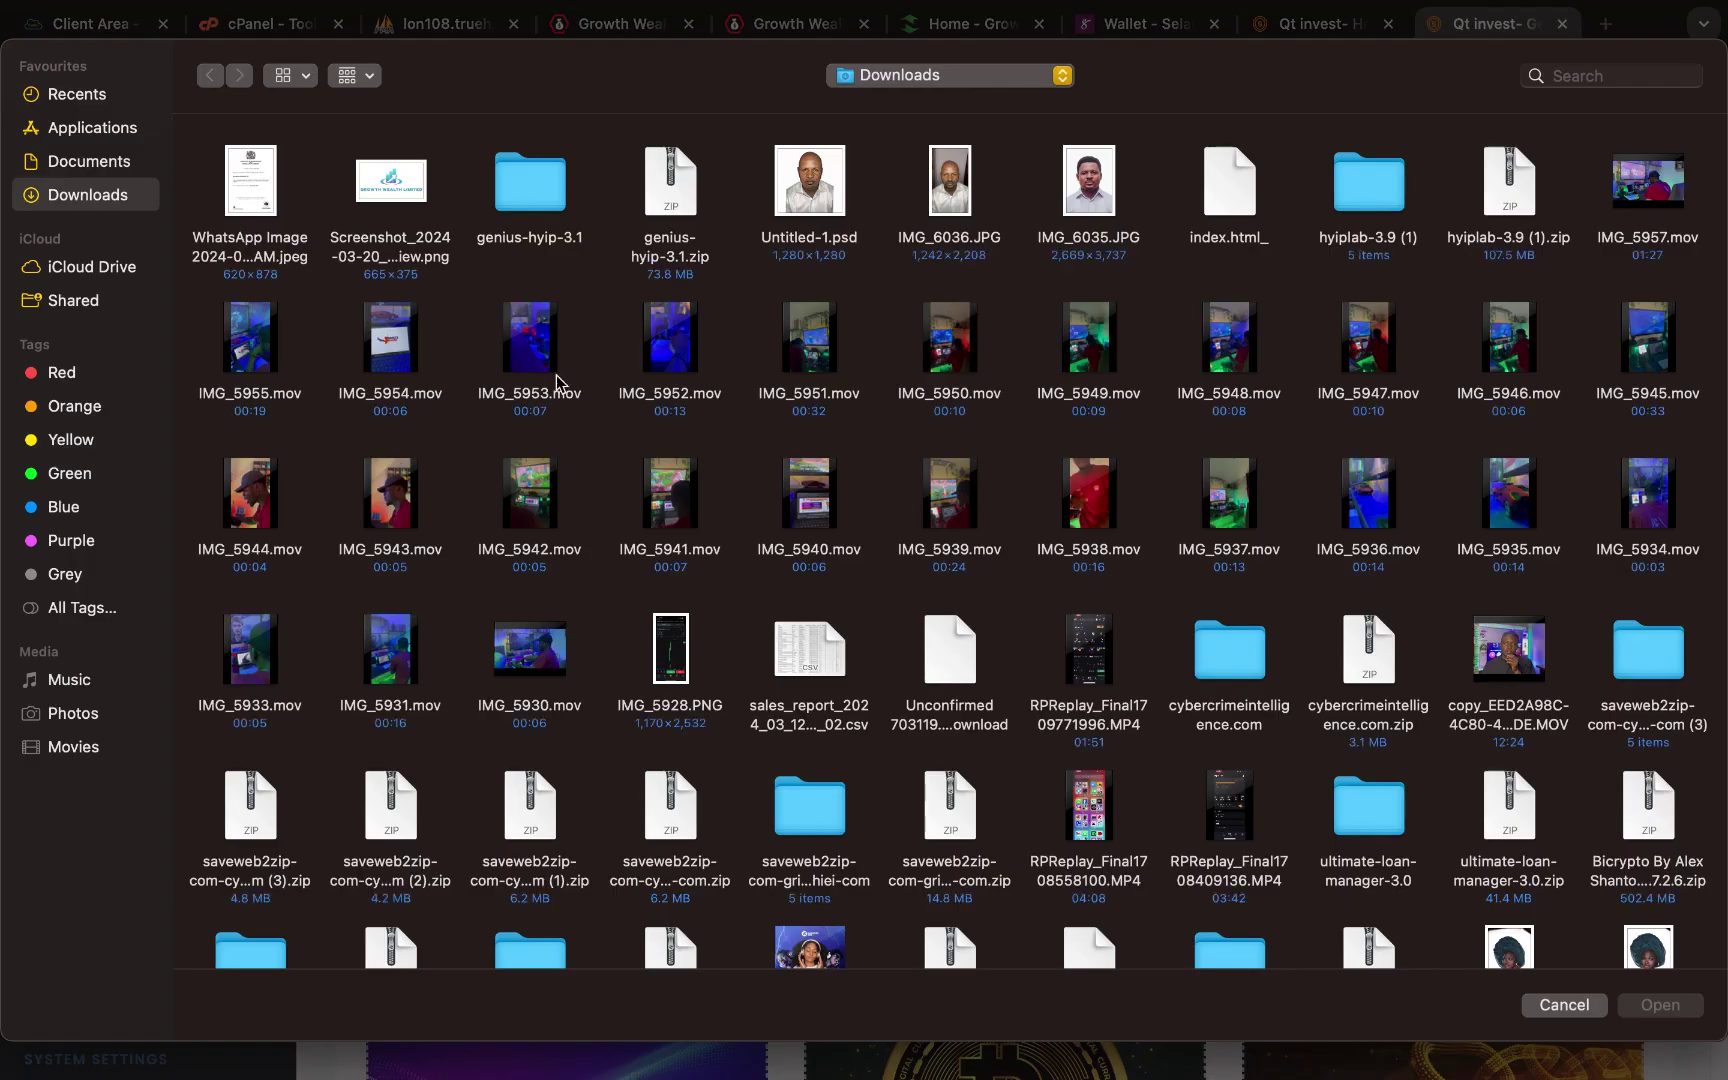
{"action": "left_click", "coordinate": [403, 188]}
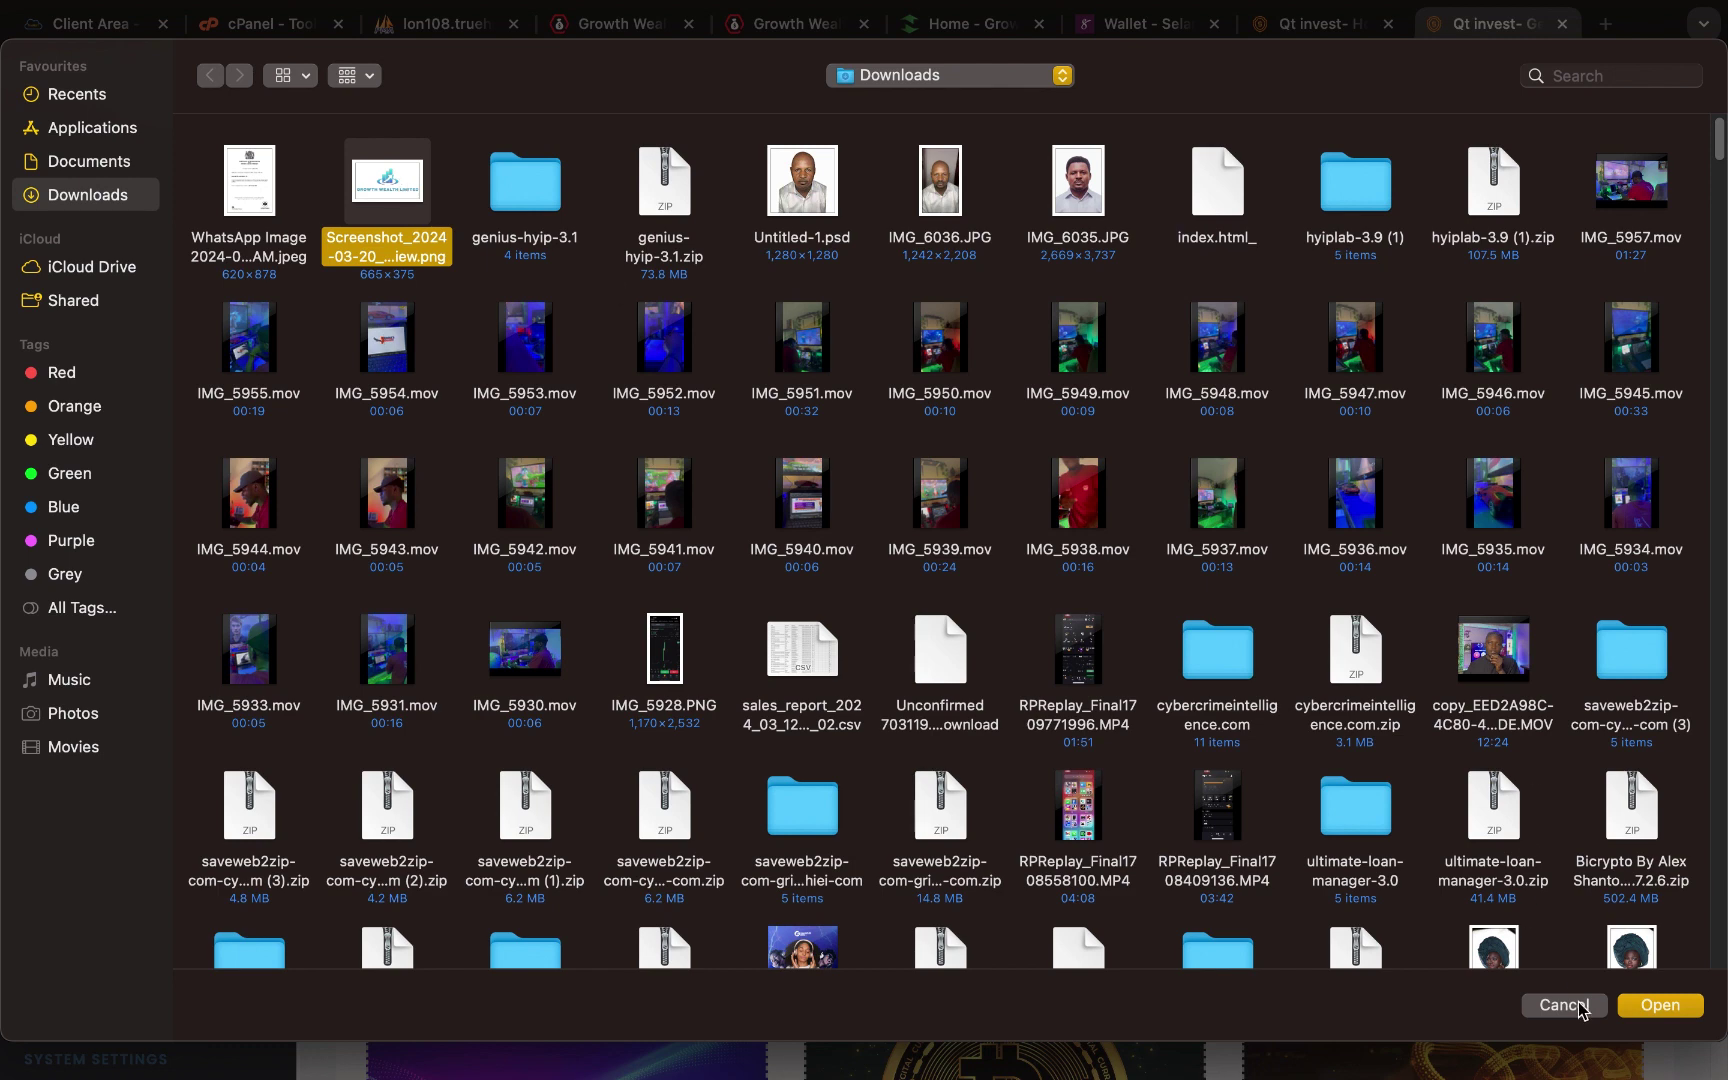
{"action": "left_click", "coordinate": [1660, 1005]}
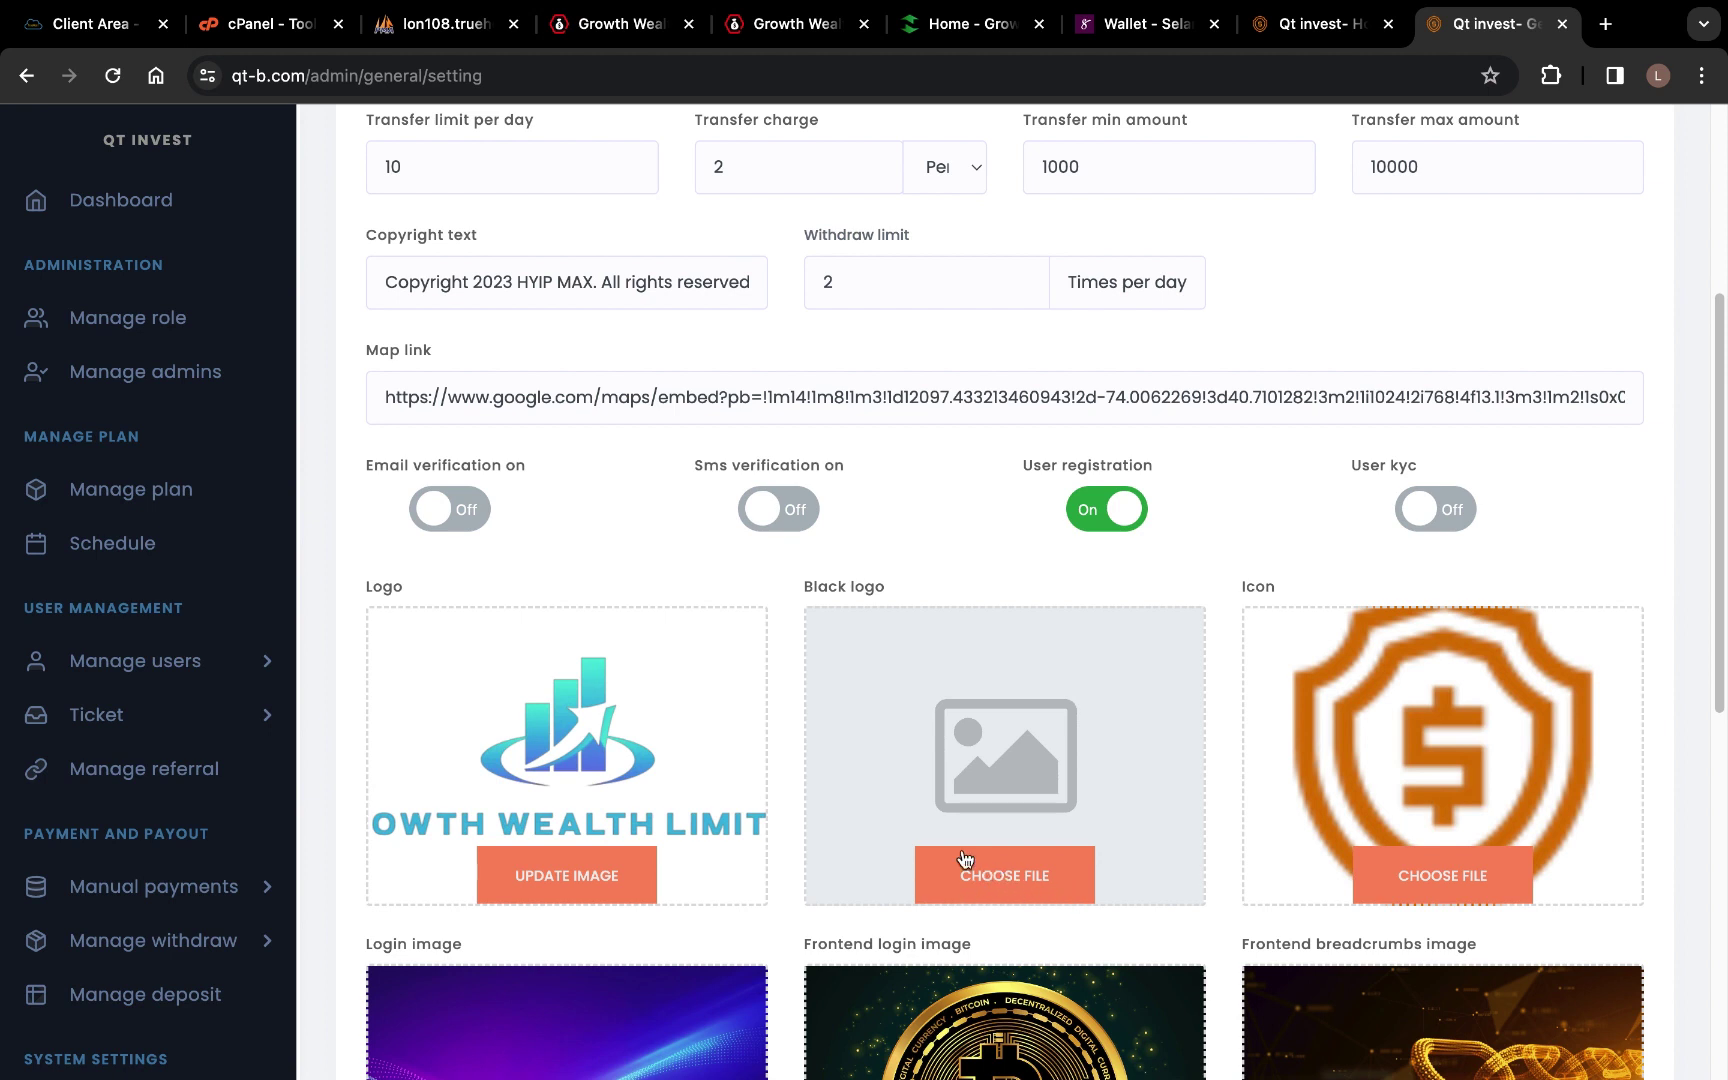
{"action": "left_click", "coordinate": [571, 432]}
{"action": "left_click", "coordinate": [365, 200]}
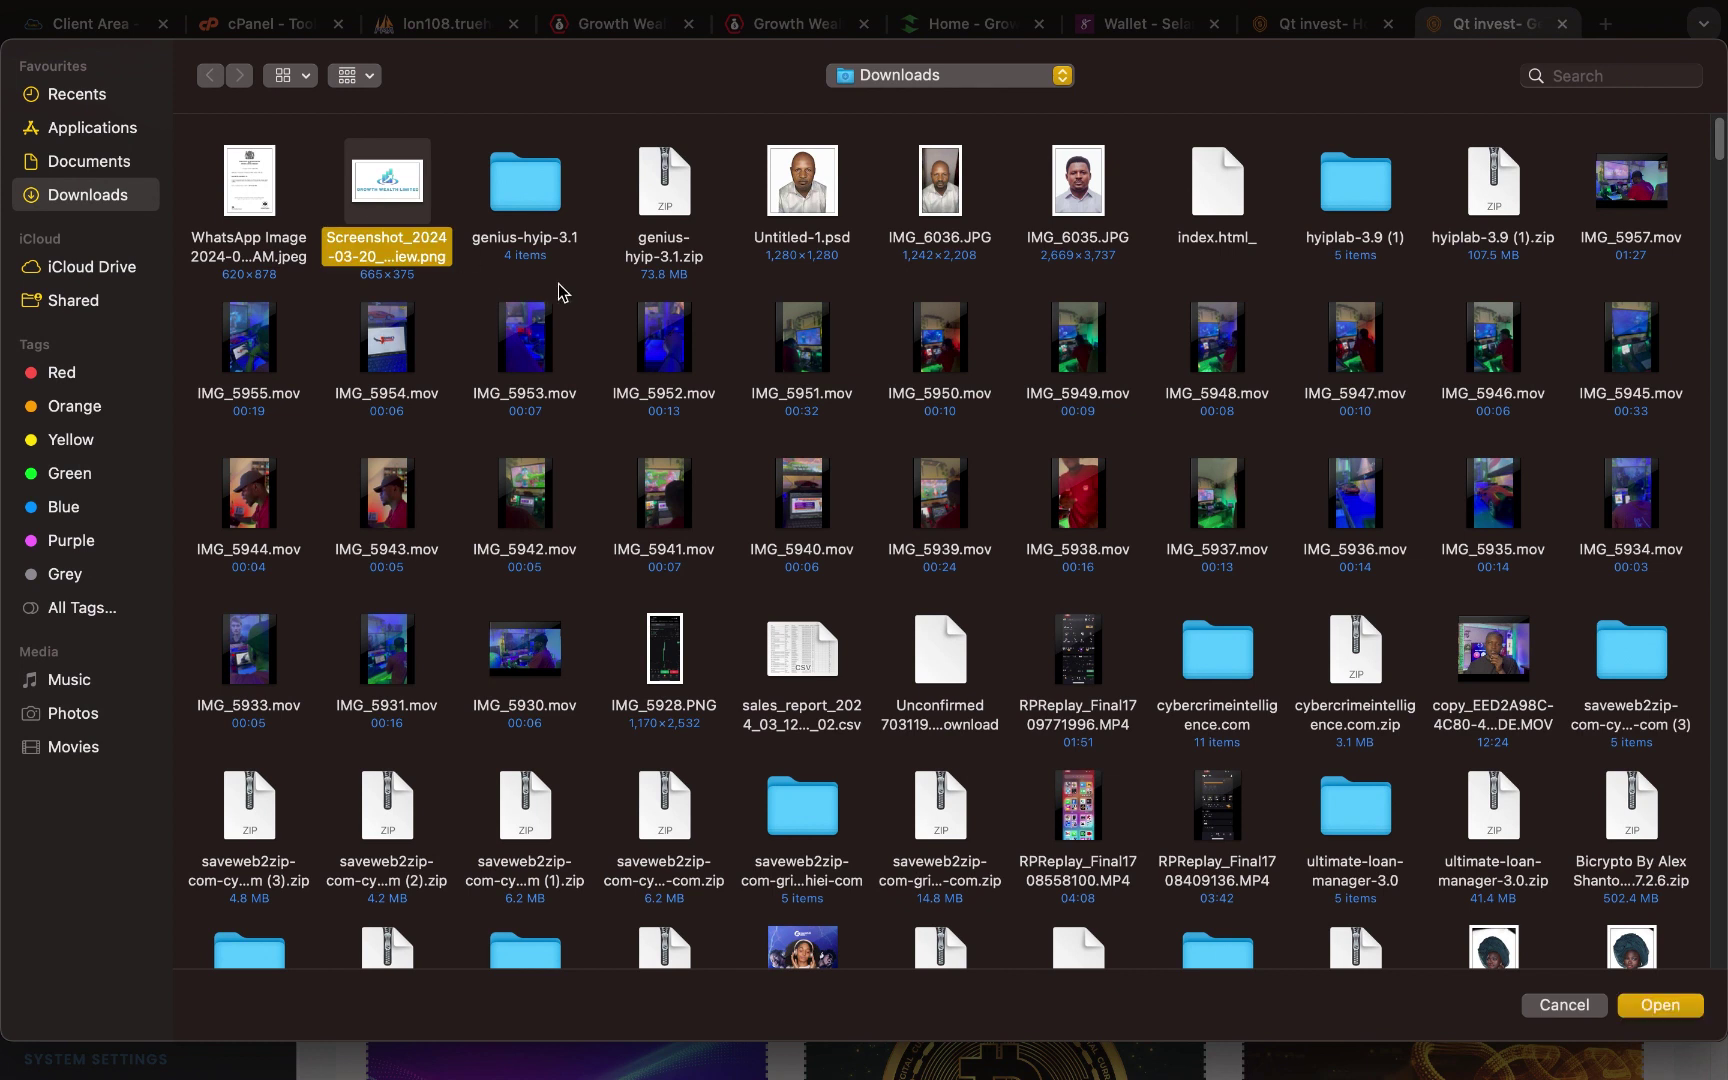
{"action": "left_click", "coordinate": [1634, 1005]}
Save the general settings with 'Update general setting'
{"action": "scroll", "coordinate": [964, 750], "scroll_direction": "down", "scroll_amount": 5}
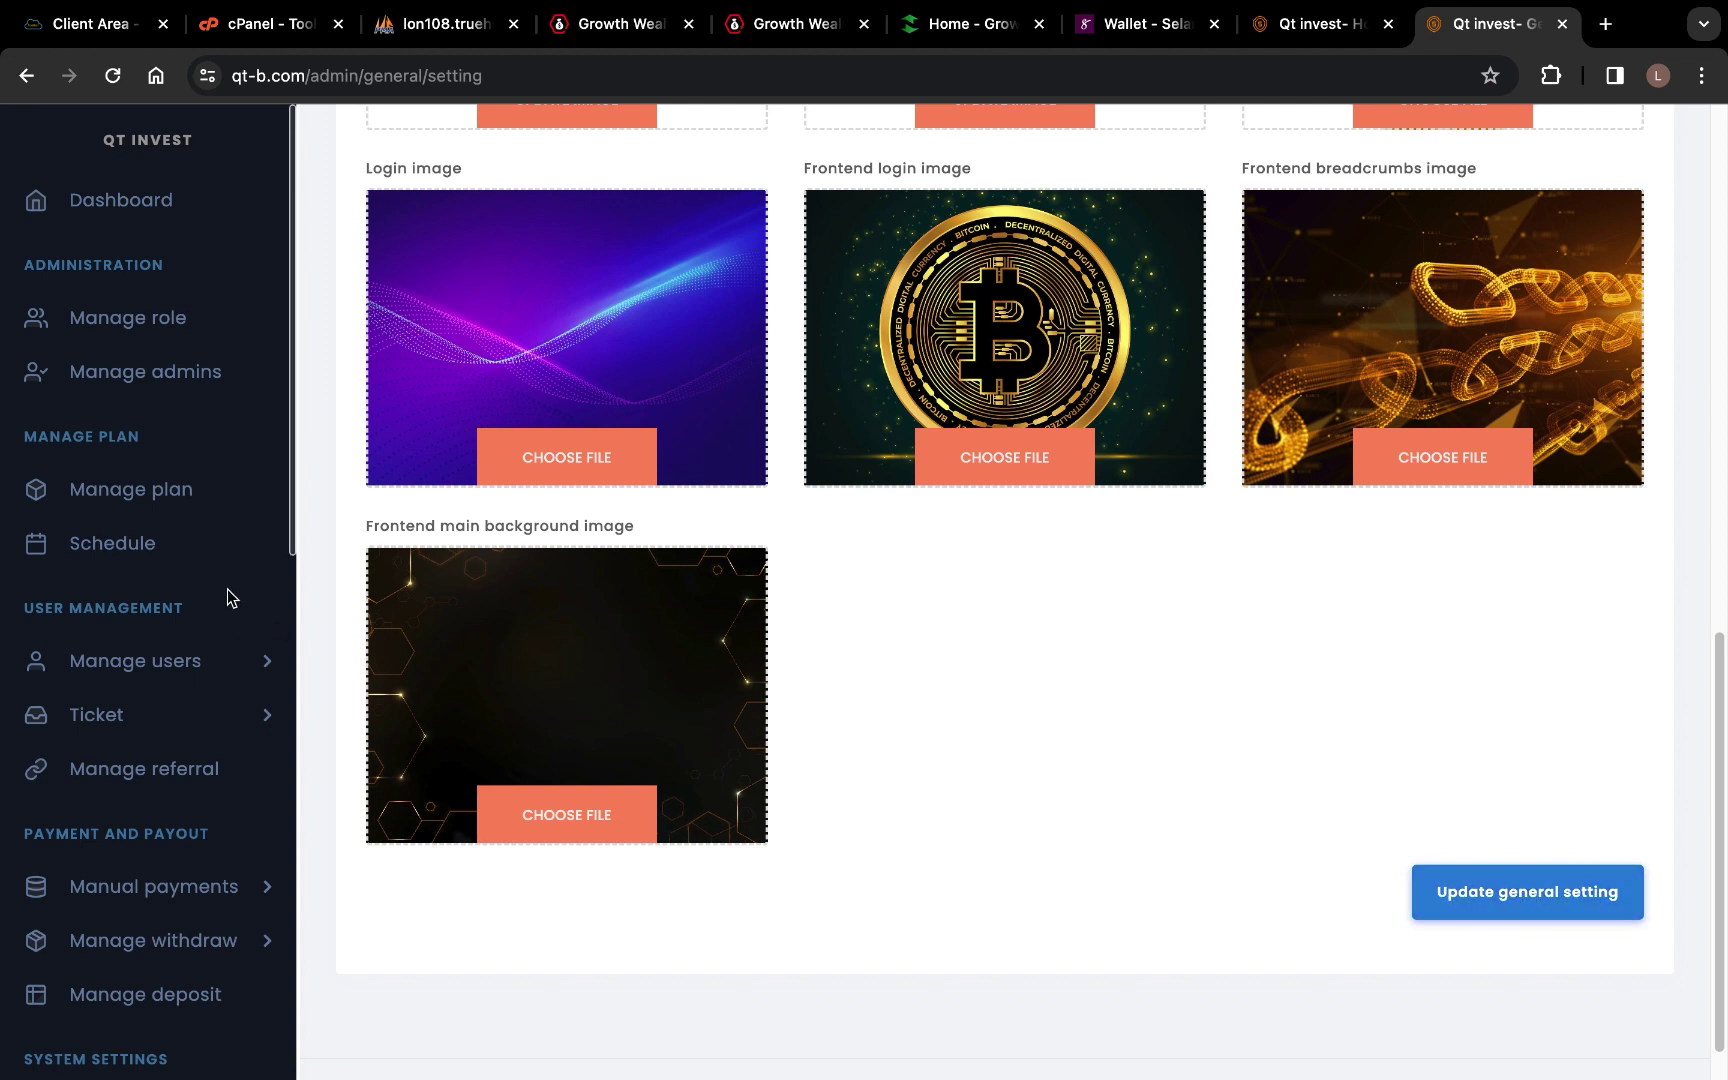
{"action": "left_click", "coordinate": [1479, 892]}
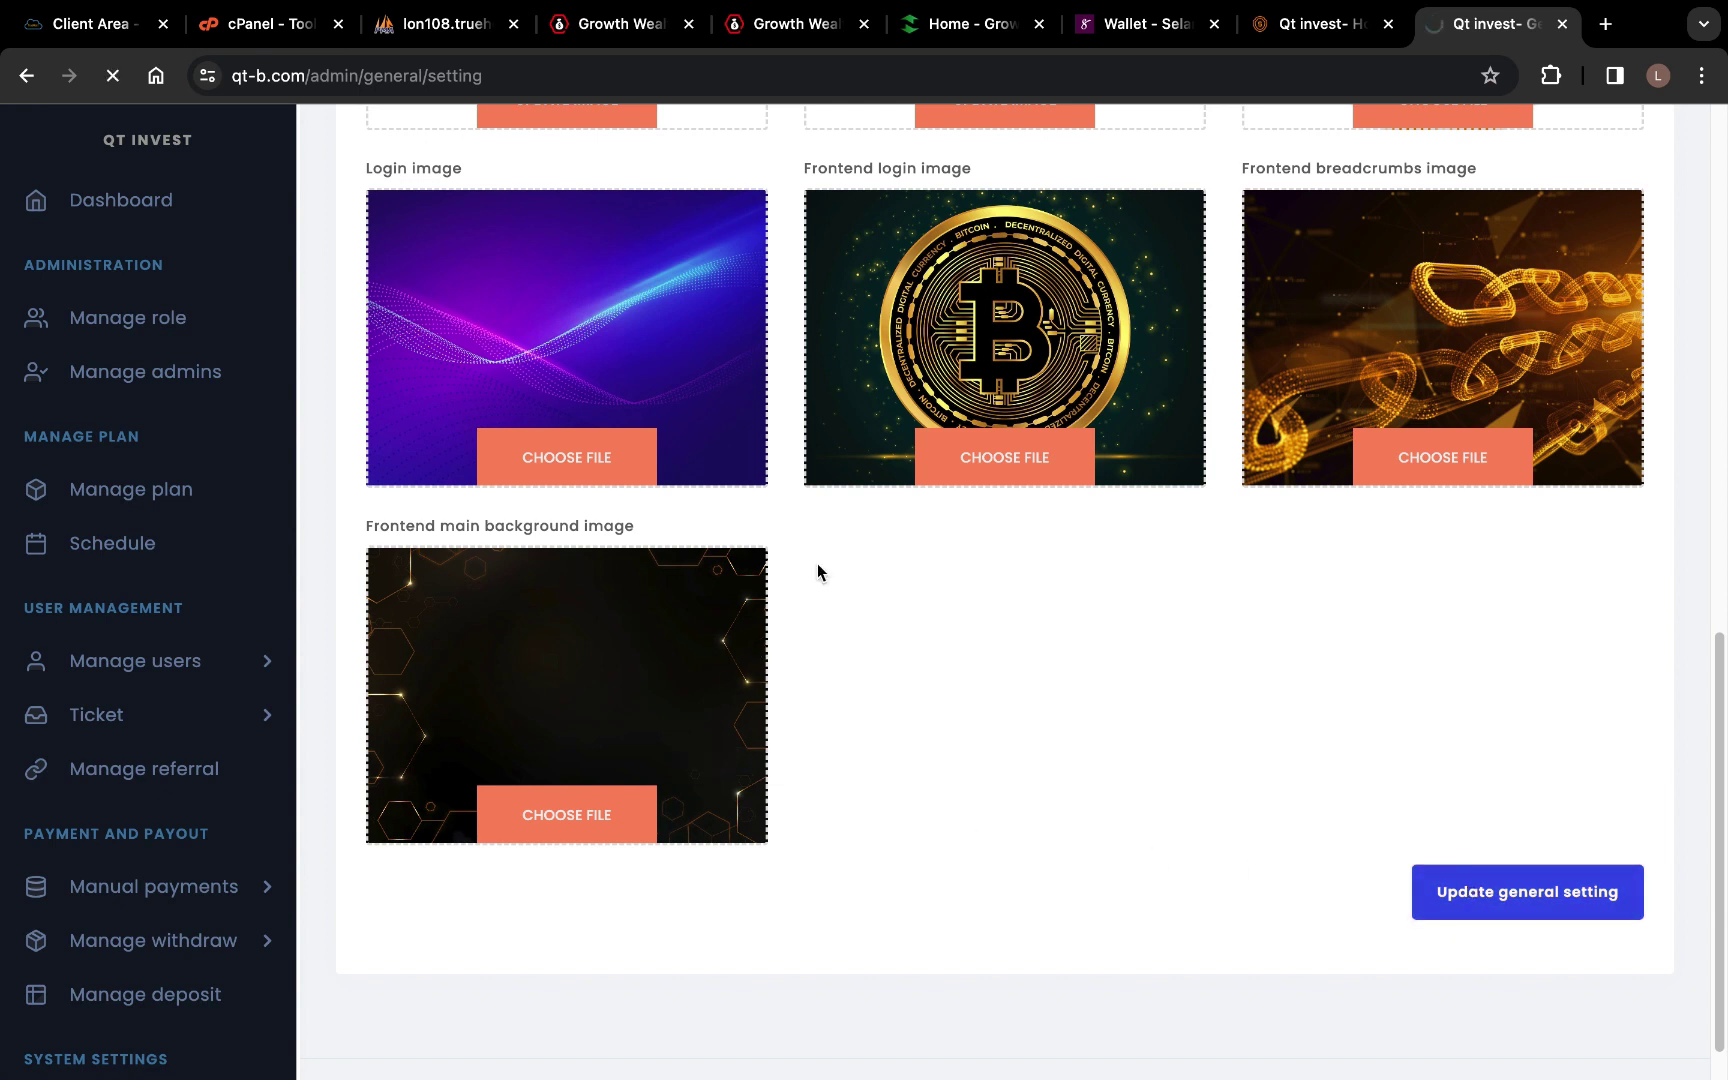
{"action": "scroll", "coordinate": [850, 524], "scroll_direction": "up", "scroll_amount": 15}
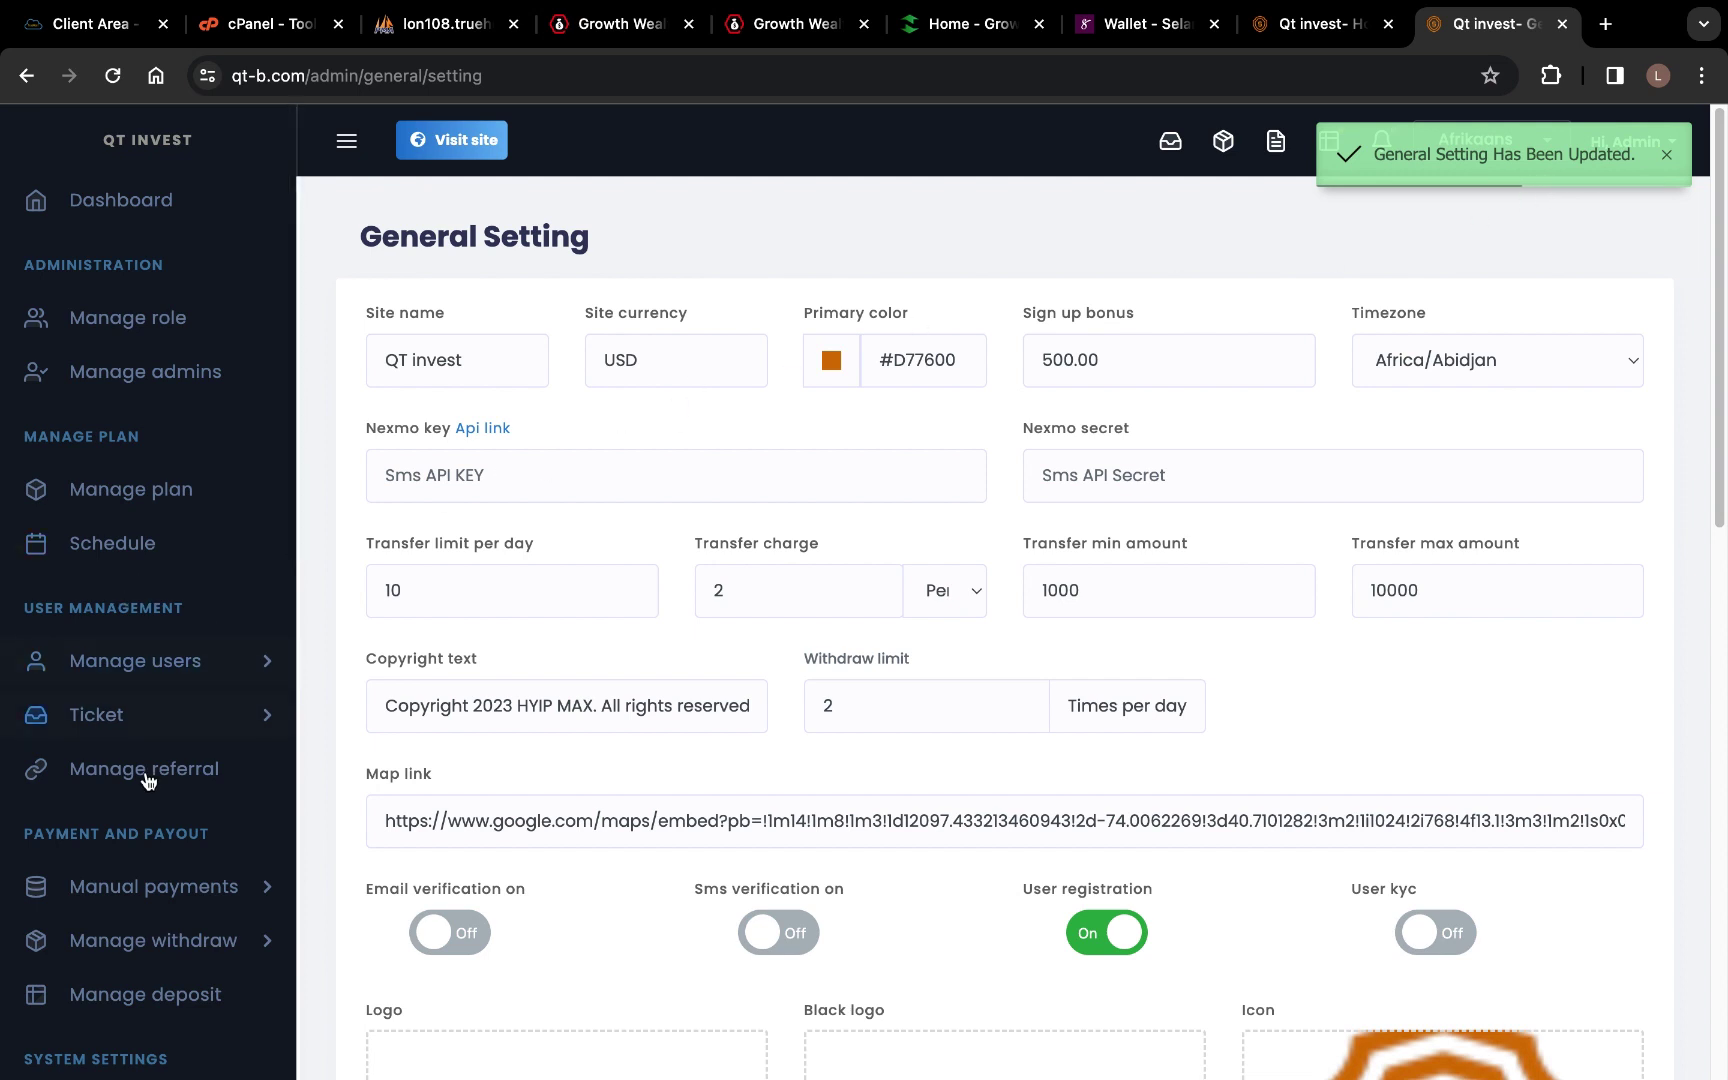
{"action": "scroll", "coordinate": [170, 878], "scroll_direction": "down", "scroll_amount": 5}
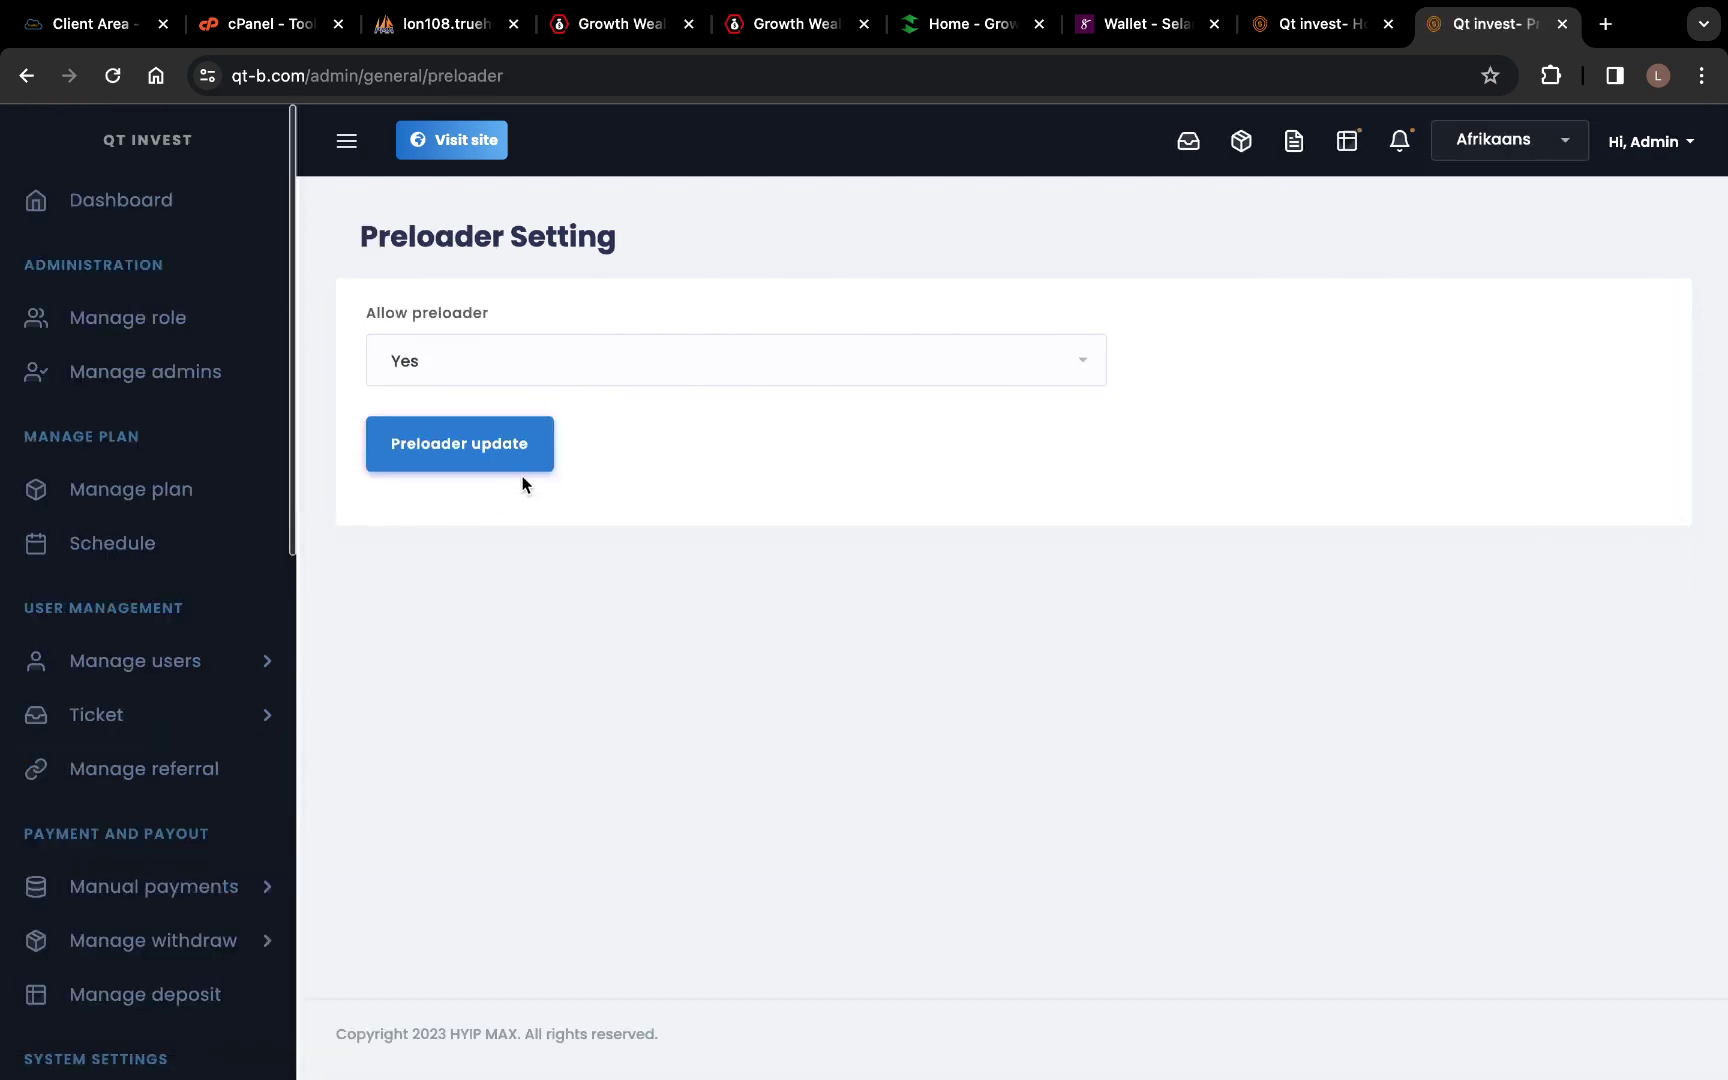
Set Allow preloader to No and save the preloader setting
{"action": "left_click", "coordinate": [501, 347]}
{"action": "left_click", "coordinate": [417, 470]}
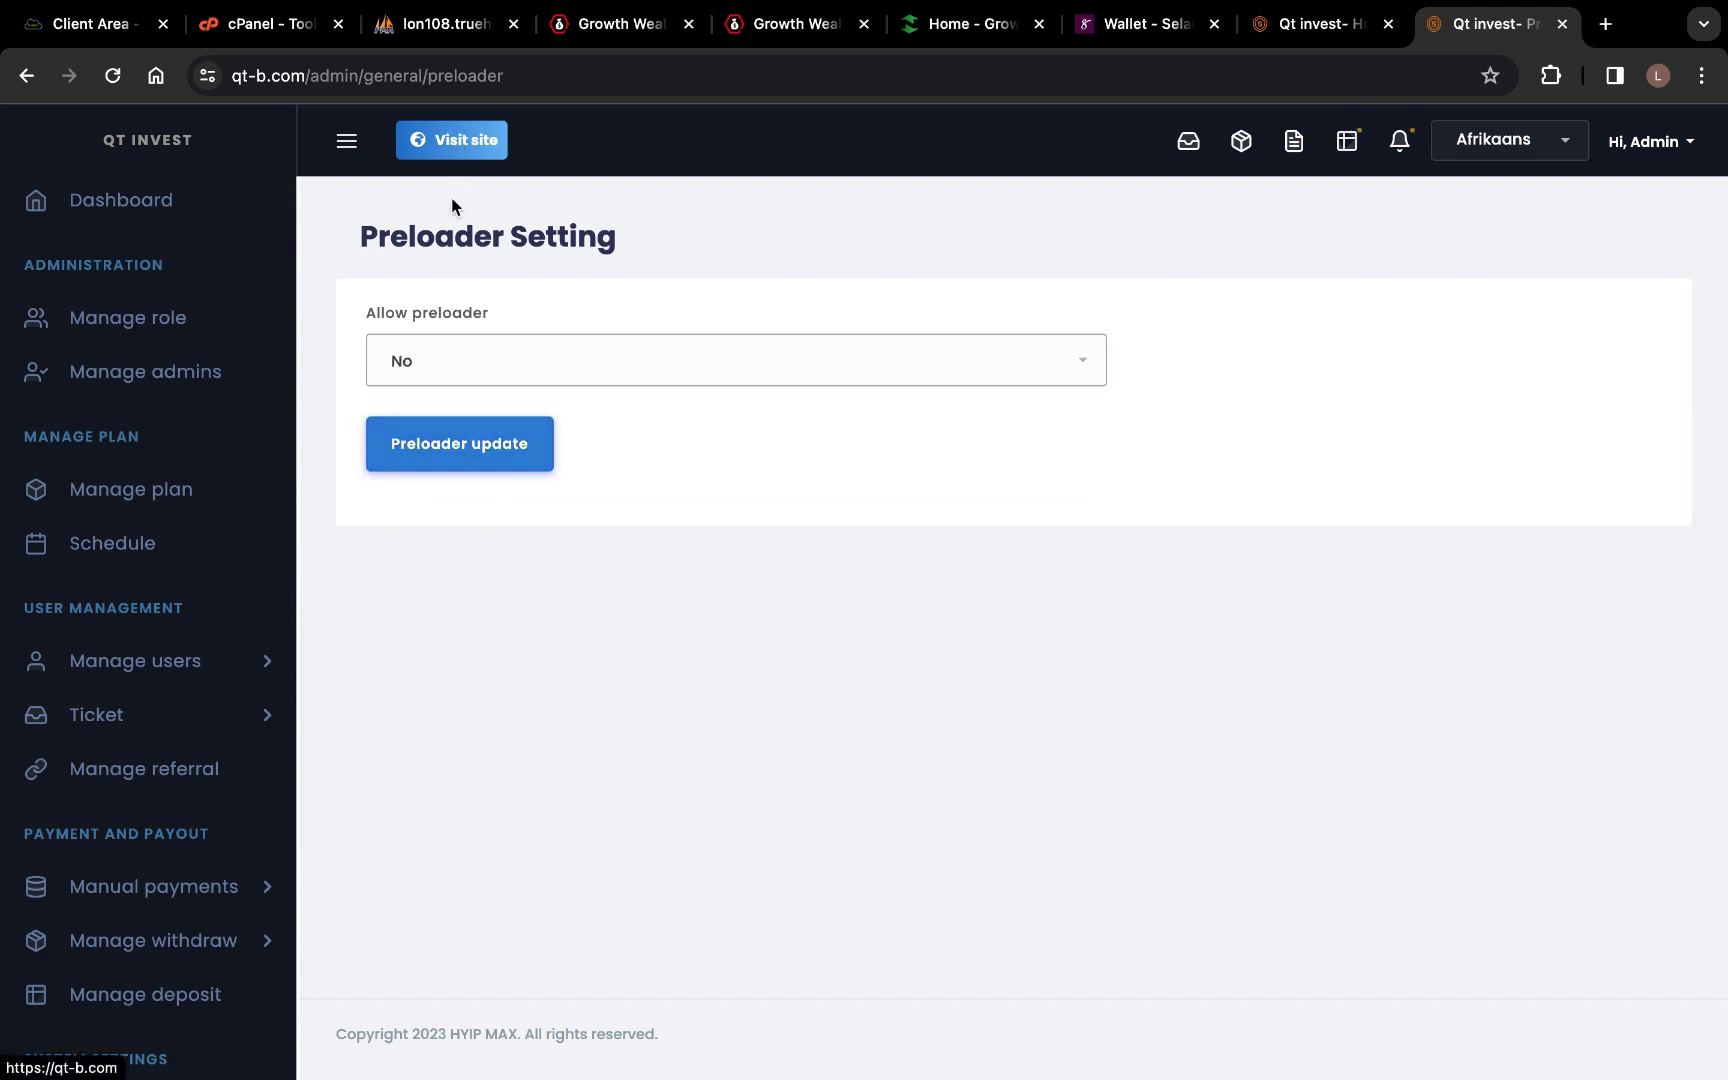
{"action": "left_click", "coordinate": [443, 457]}
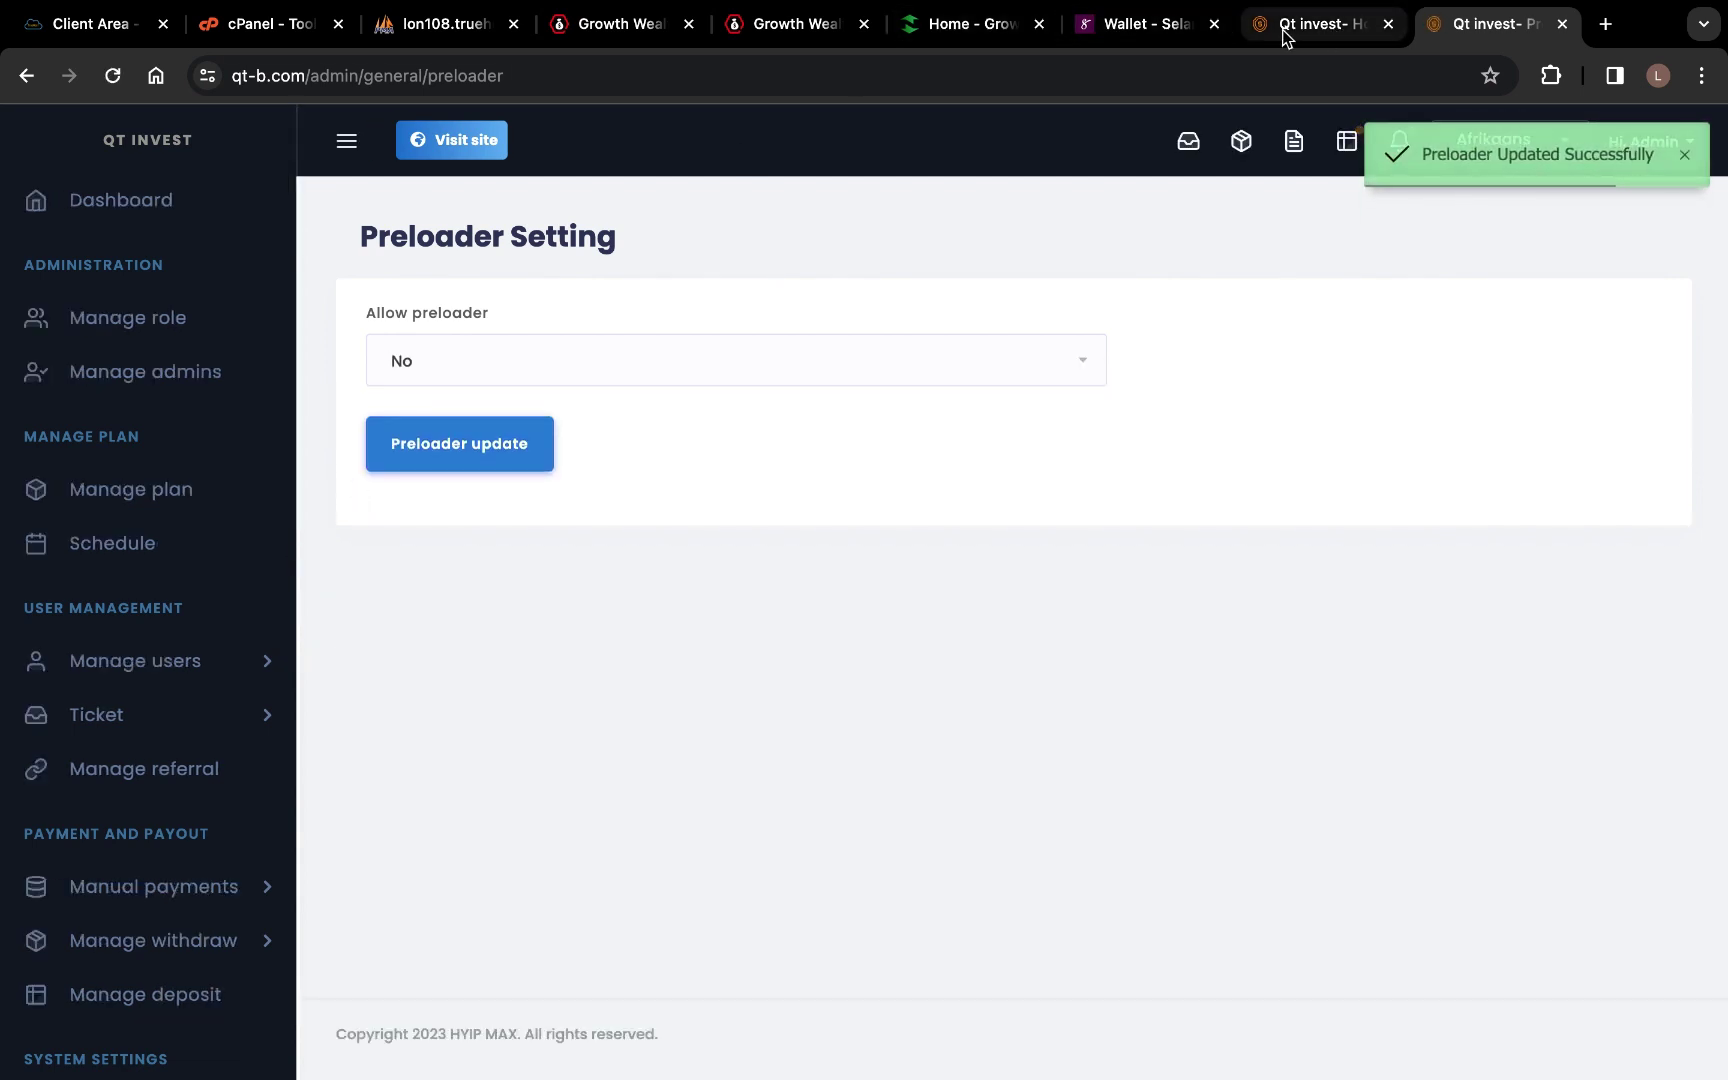
Reload the public homepage to check the changes, then return to the admin tab
{"action": "left_click", "coordinate": [1320, 24]}
{"action": "left_click", "coordinate": [642, 88]}
{"action": "key", "text": "Return"}
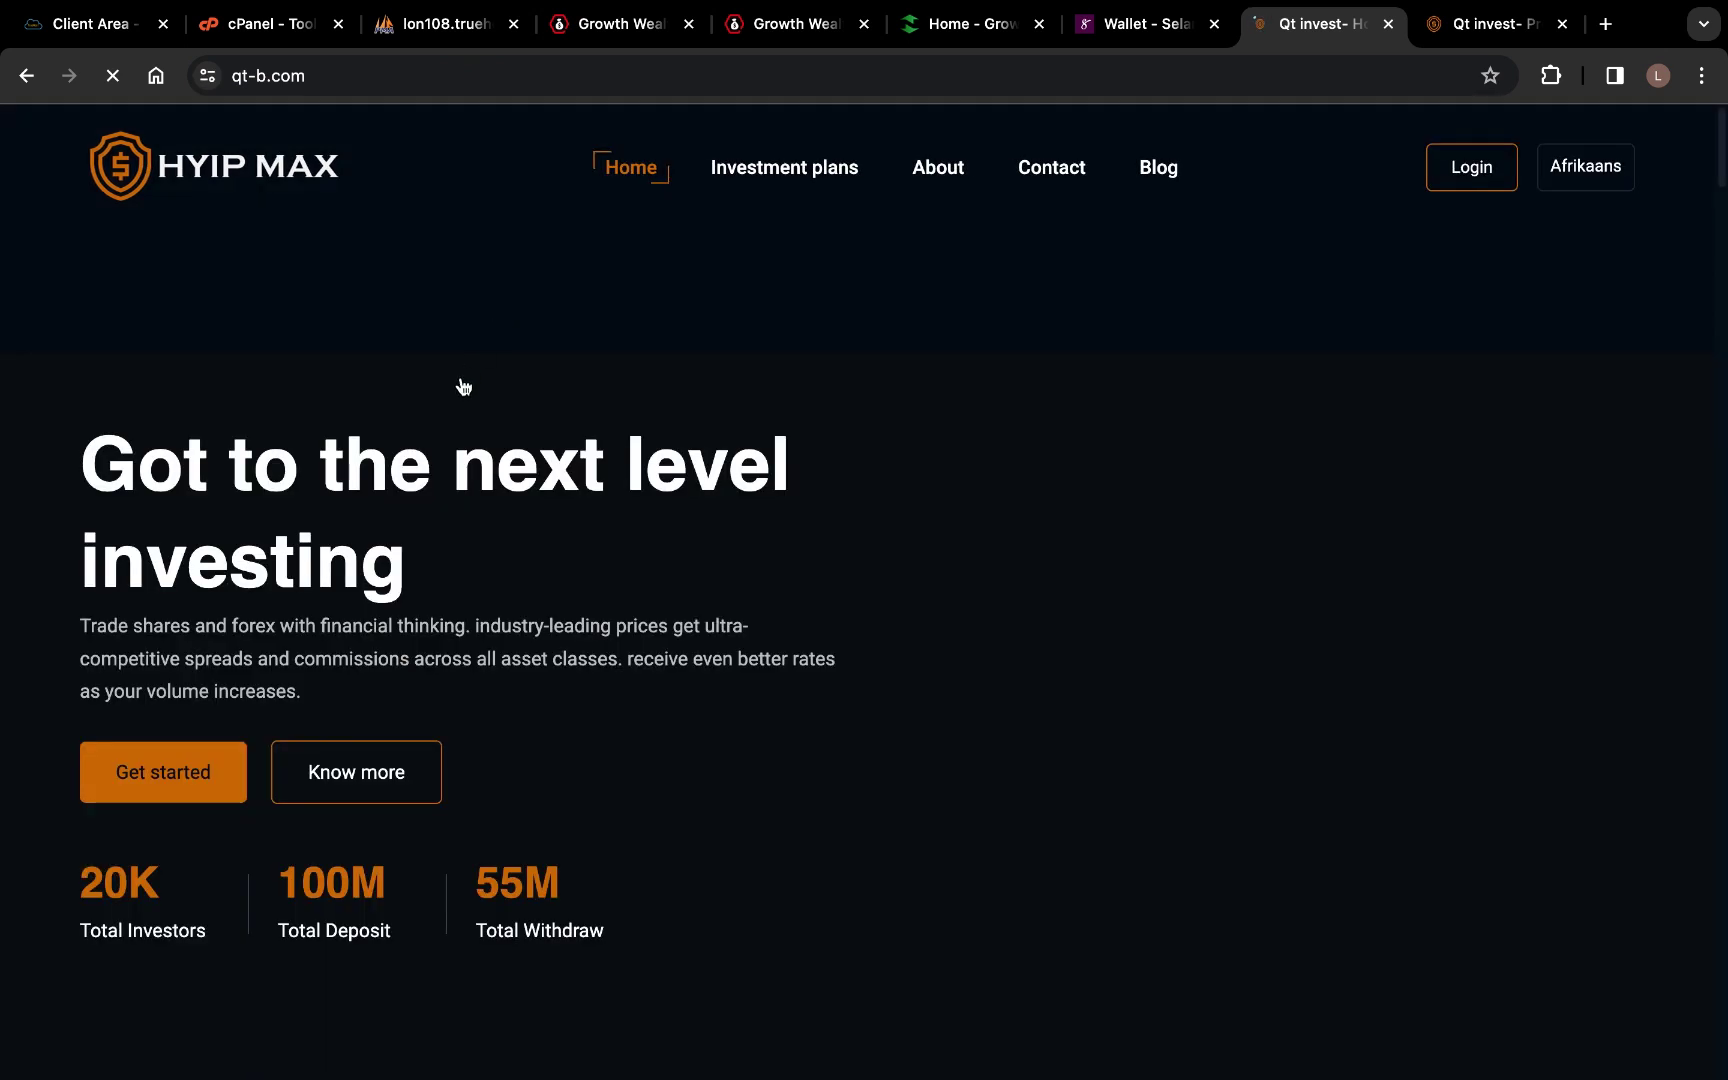
{"action": "scroll", "coordinate": [752, 653], "scroll_direction": "down", "scroll_amount": 20}
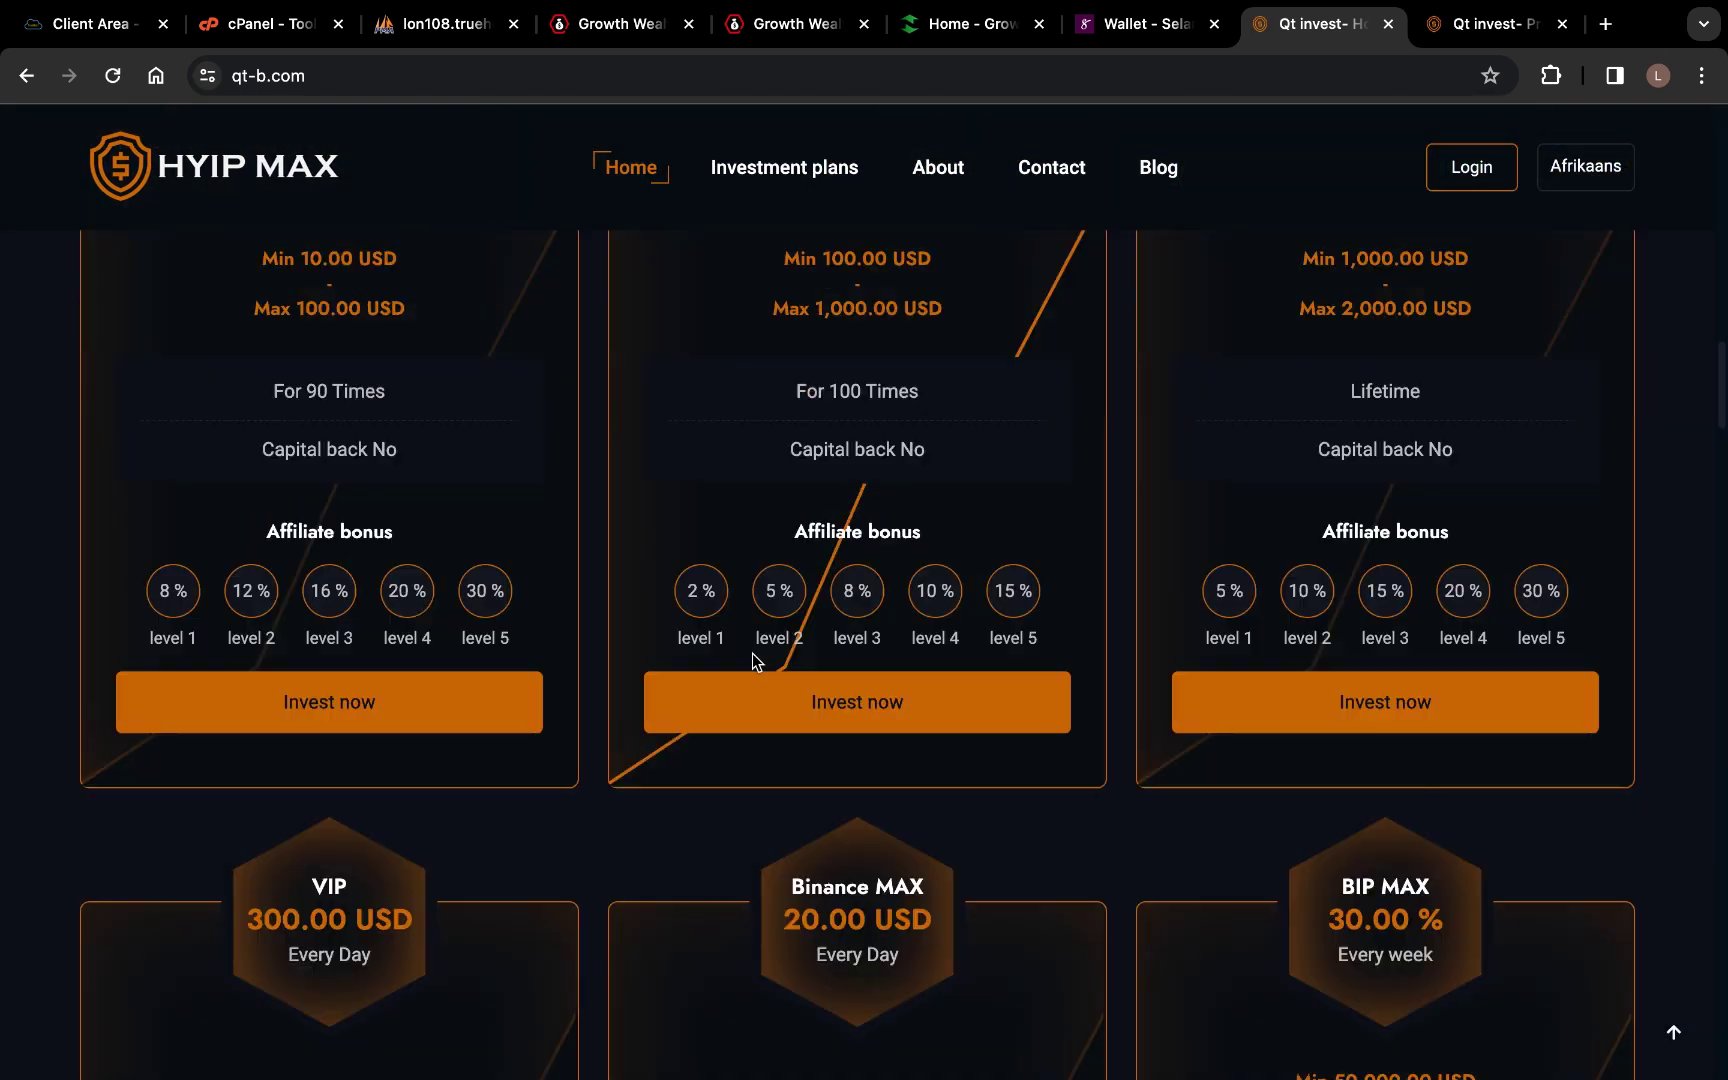
{"action": "scroll", "coordinate": [791, 638], "scroll_direction": "down", "scroll_amount": 8}
{"action": "left_click", "coordinate": [1490, 23]}
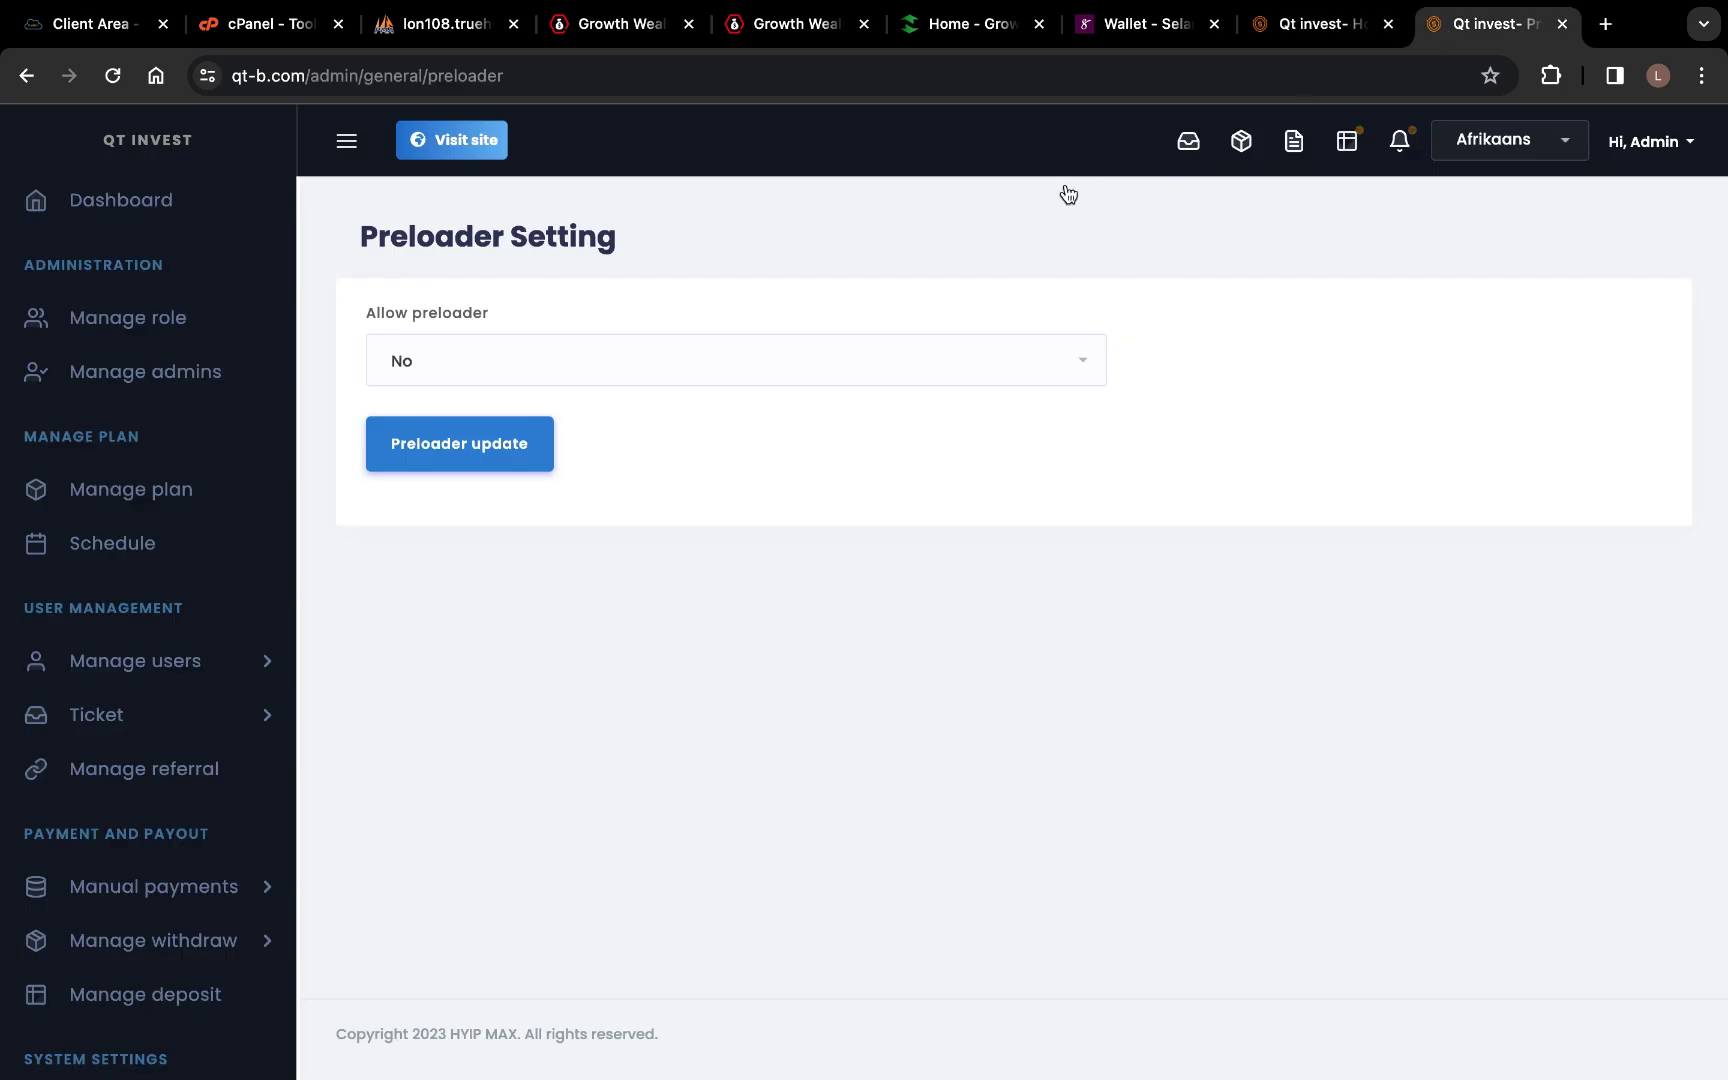
{"action": "scroll", "coordinate": [105, 715], "scroll_direction": "down", "scroll_amount": 7}
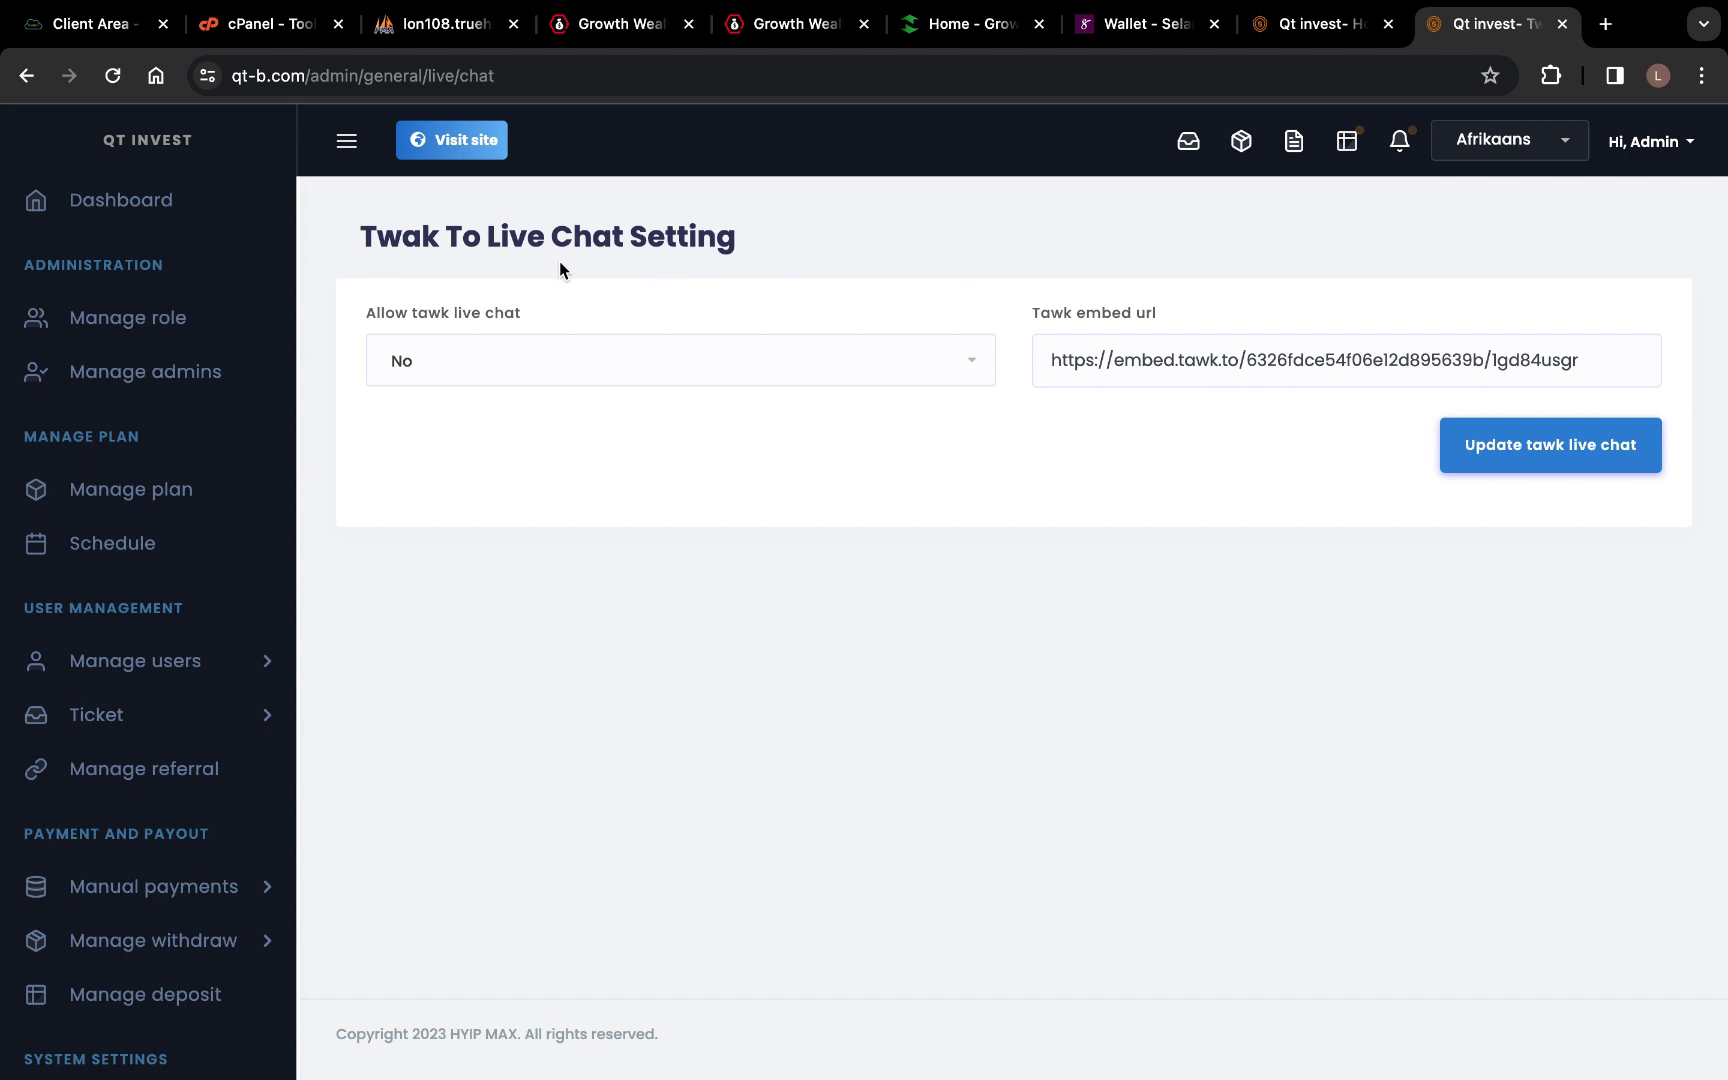
Review the Allow tawk live chat options, leave it at No, and glance at the public site
{"action": "left_click", "coordinate": [463, 353]}
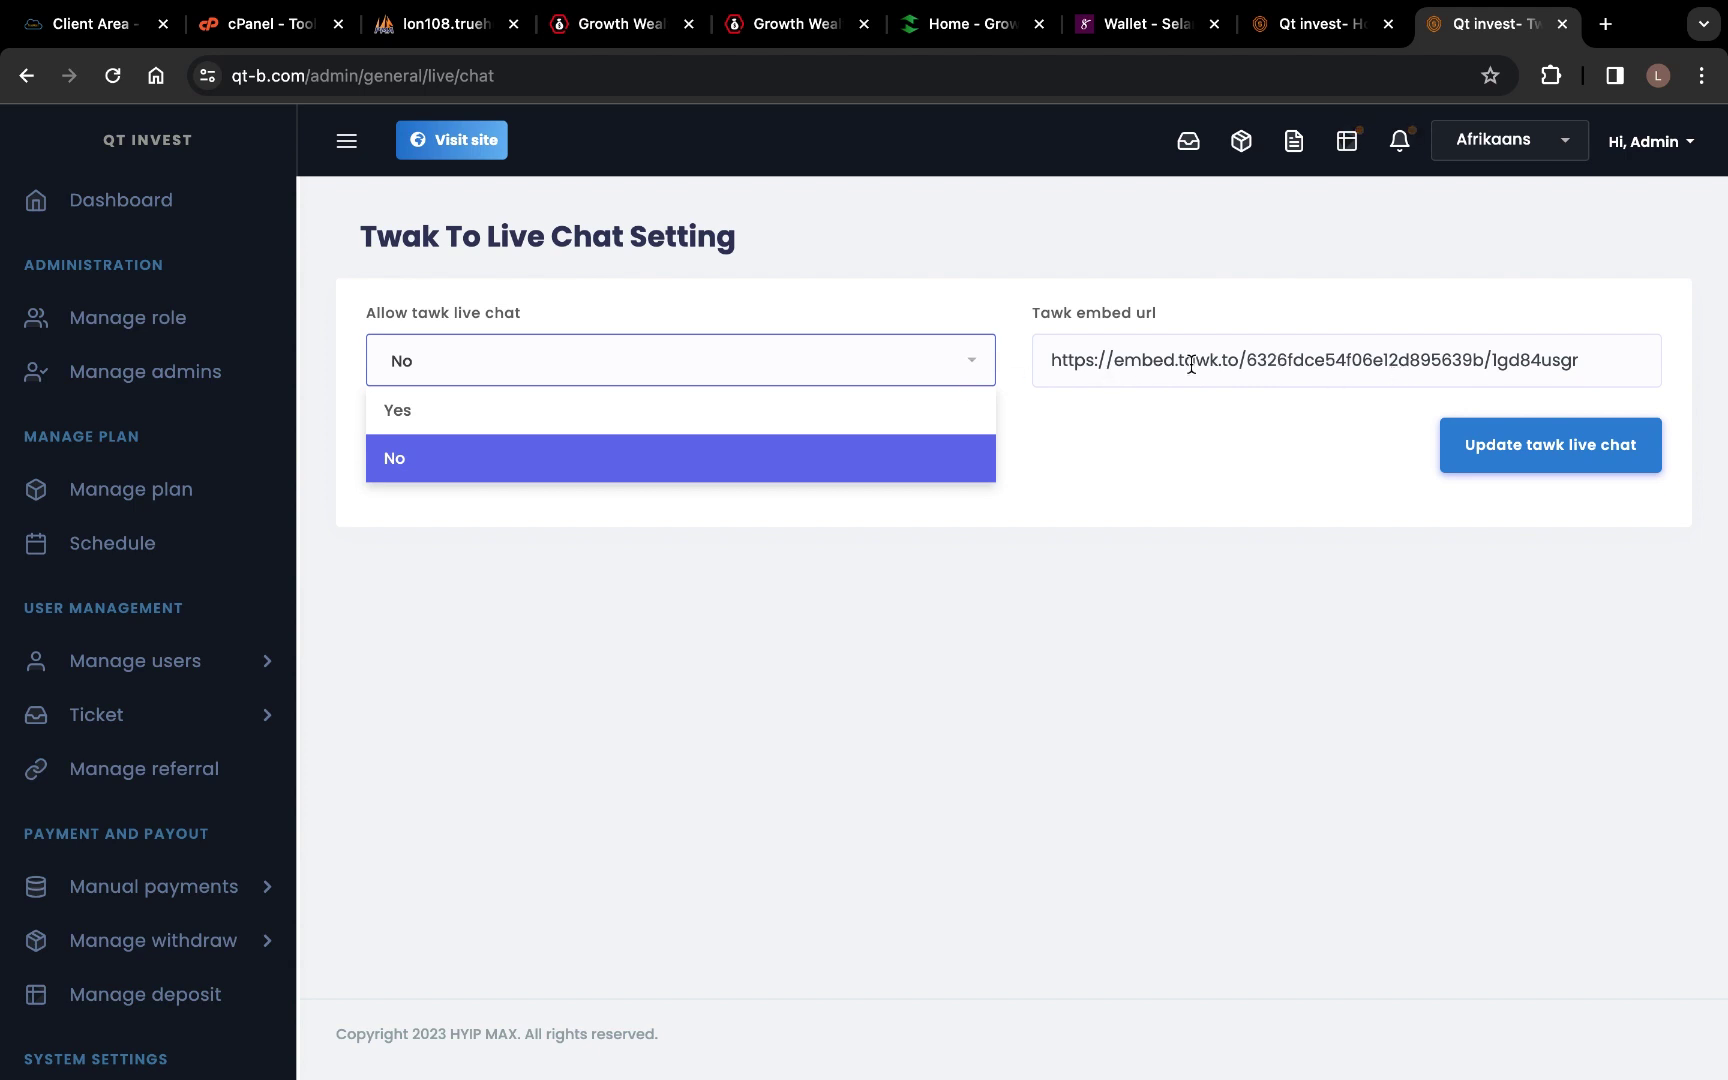
{"action": "left_click", "coordinate": [1313, 24]}
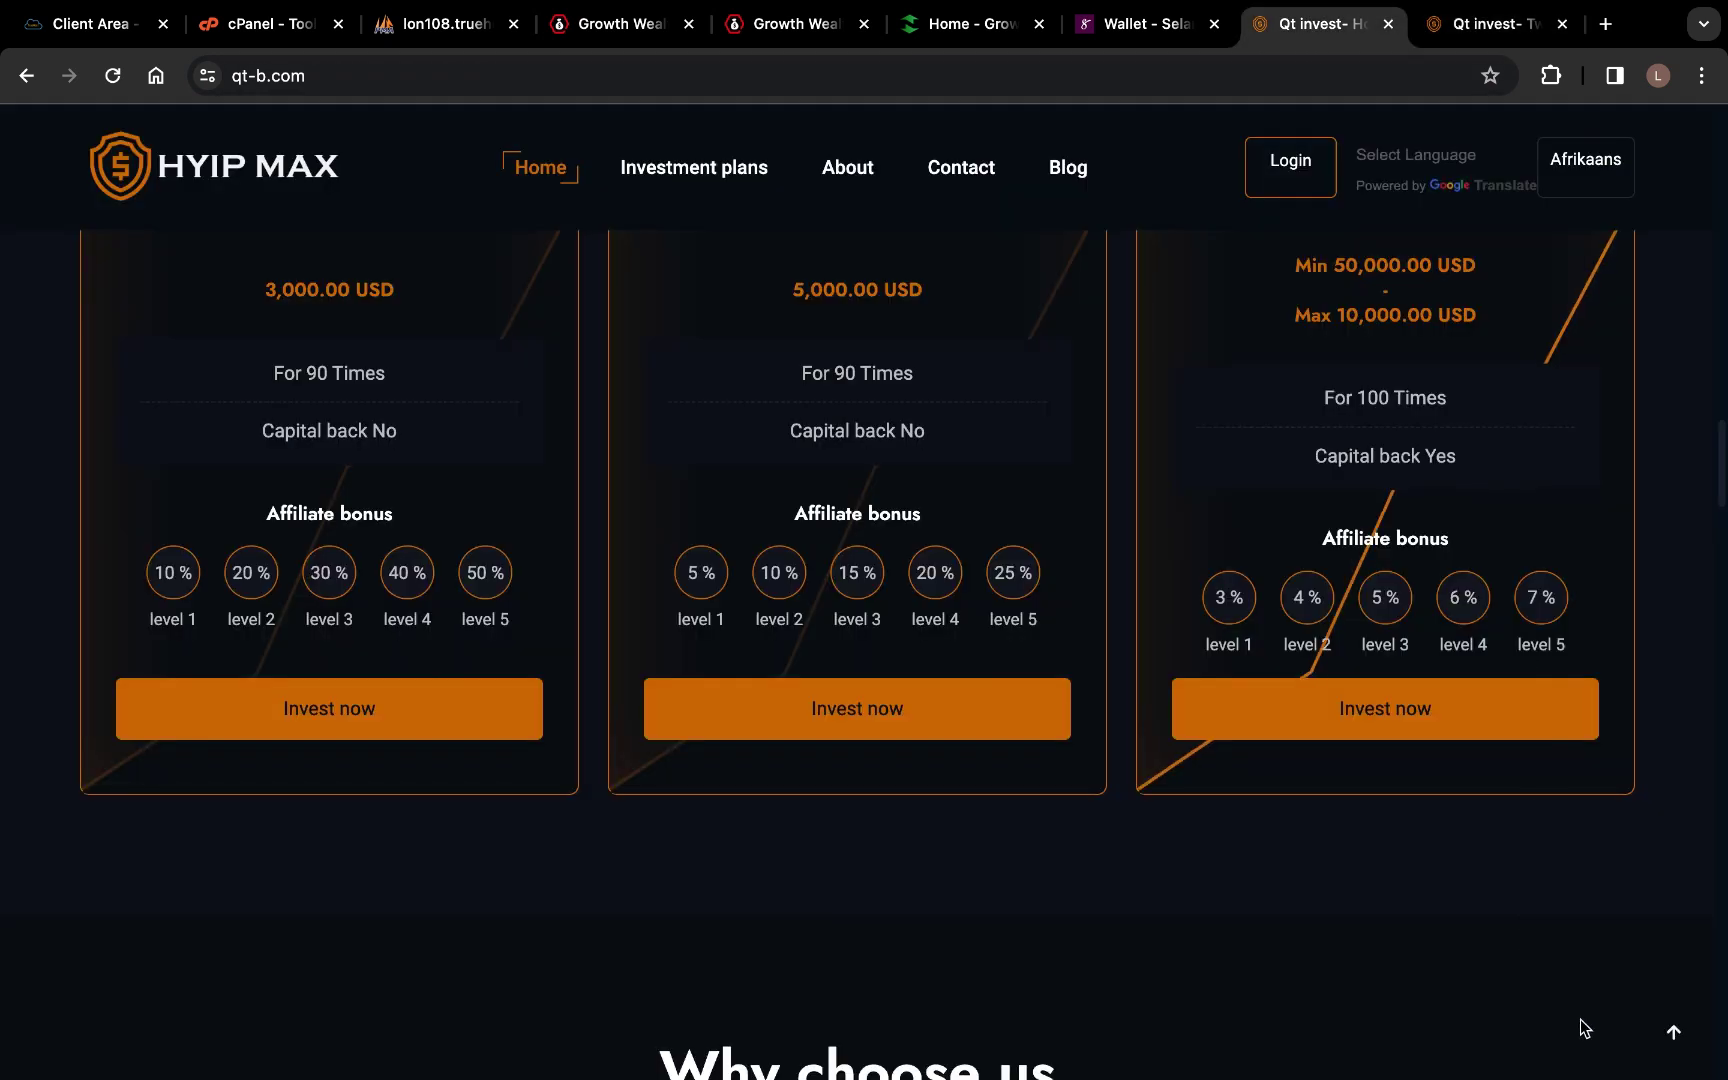
{"action": "left_click", "coordinate": [1466, 26]}
Expand Manage language in the sidebar and open the site language list
{"action": "scroll", "coordinate": [93, 718], "scroll_direction": "down", "scroll_amount": 5}
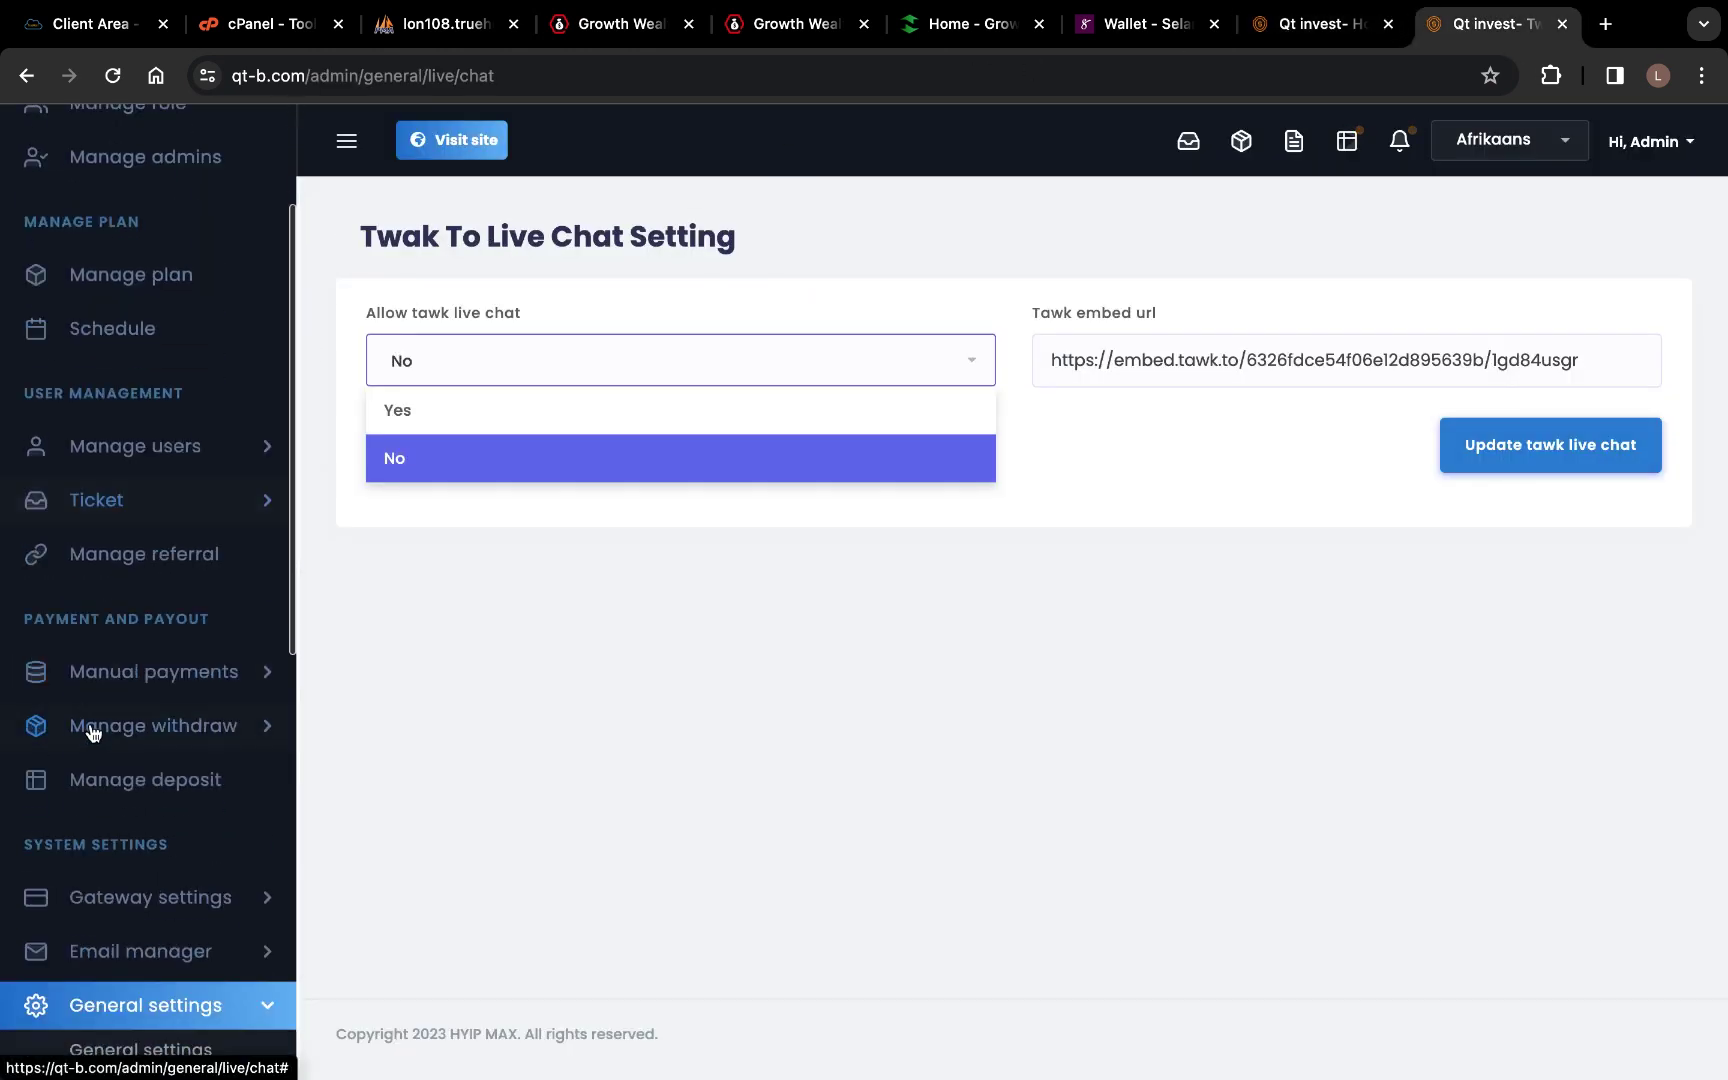
{"action": "scroll", "coordinate": [178, 750], "scroll_direction": "down", "scroll_amount": 2}
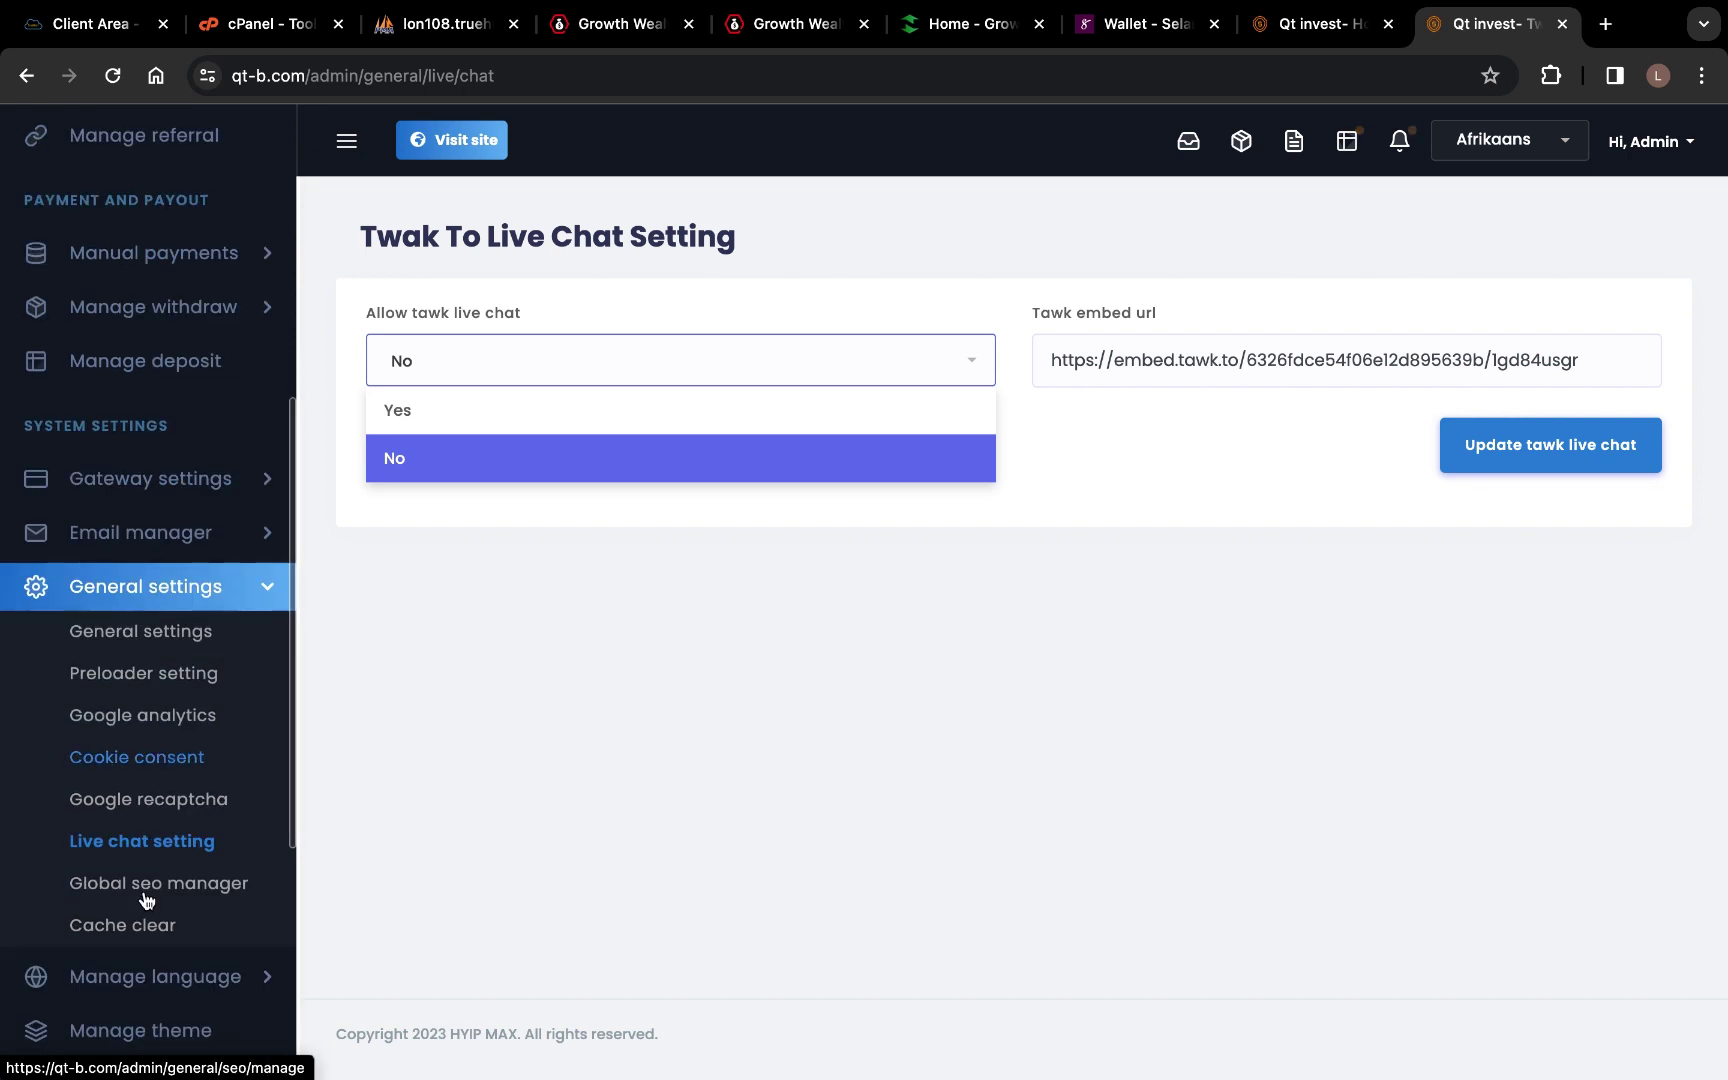
{"action": "scroll", "coordinate": [150, 895], "scroll_direction": "down", "scroll_amount": 2}
{"action": "left_click", "coordinate": [243, 794]}
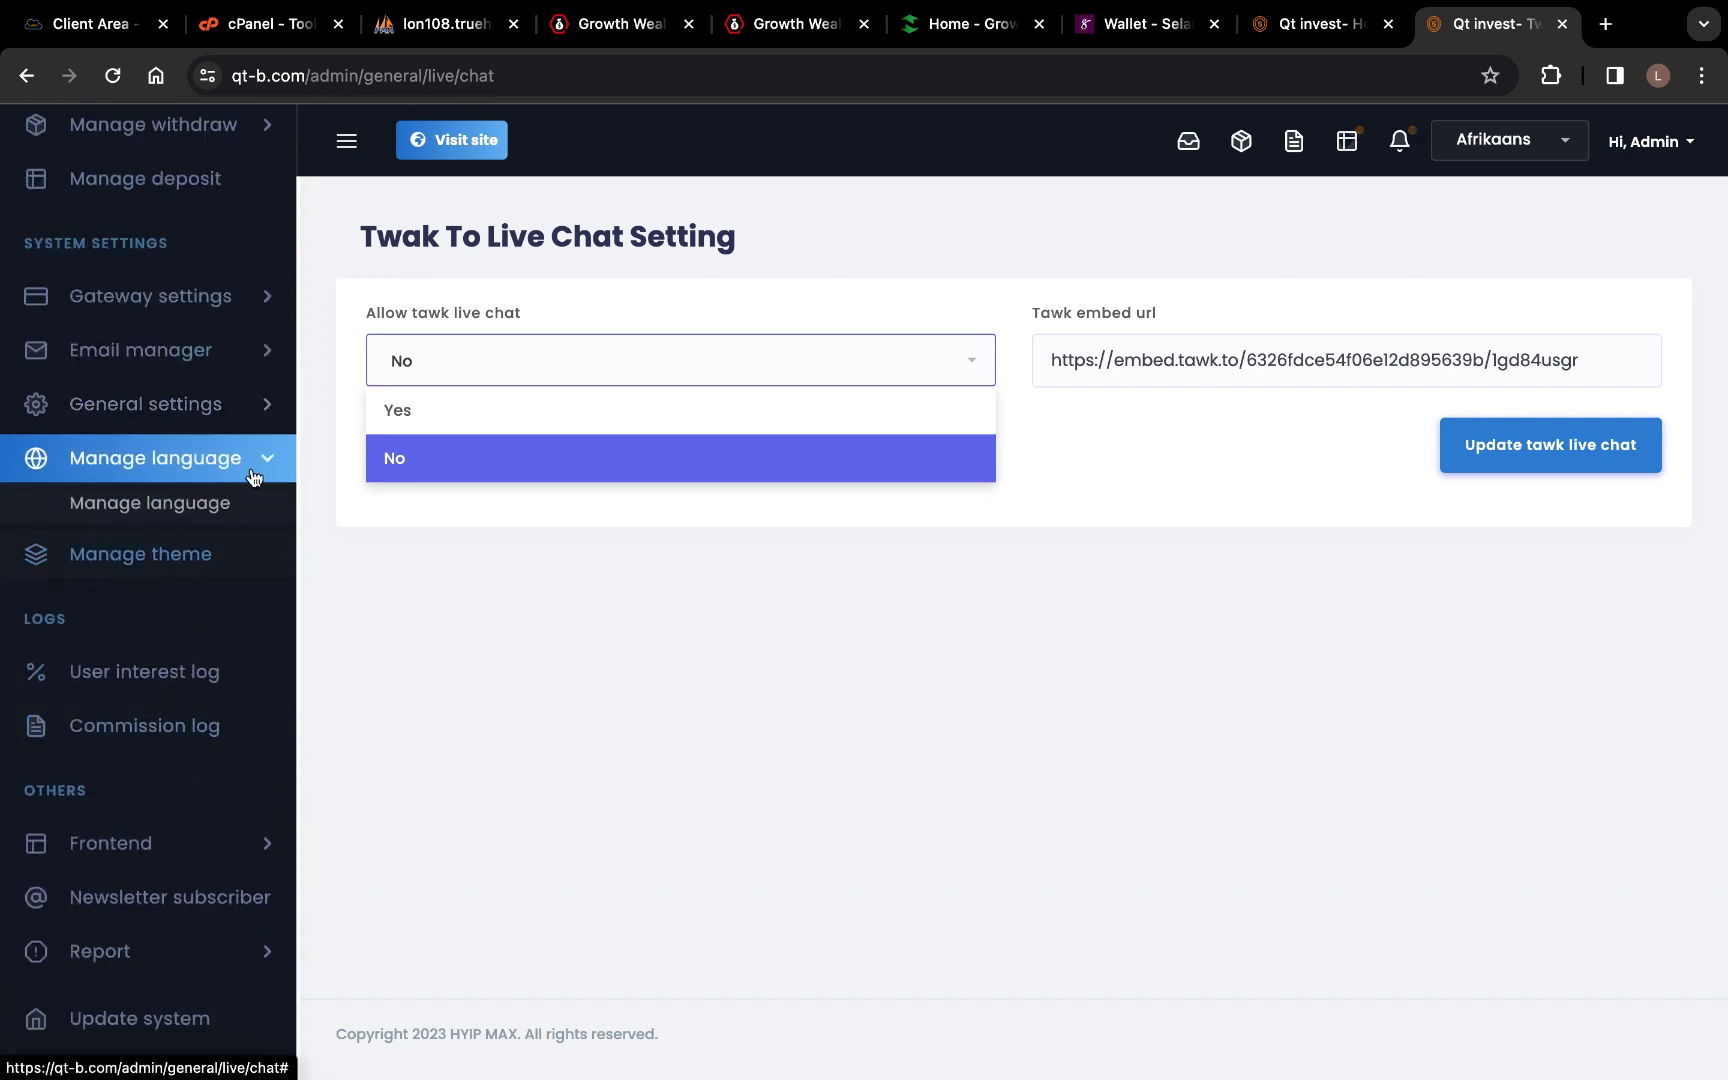
{"action": "left_click", "coordinate": [160, 503]}
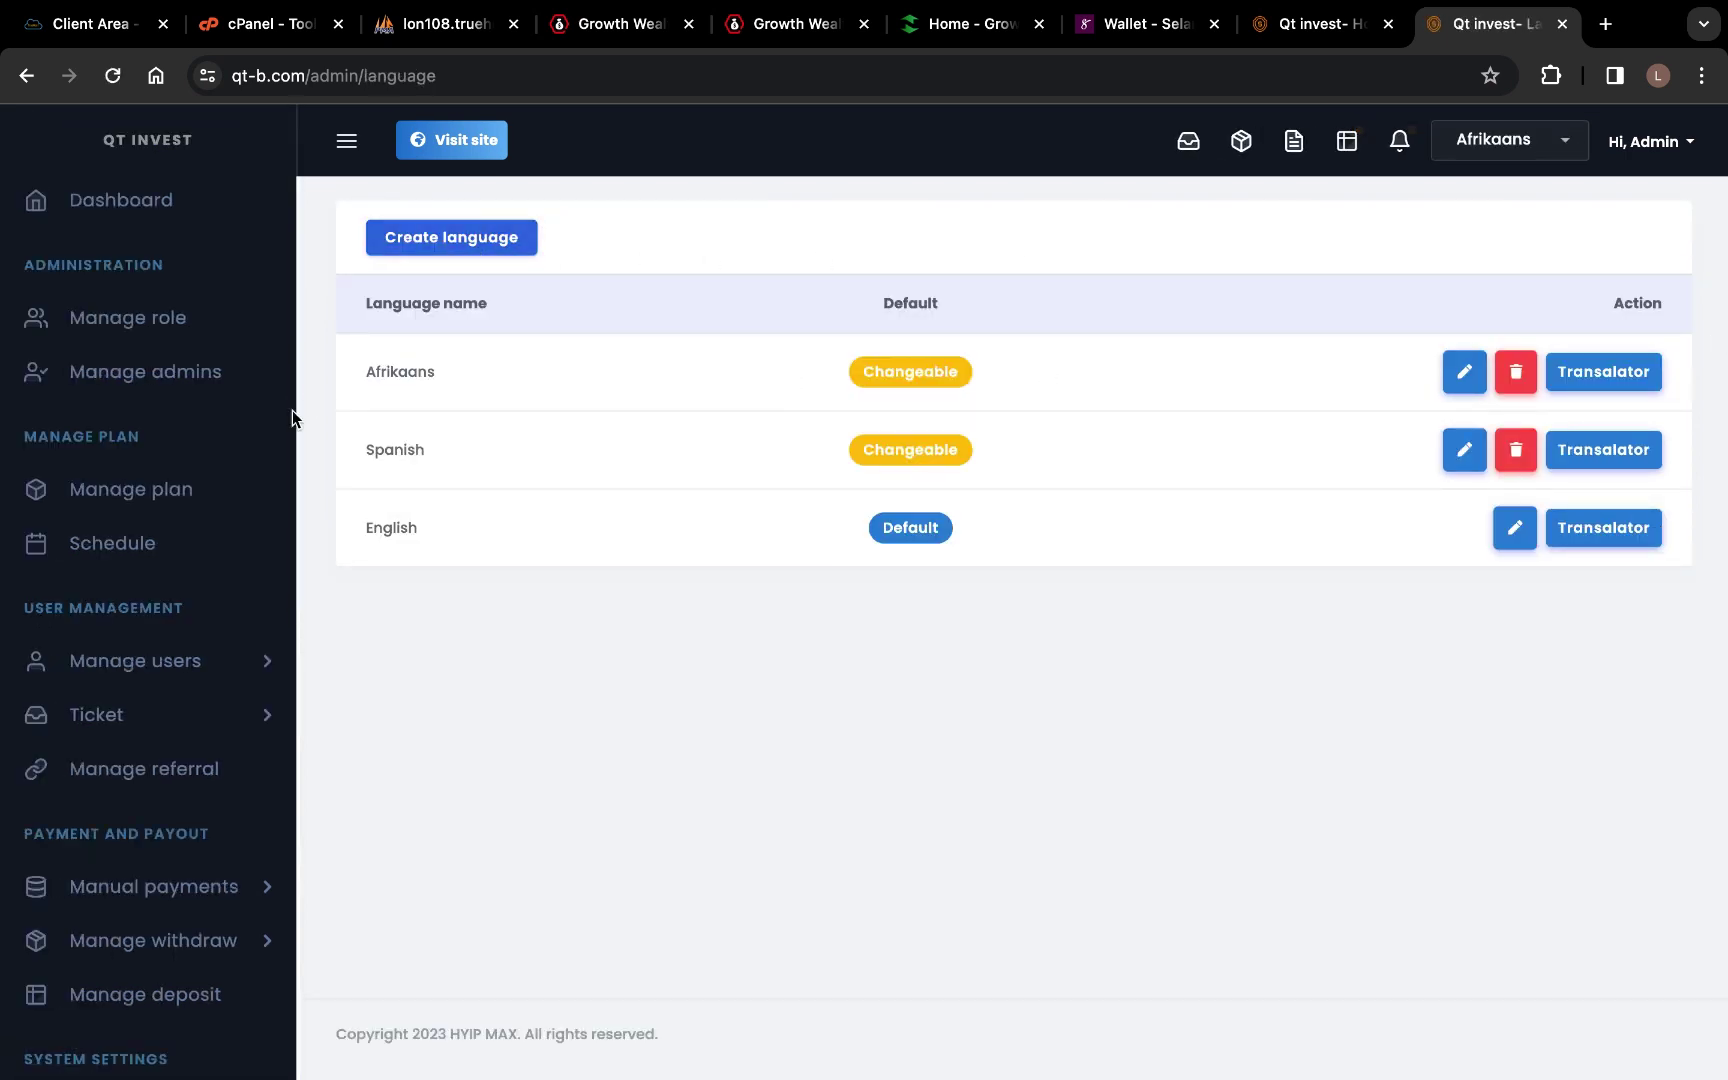
Scroll through the site language list and the Manage theme page
{"action": "scroll", "coordinate": [103, 785], "scroll_direction": "down", "scroll_amount": 5}
{"action": "scroll", "coordinate": [103, 782], "scroll_direction": "down", "scroll_amount": 4}
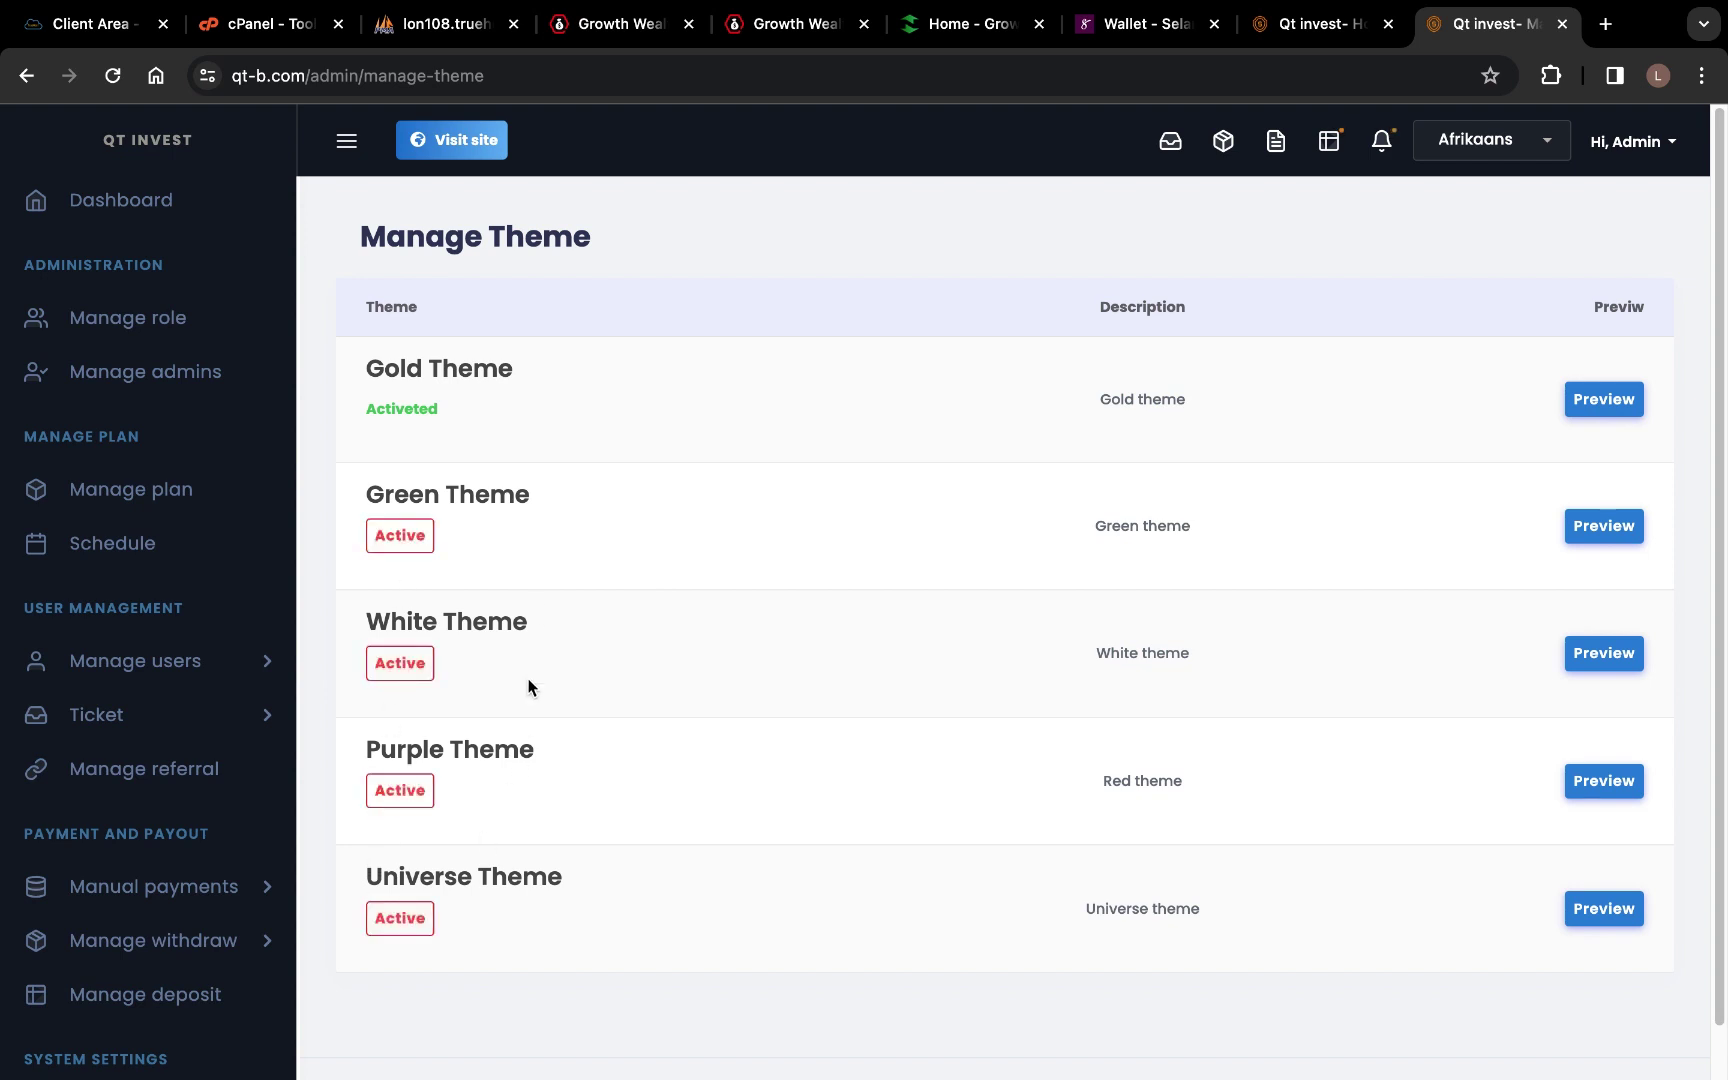
{"action": "scroll", "coordinate": [111, 857], "scroll_direction": "down", "scroll_amount": 3}
{"action": "scroll", "coordinate": [111, 857], "scroll_direction": "down", "scroll_amount": 10}
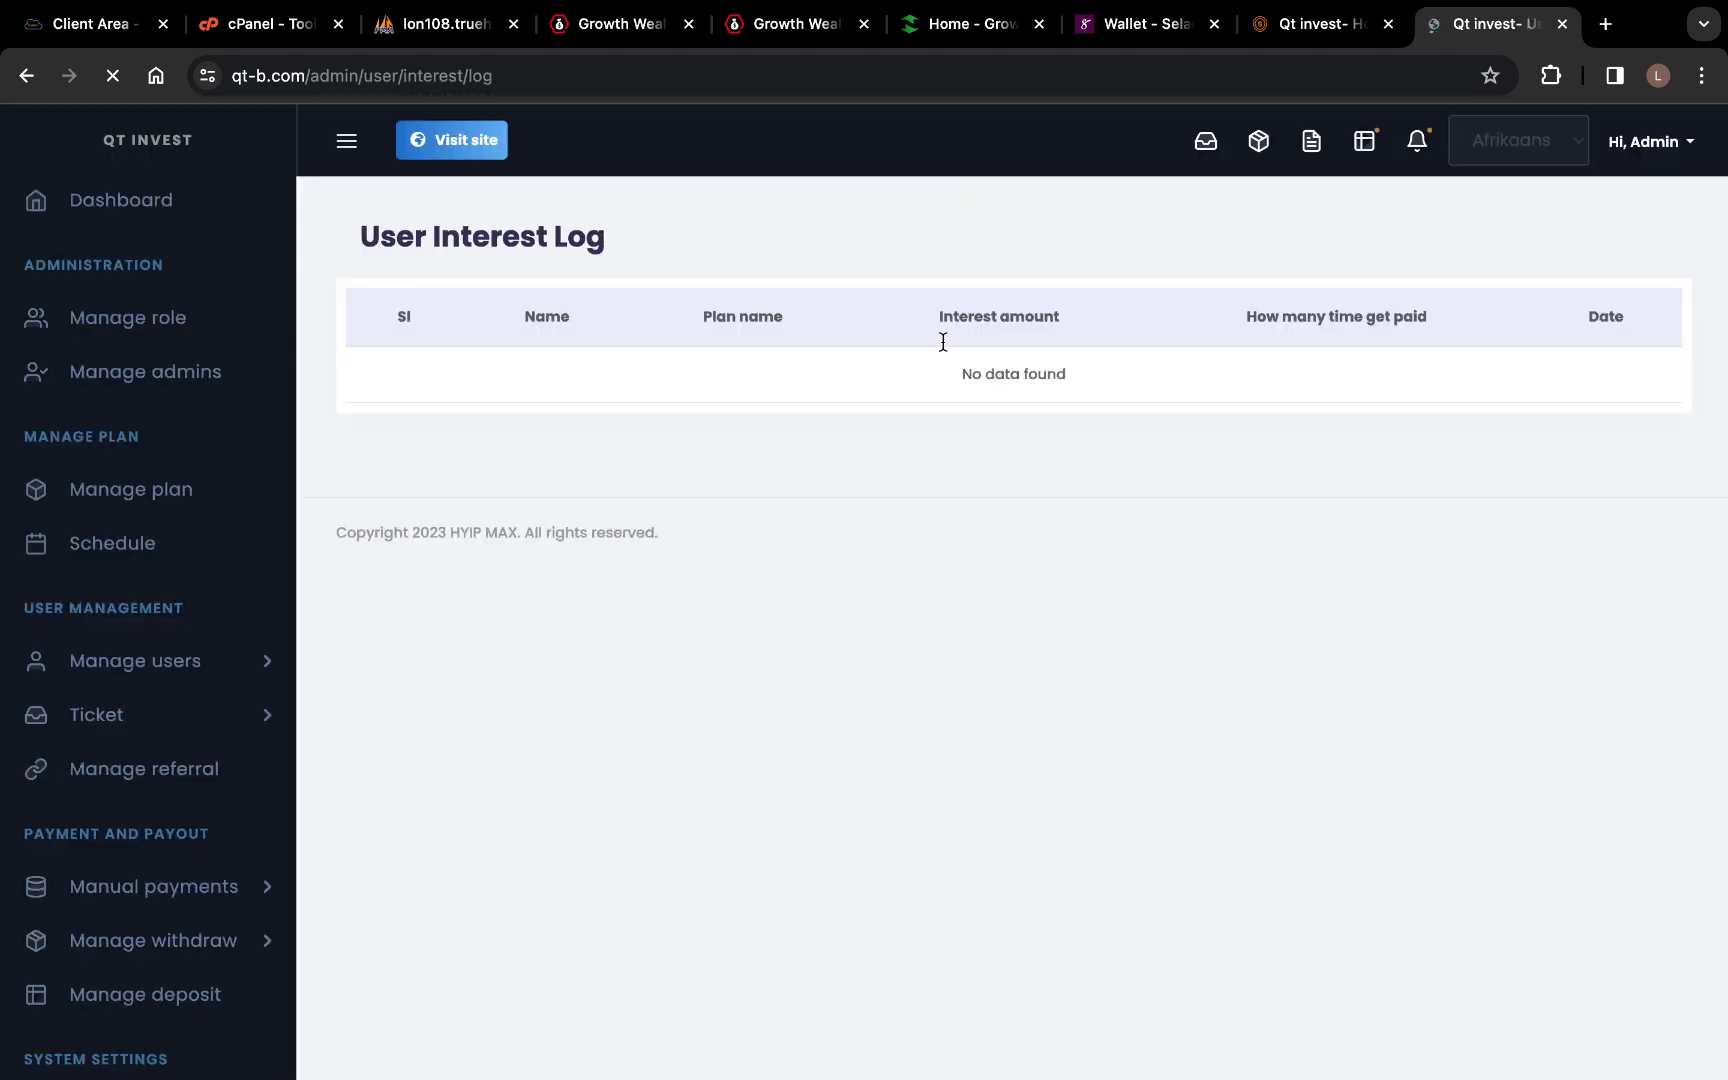
Expand Frontend in the sidebar and bring up the About Section editor
{"action": "scroll", "coordinate": [230, 790], "scroll_direction": "down", "scroll_amount": 9}
{"action": "scroll", "coordinate": [240, 800], "scroll_direction": "down", "scroll_amount": 6}
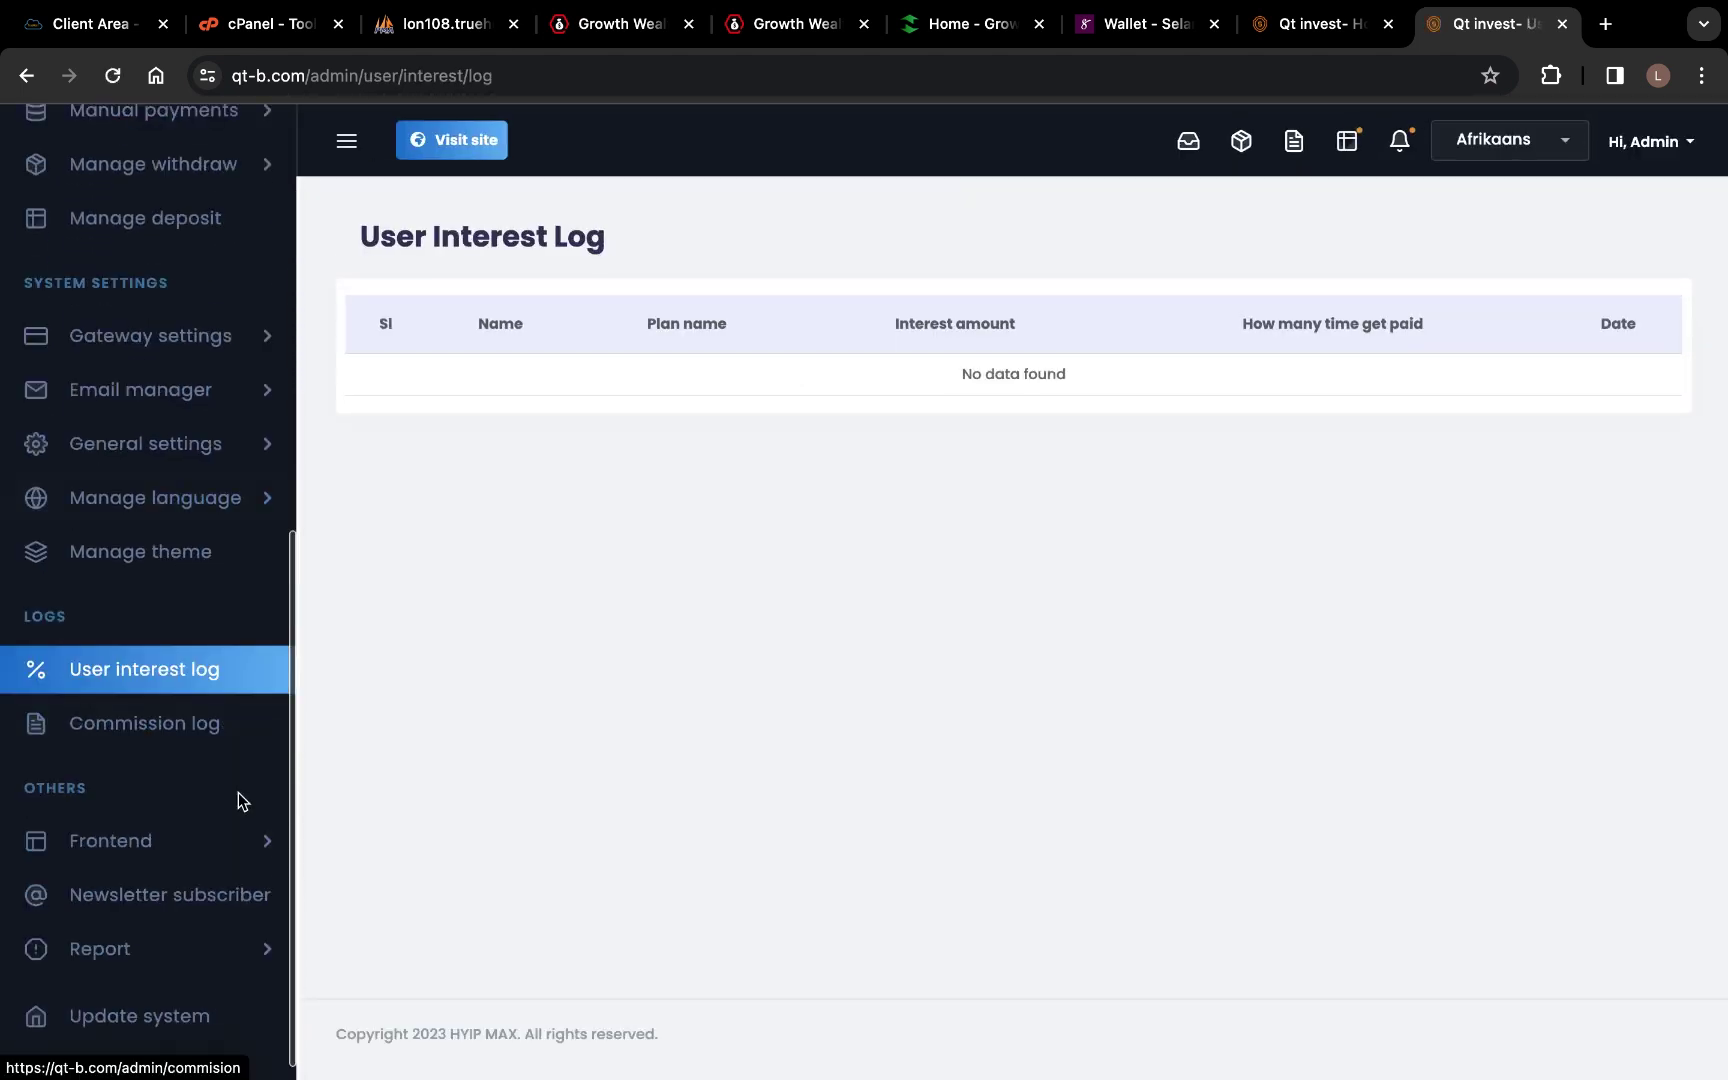
{"action": "left_click", "coordinate": [181, 850]}
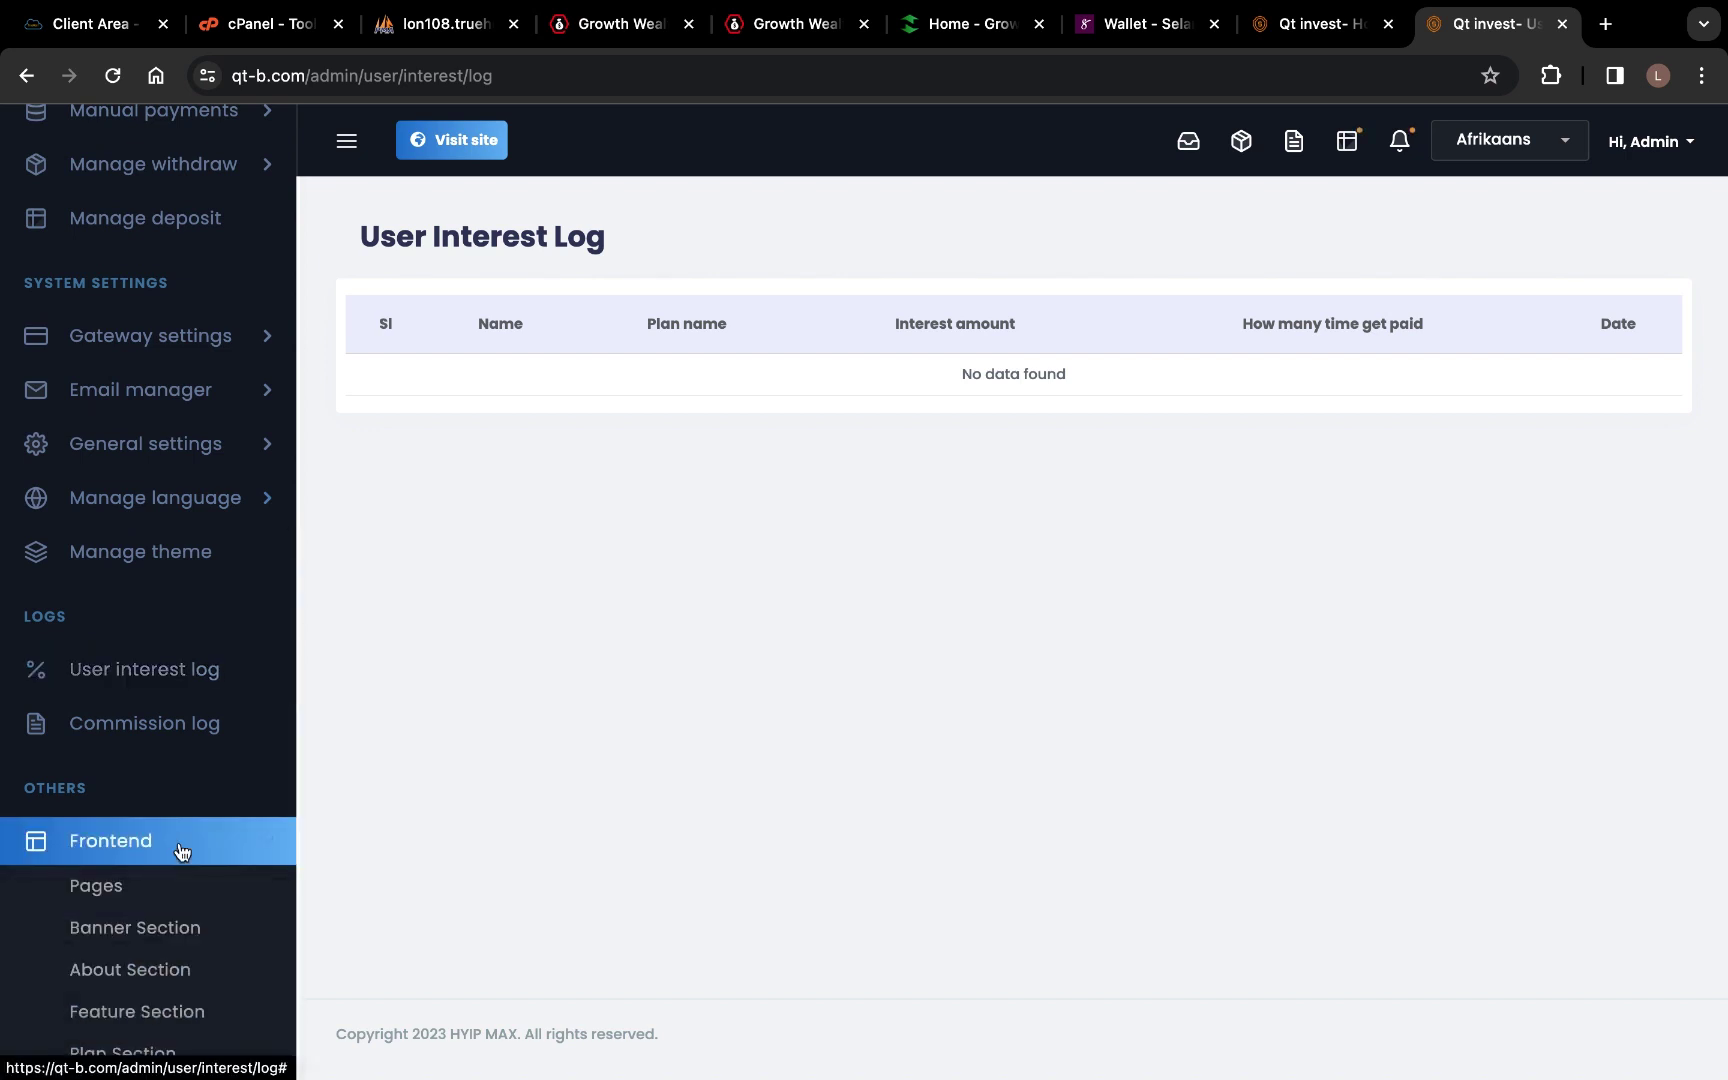
{"action": "scroll", "coordinate": [150, 840], "scroll_direction": "down", "scroll_amount": 11}
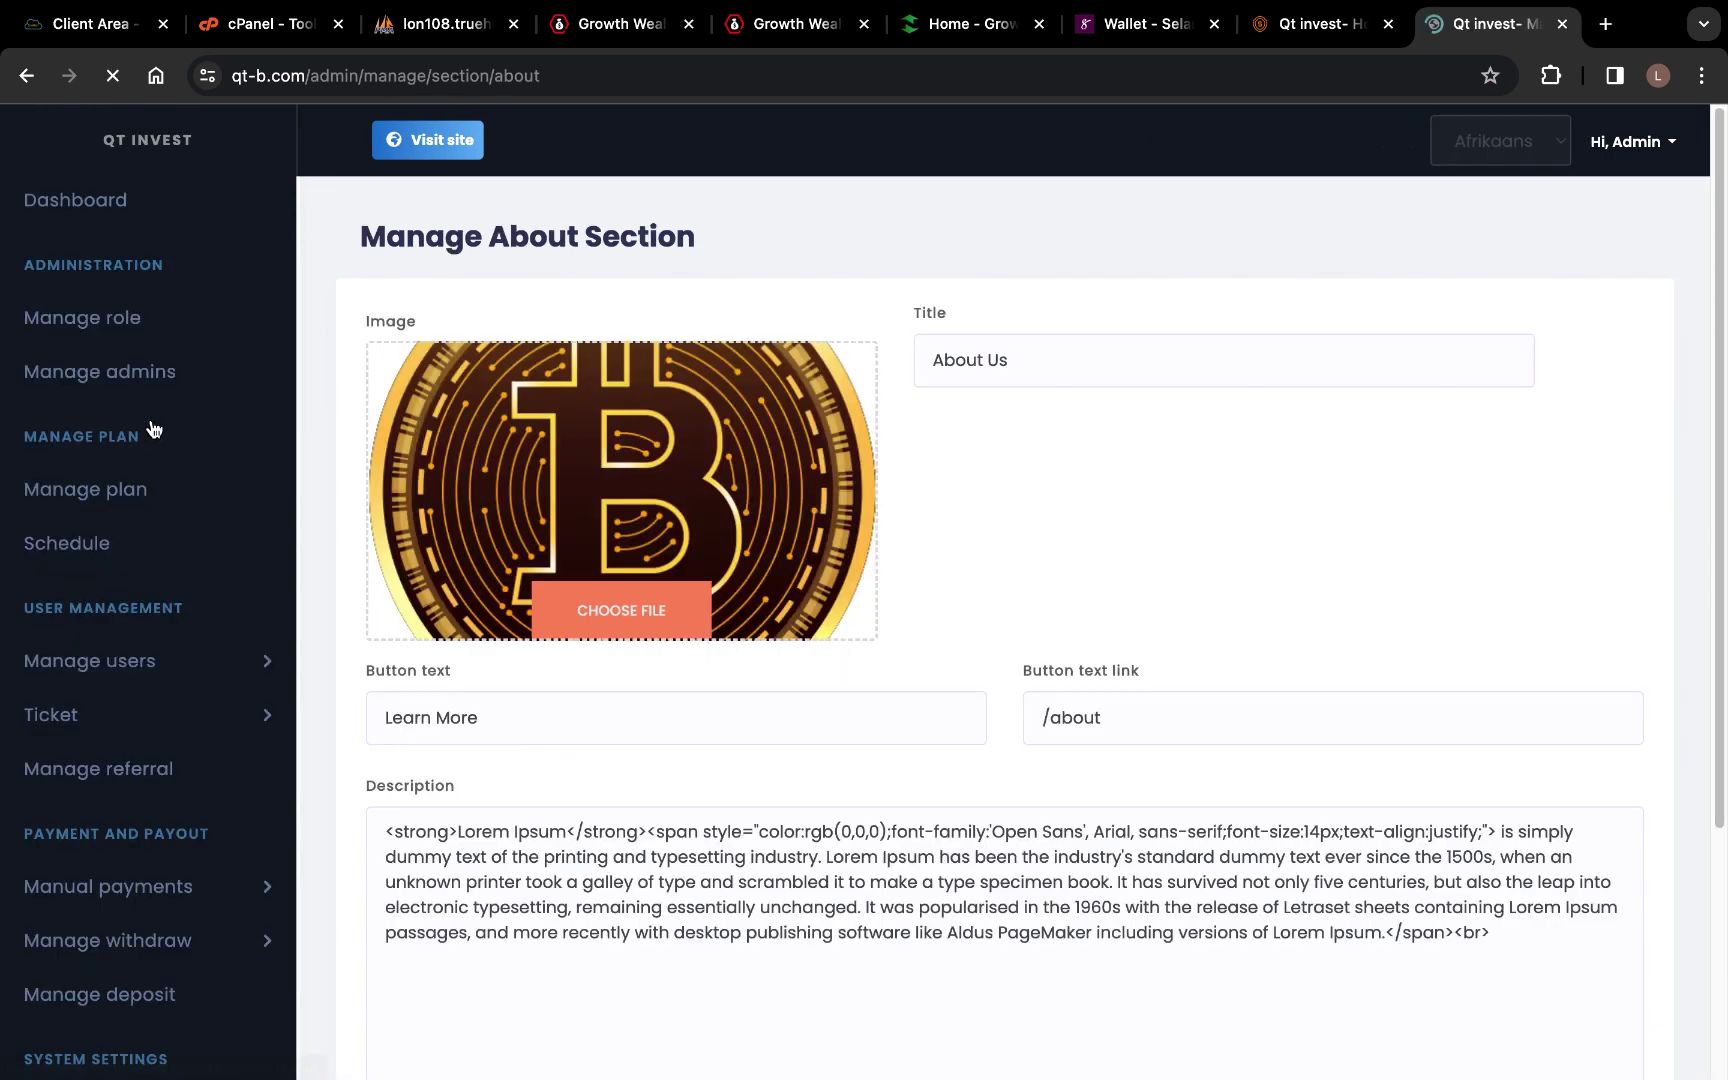
{"action": "scroll", "coordinate": [532, 865], "scroll_direction": "down", "scroll_amount": 4}
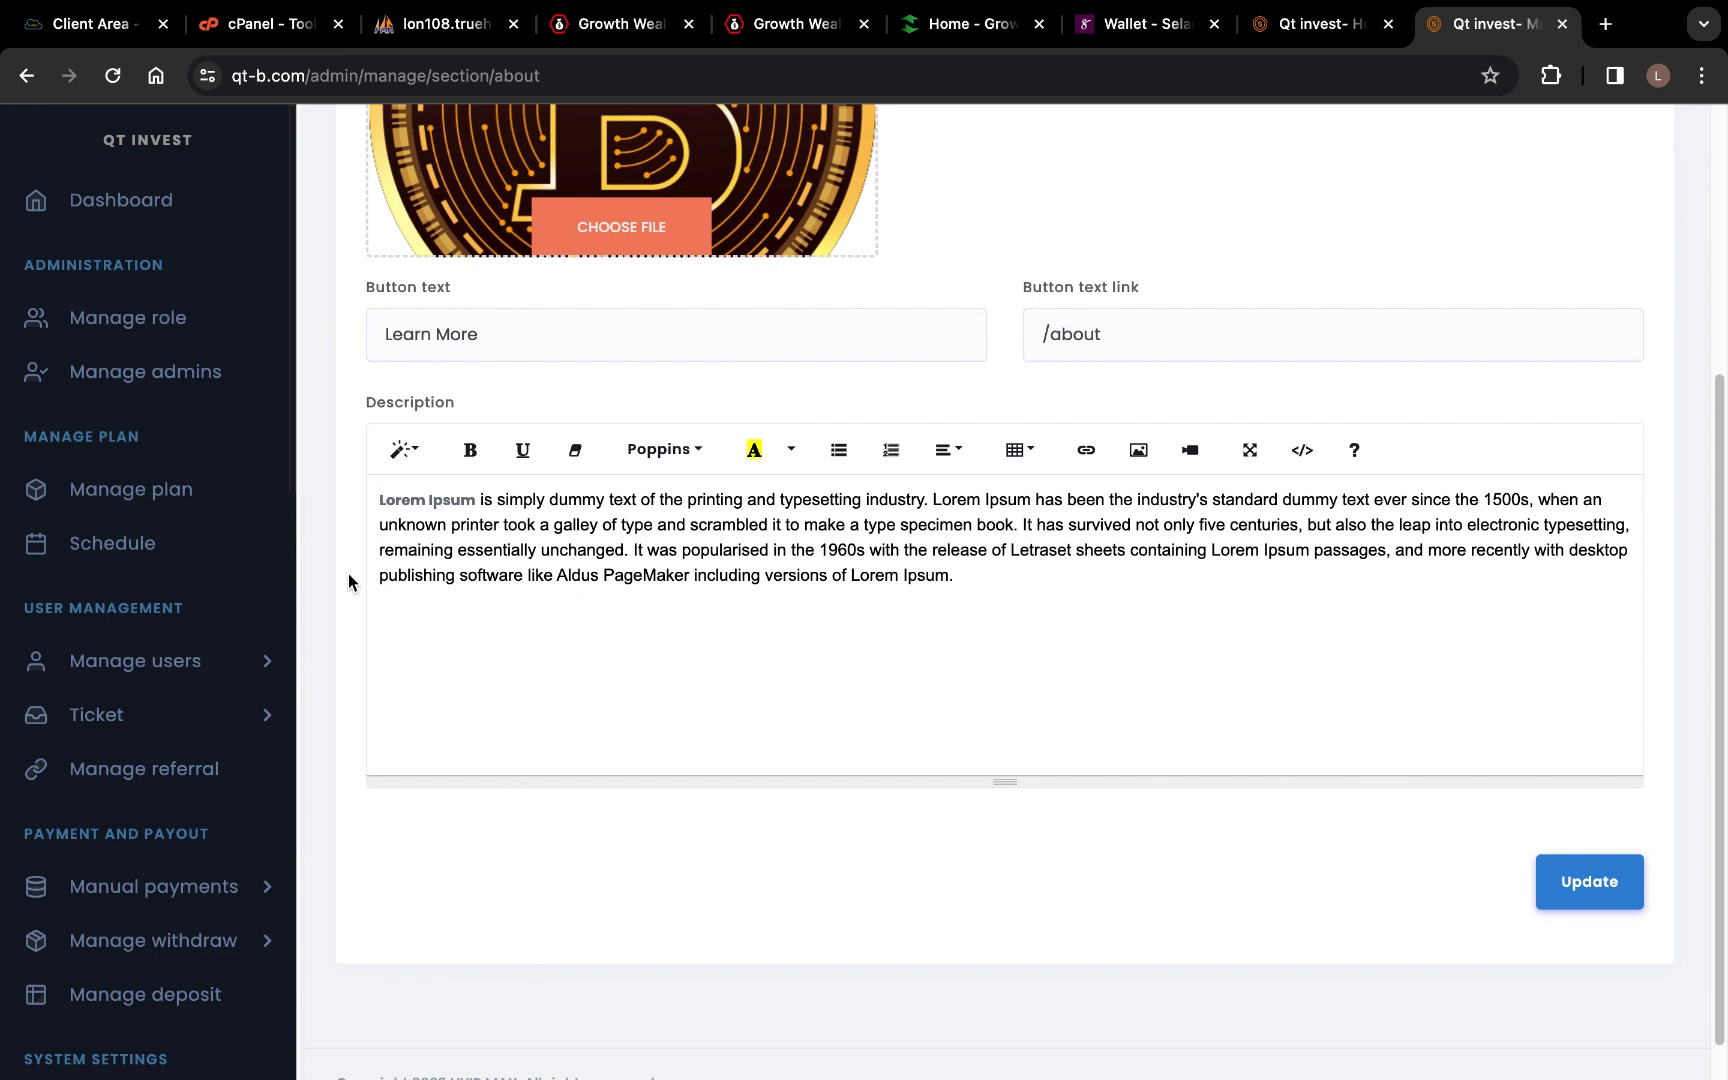
Review the About section's Lorem Ipsum description, briefly selecting part of its text
{"action": "left_click_drag", "start_coordinate": [390, 524], "coordinate": [478, 478]}
{"action": "left_click", "coordinate": [789, 551]}
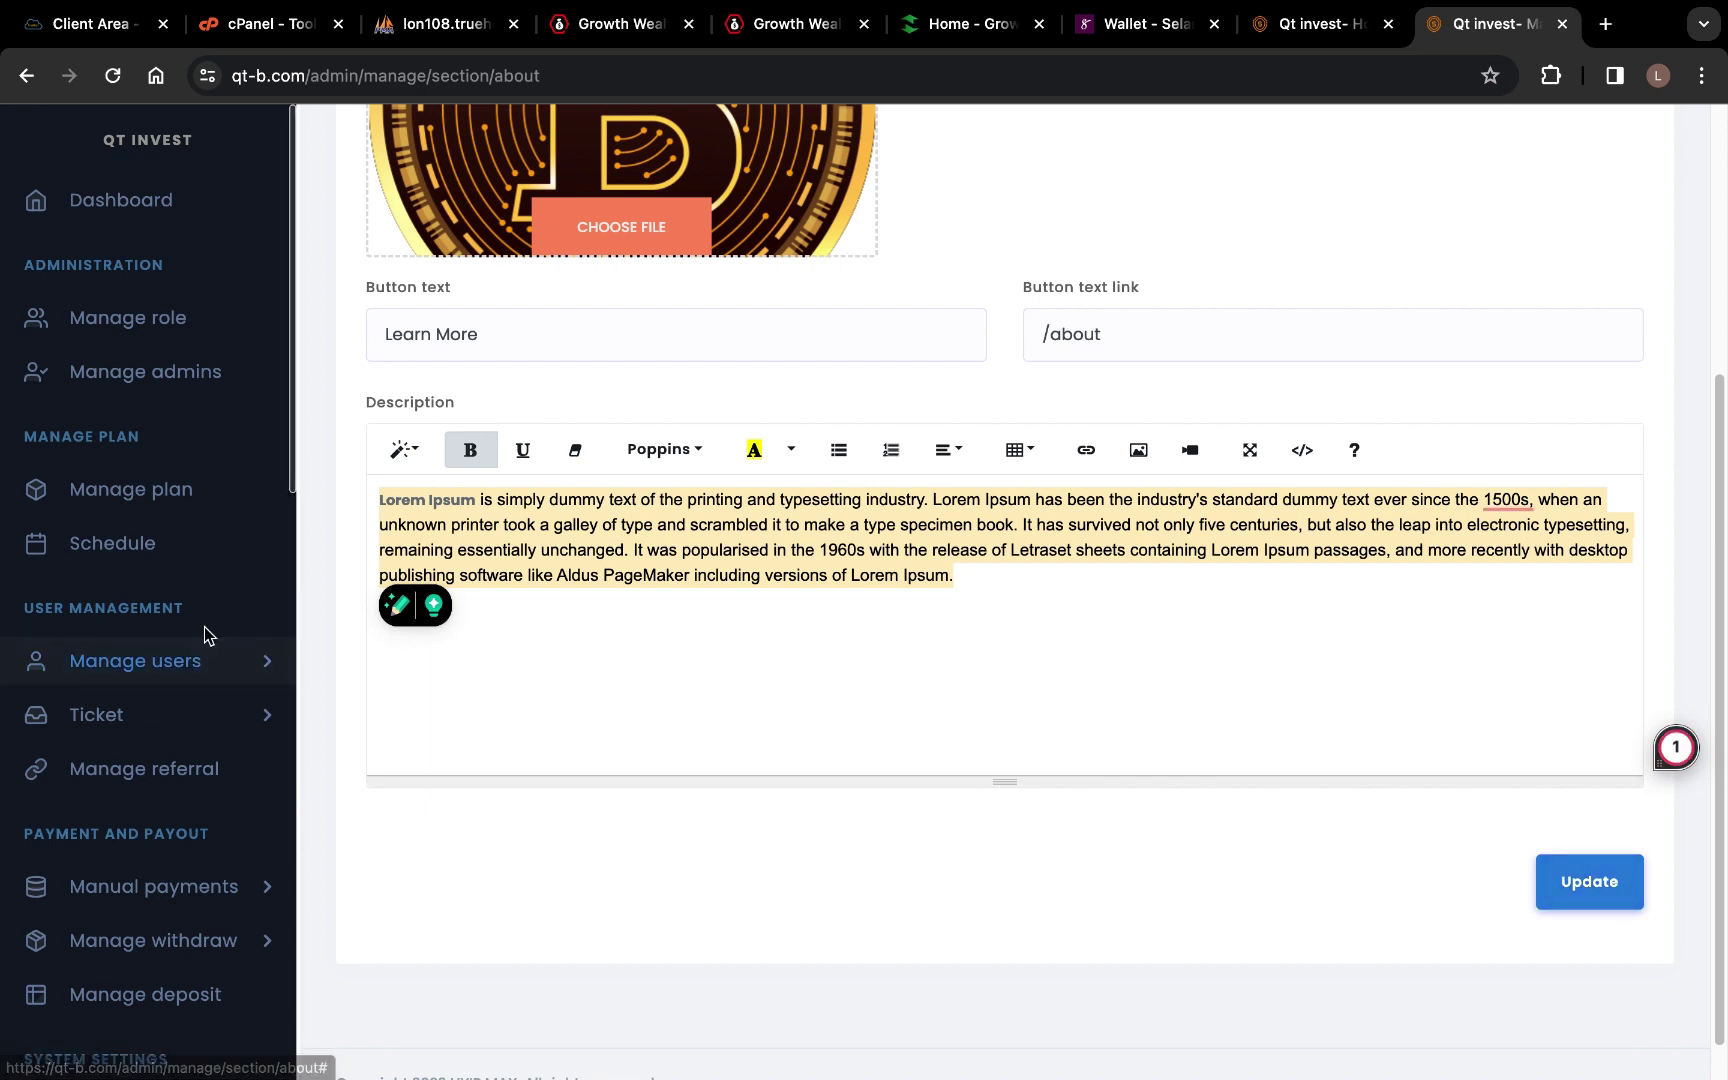
{"action": "scroll", "coordinate": [210, 640], "scroll_direction": "down", "scroll_amount": 8}
{"action": "scroll", "coordinate": [177, 774], "scroll_direction": "down", "scroll_amount": 3}
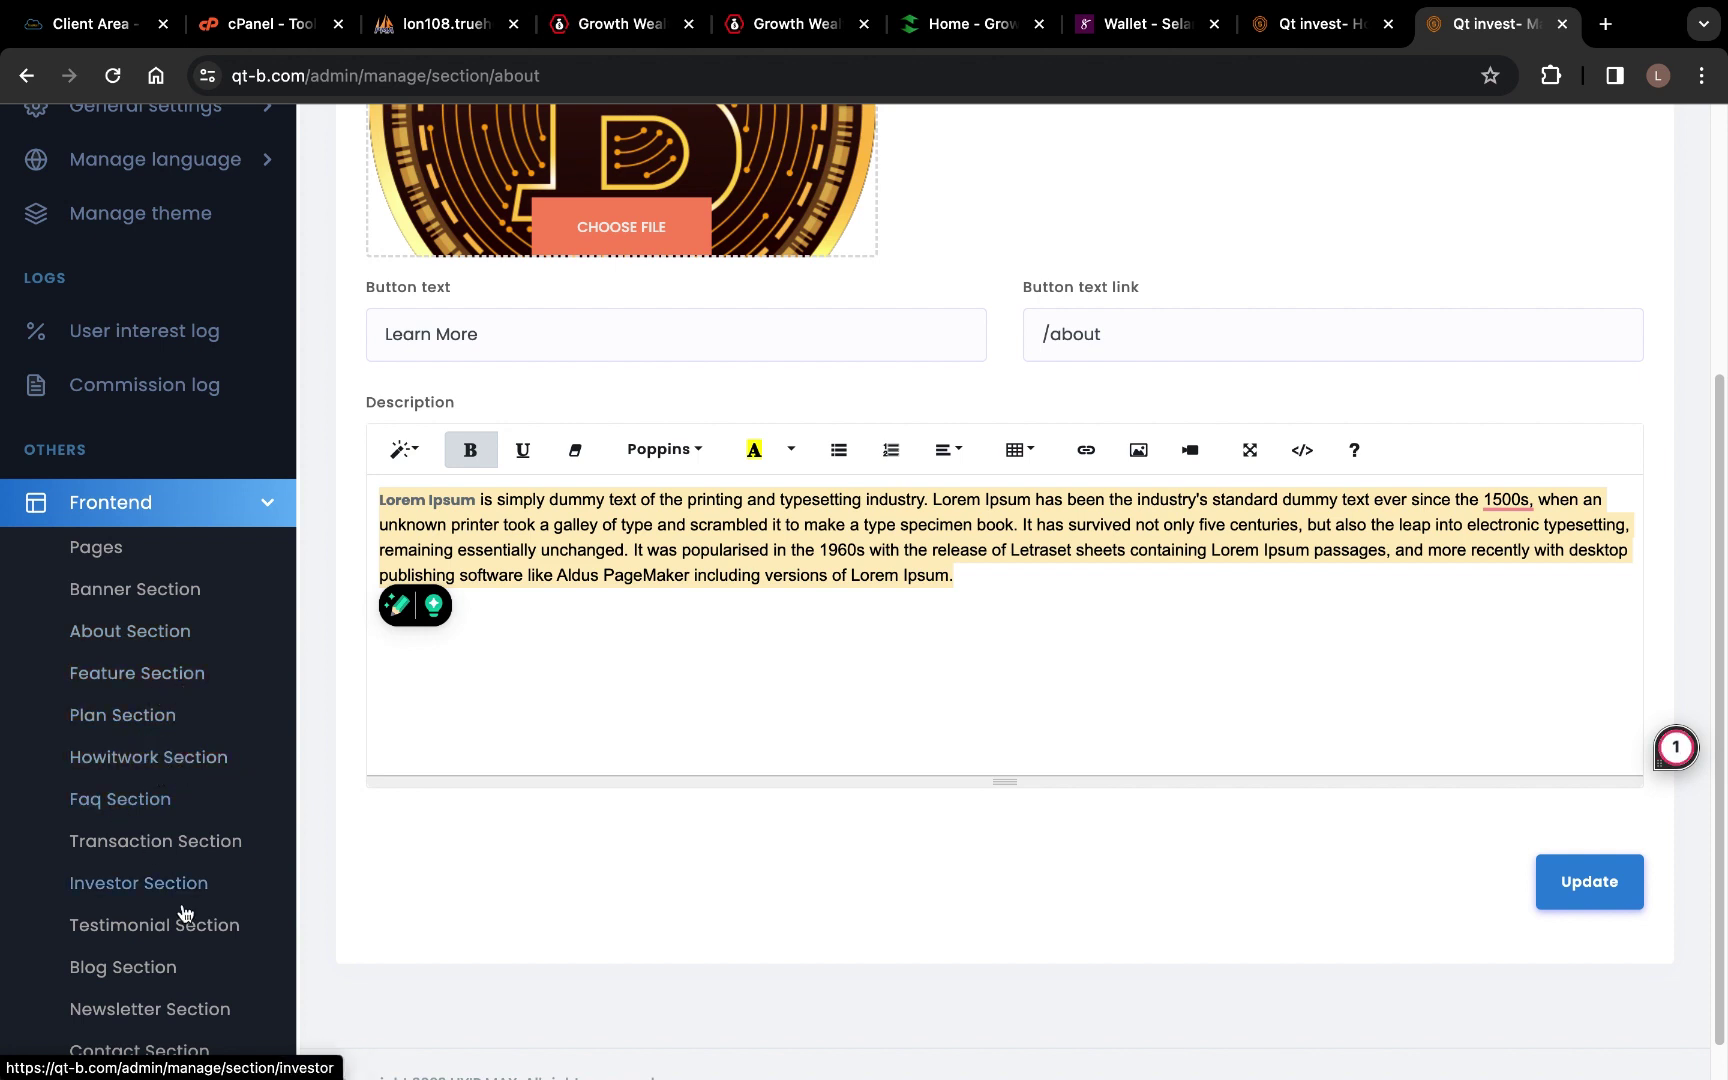
{"action": "scroll", "coordinate": [182, 805], "scroll_direction": "down", "scroll_amount": 3}
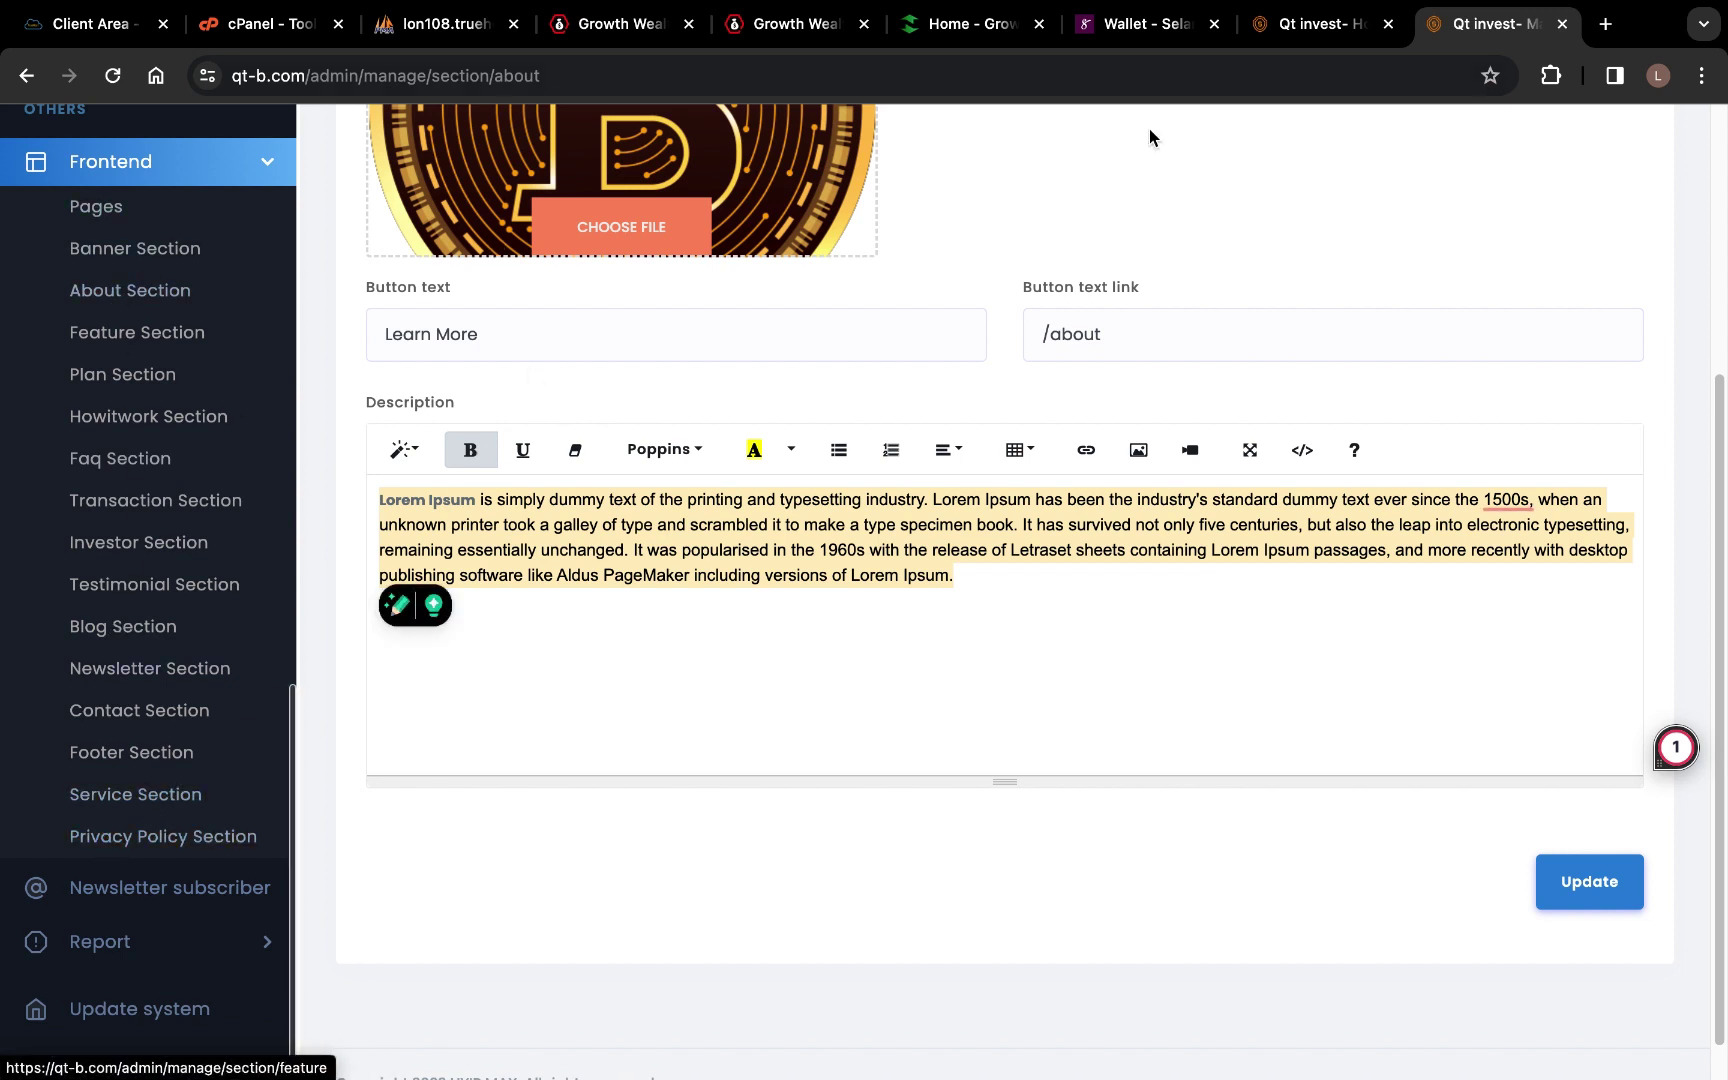
{"action": "left_click", "coordinate": [1295, 24]}
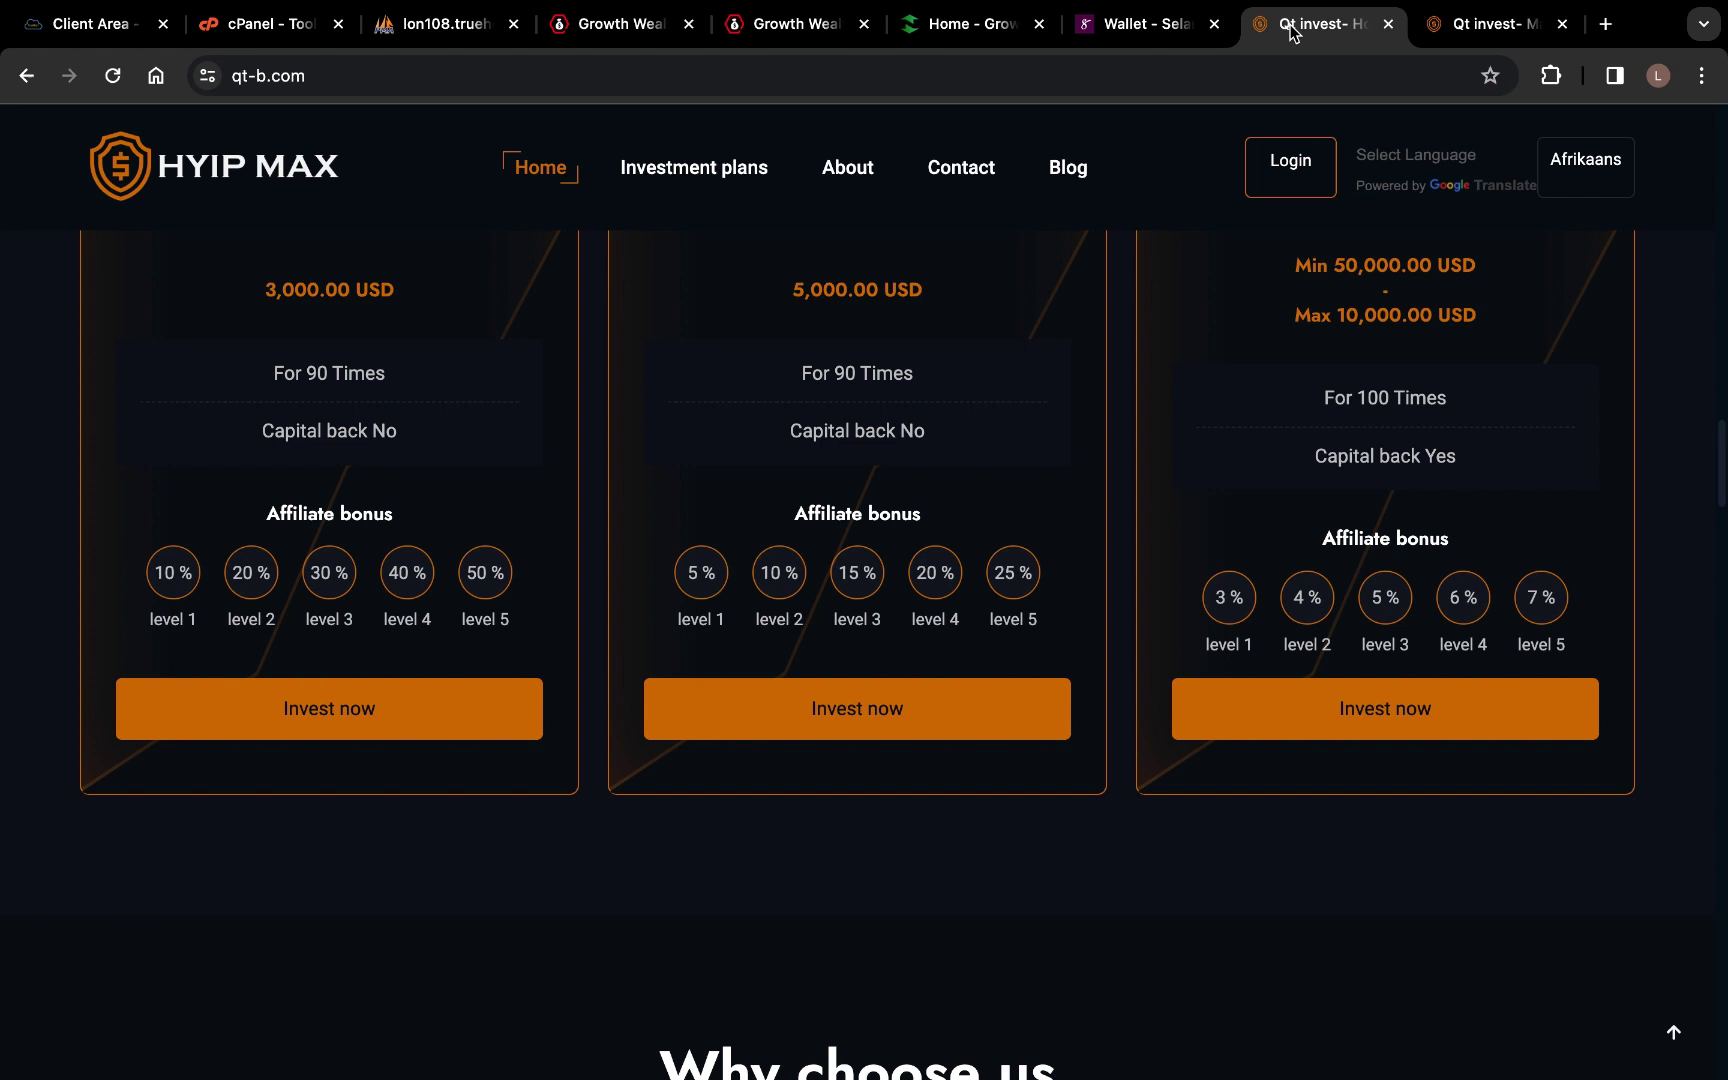
{"action": "left_click", "coordinate": [112, 75]}
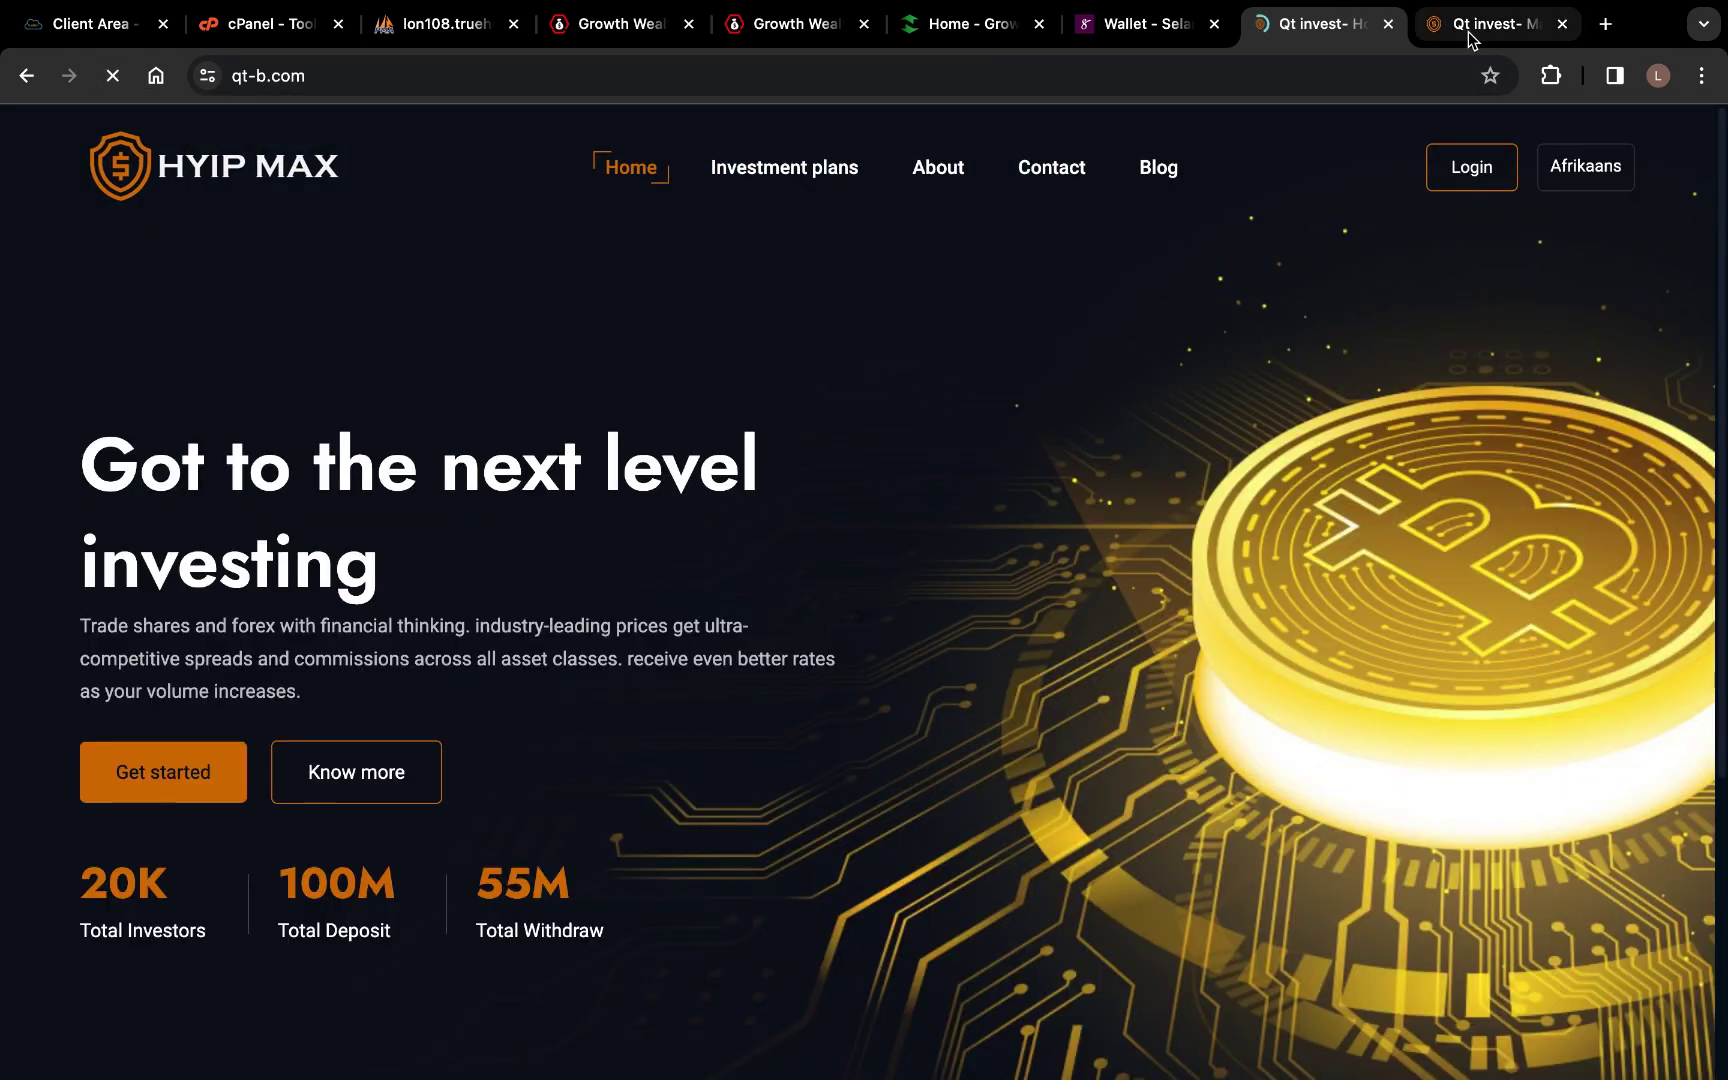
{"action": "left_click", "coordinate": [1470, 30]}
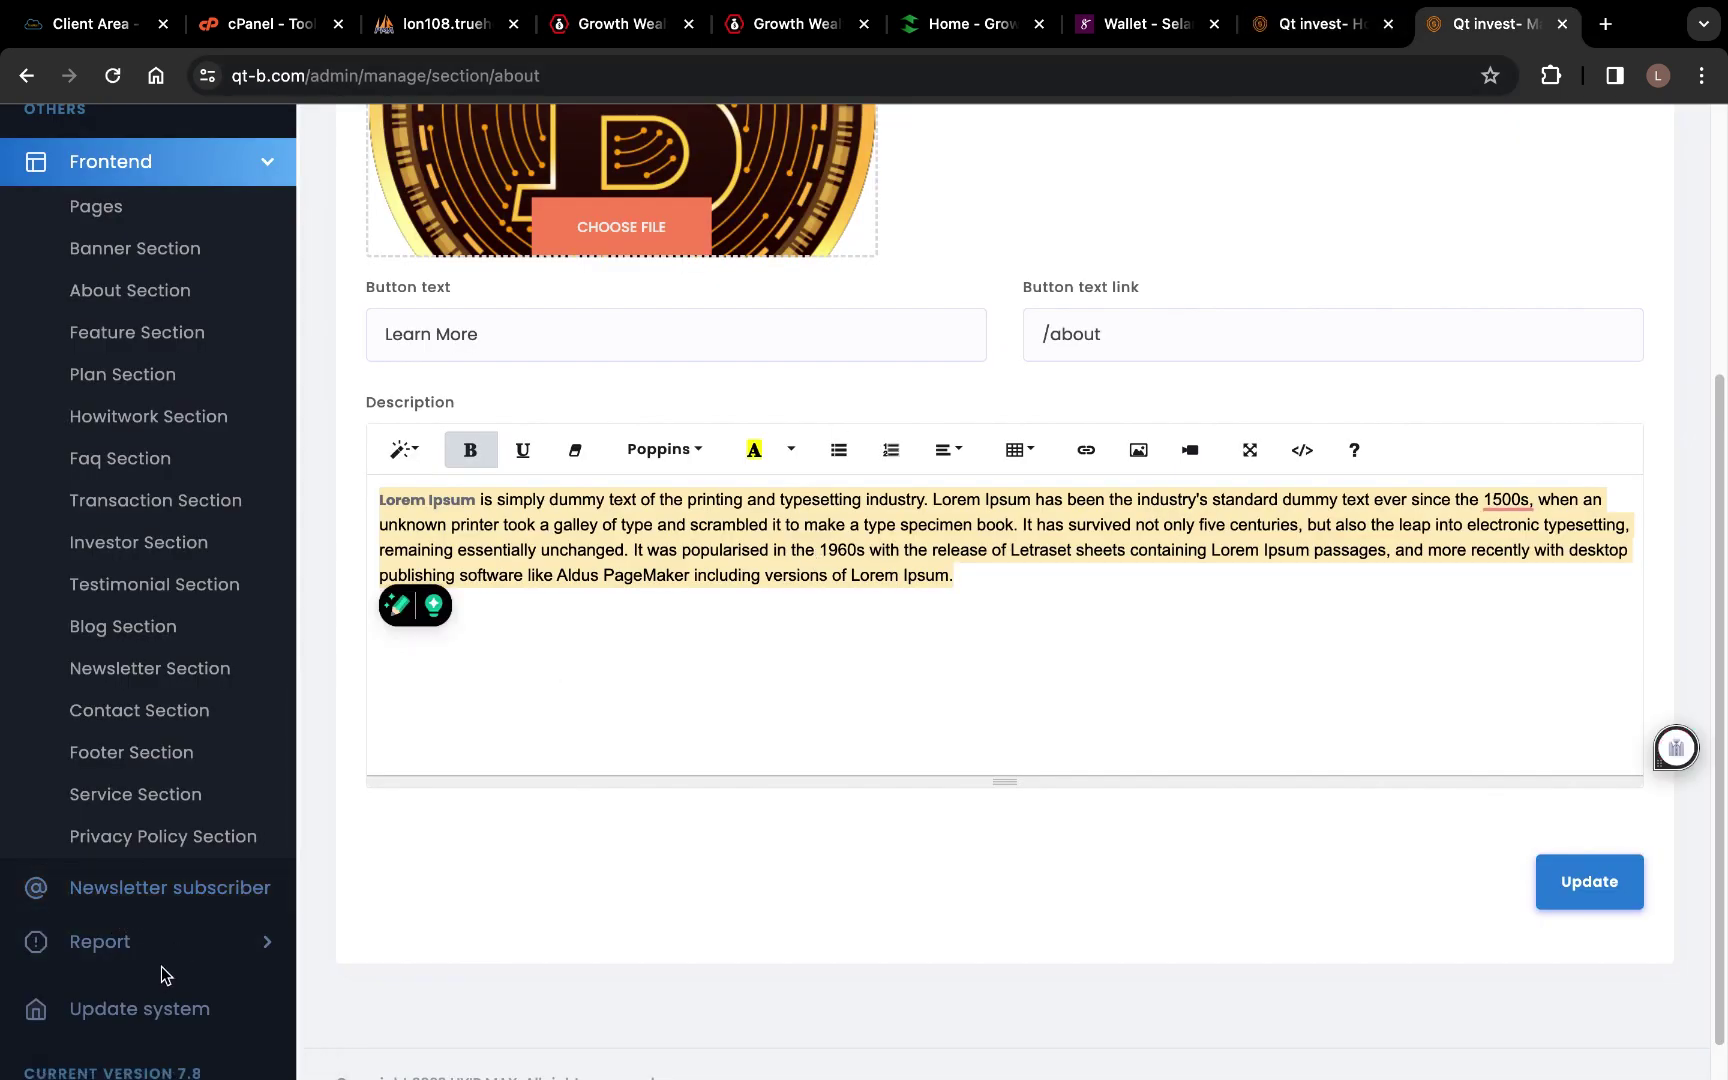
{"action": "scroll", "coordinate": [177, 938], "scroll_direction": "down", "scroll_amount": 1}
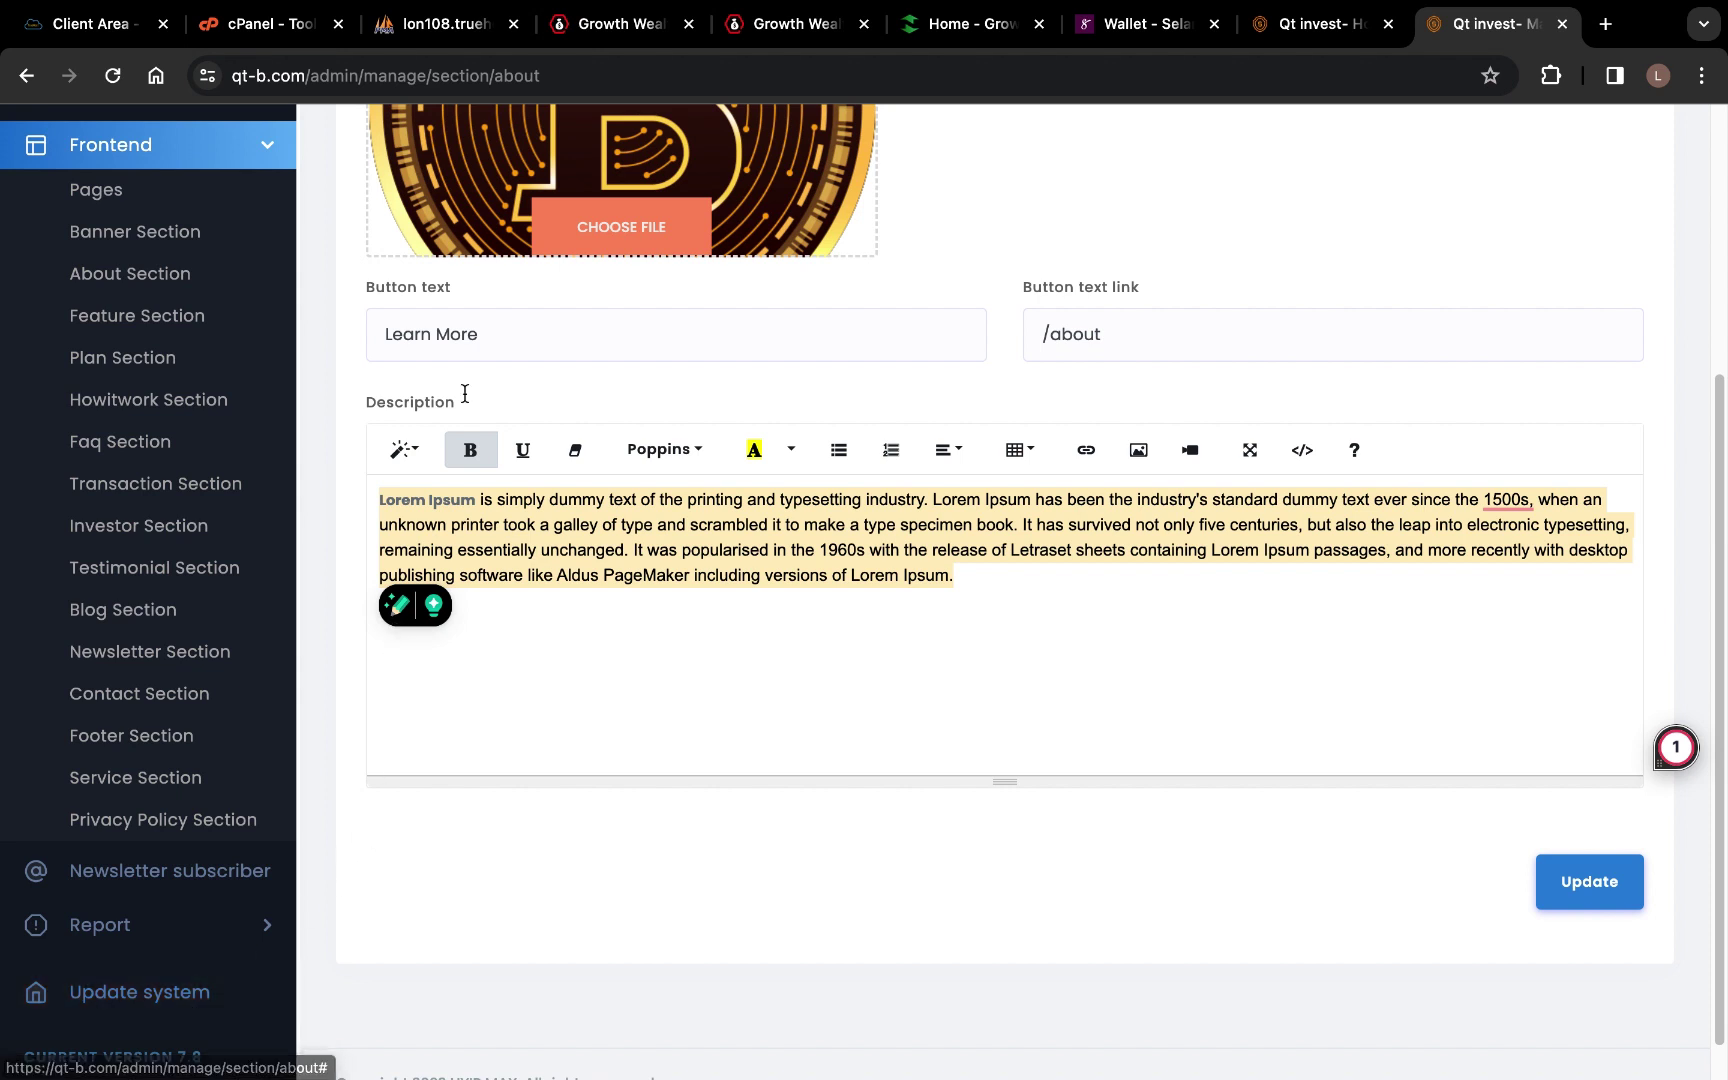
{"action": "scroll", "coordinate": [471, 385], "scroll_direction": "up", "scroll_amount": 4}
{"action": "scroll", "coordinate": [98, 497], "scroll_direction": "up", "scroll_amount": 5}
{"action": "scroll", "coordinate": [94, 490], "scroll_direction": "up", "scroll_amount": 10}
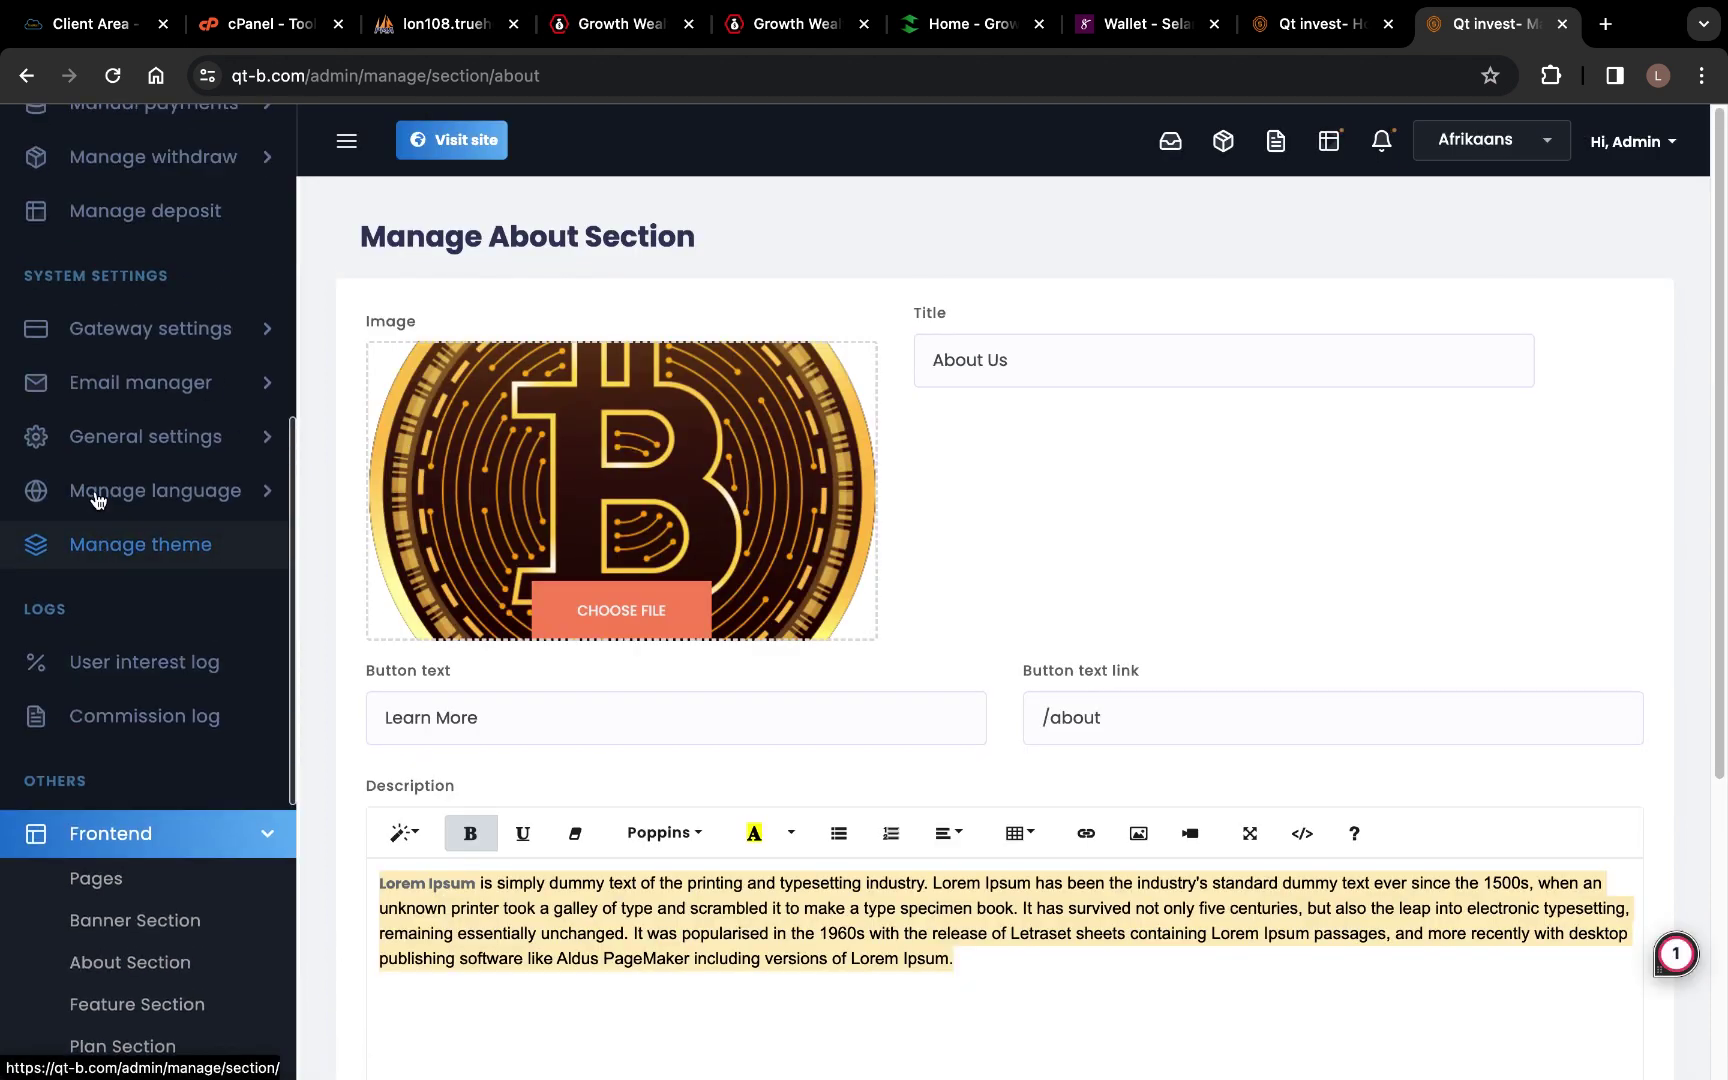